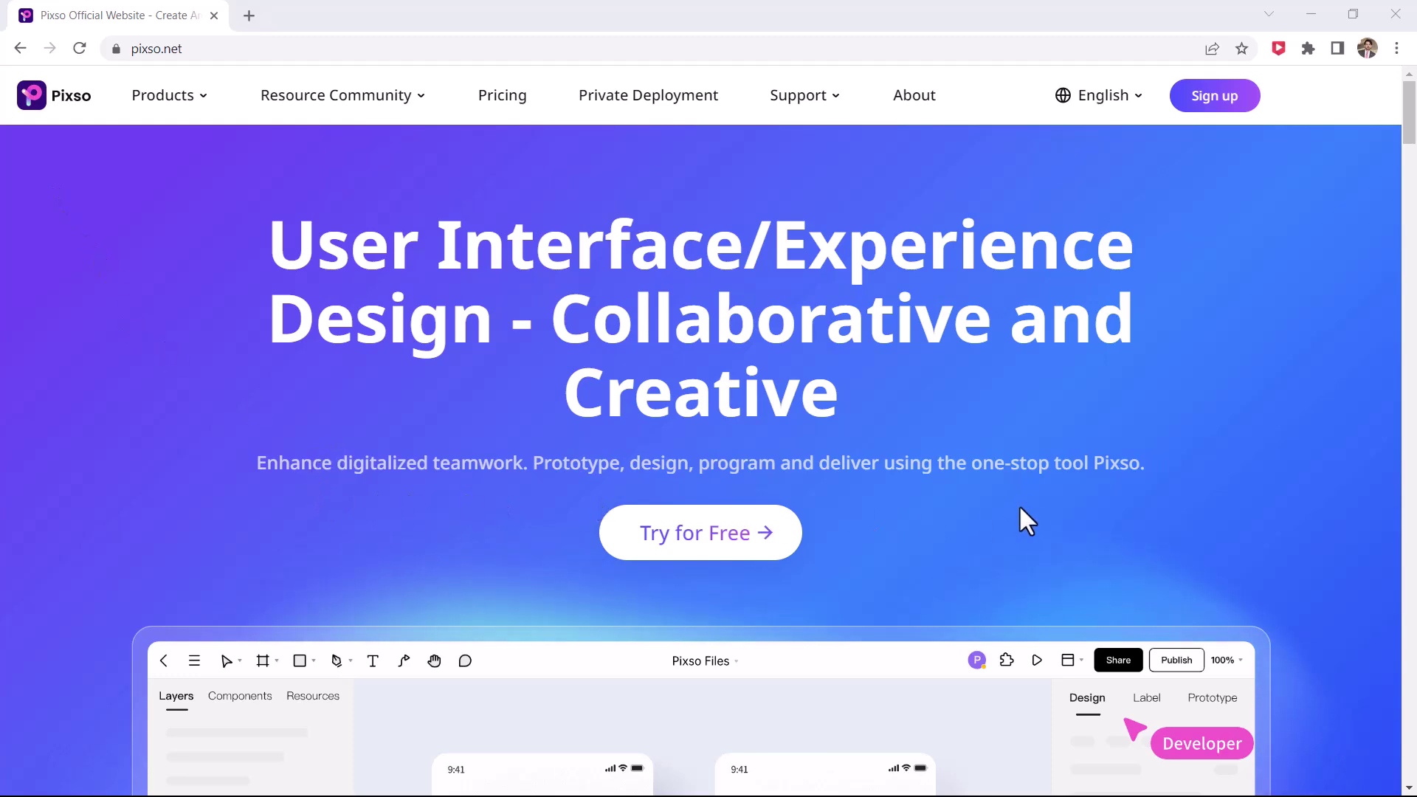
# Scroll down through the pixso.net home page's feature sections, then back up toward the top banner
pyautogui.scroll(-6, 1031, 497)
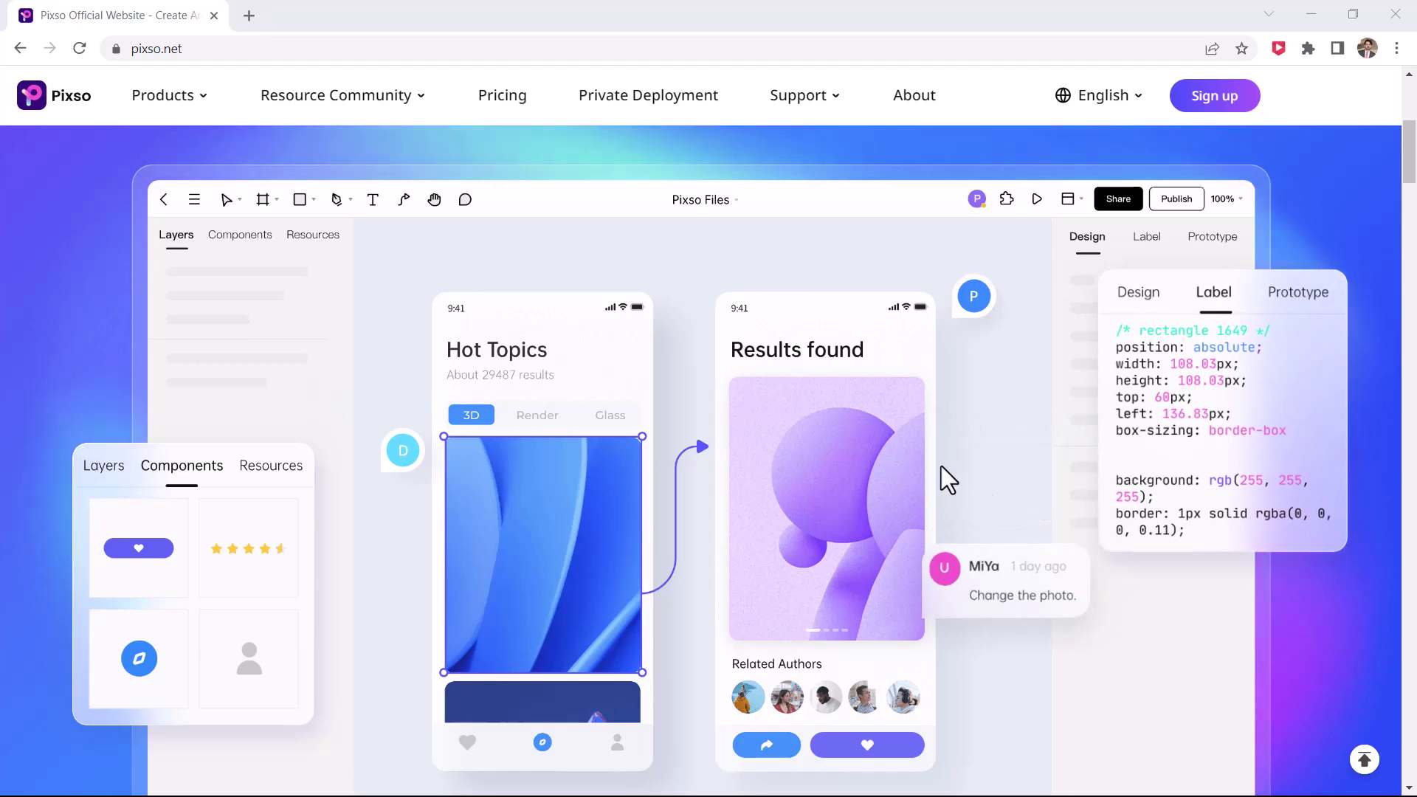
pyautogui.scroll(-10, 941, 467)
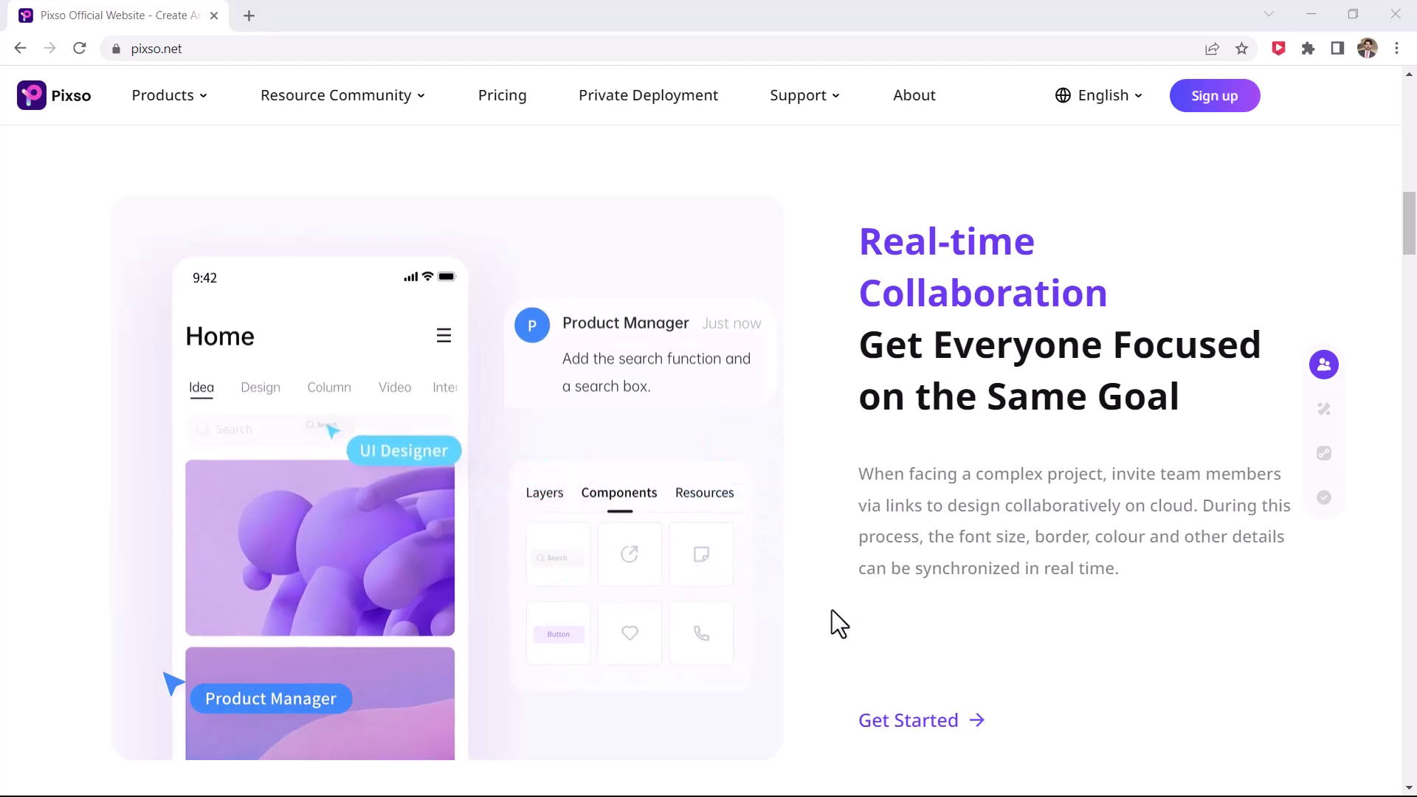
pyautogui.scroll(-5, 833, 608)
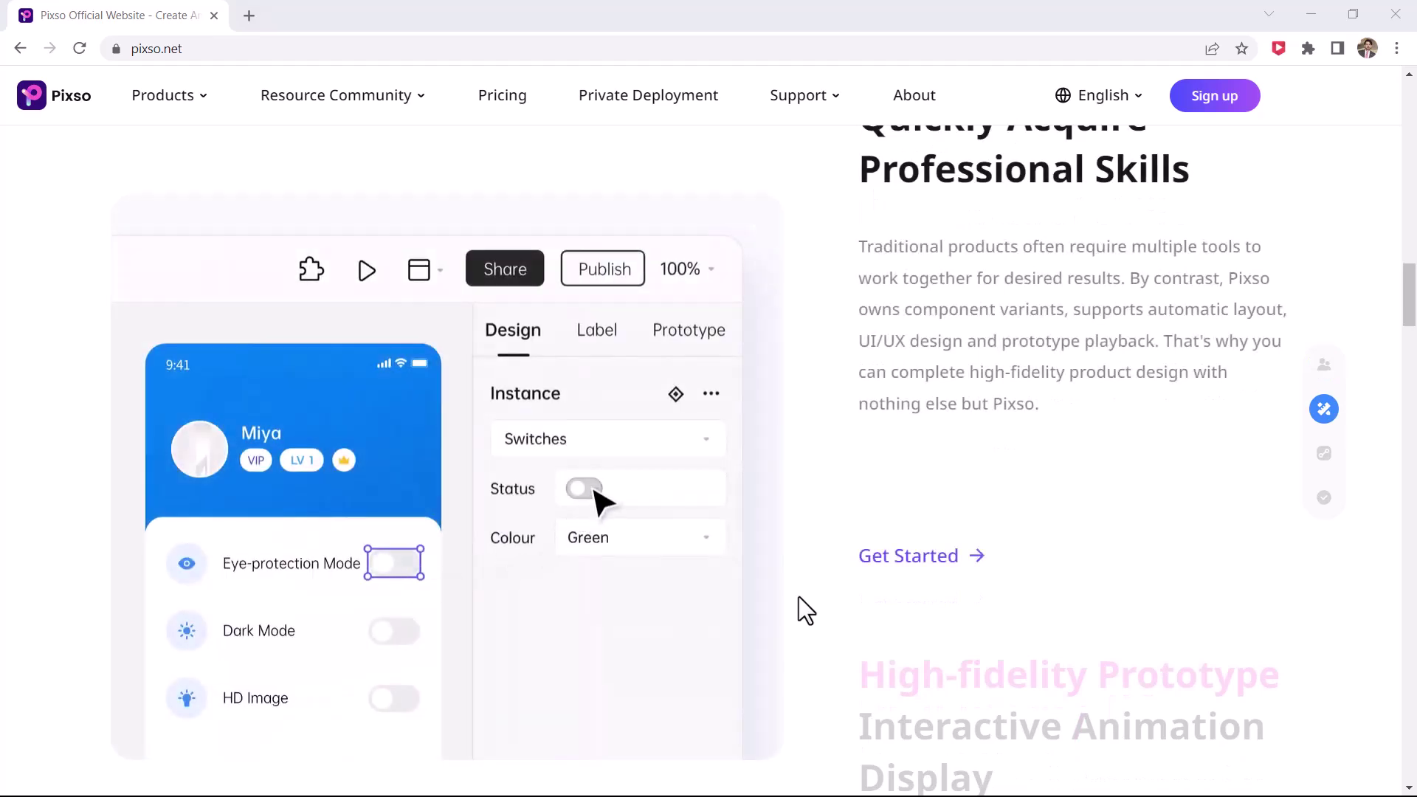
pyautogui.scroll(-5, 798, 596)
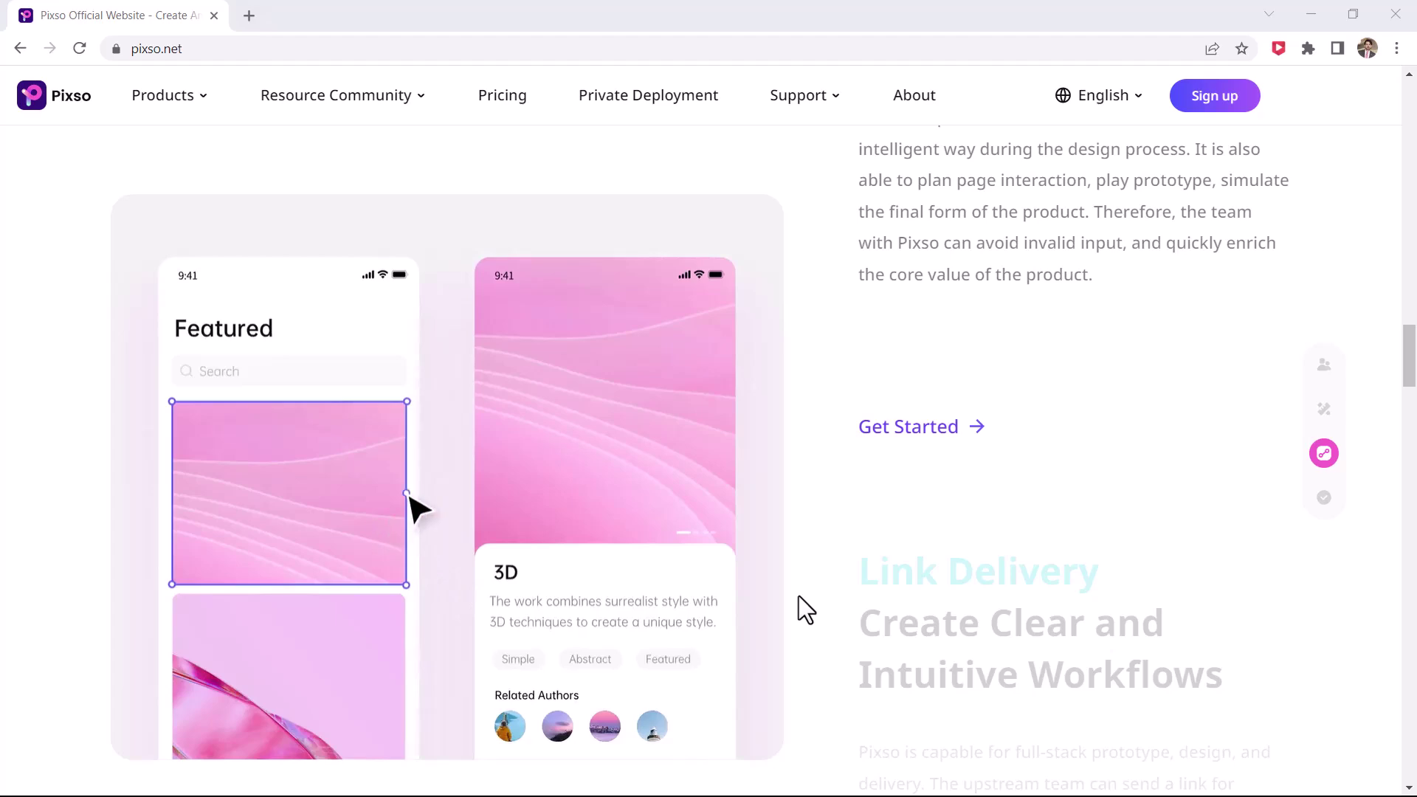
pyautogui.scroll(-5, 799, 595)
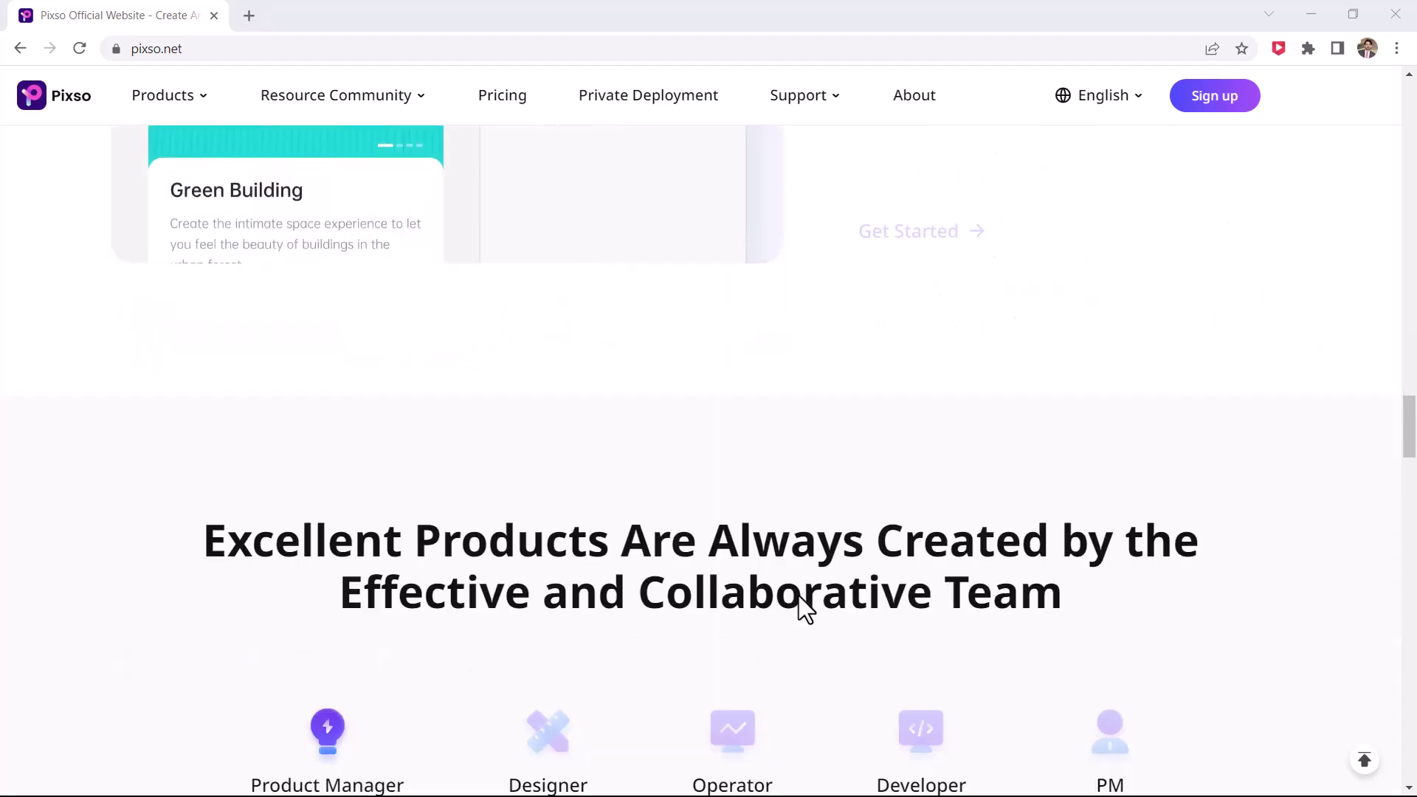
pyautogui.scroll(-6, 799, 596)
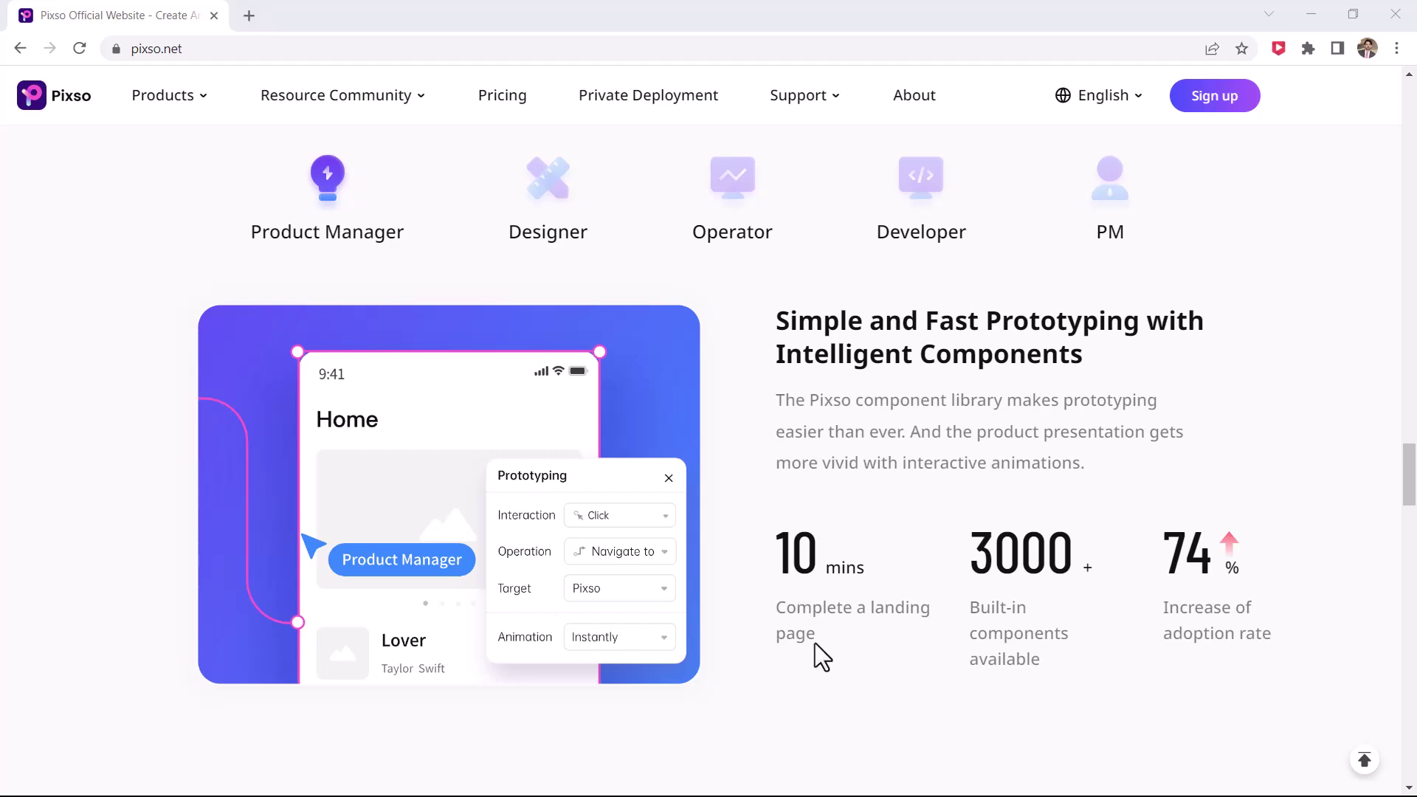
pyautogui.scroll(-8, 815, 644)
pyautogui.scroll(-1, 815, 642)
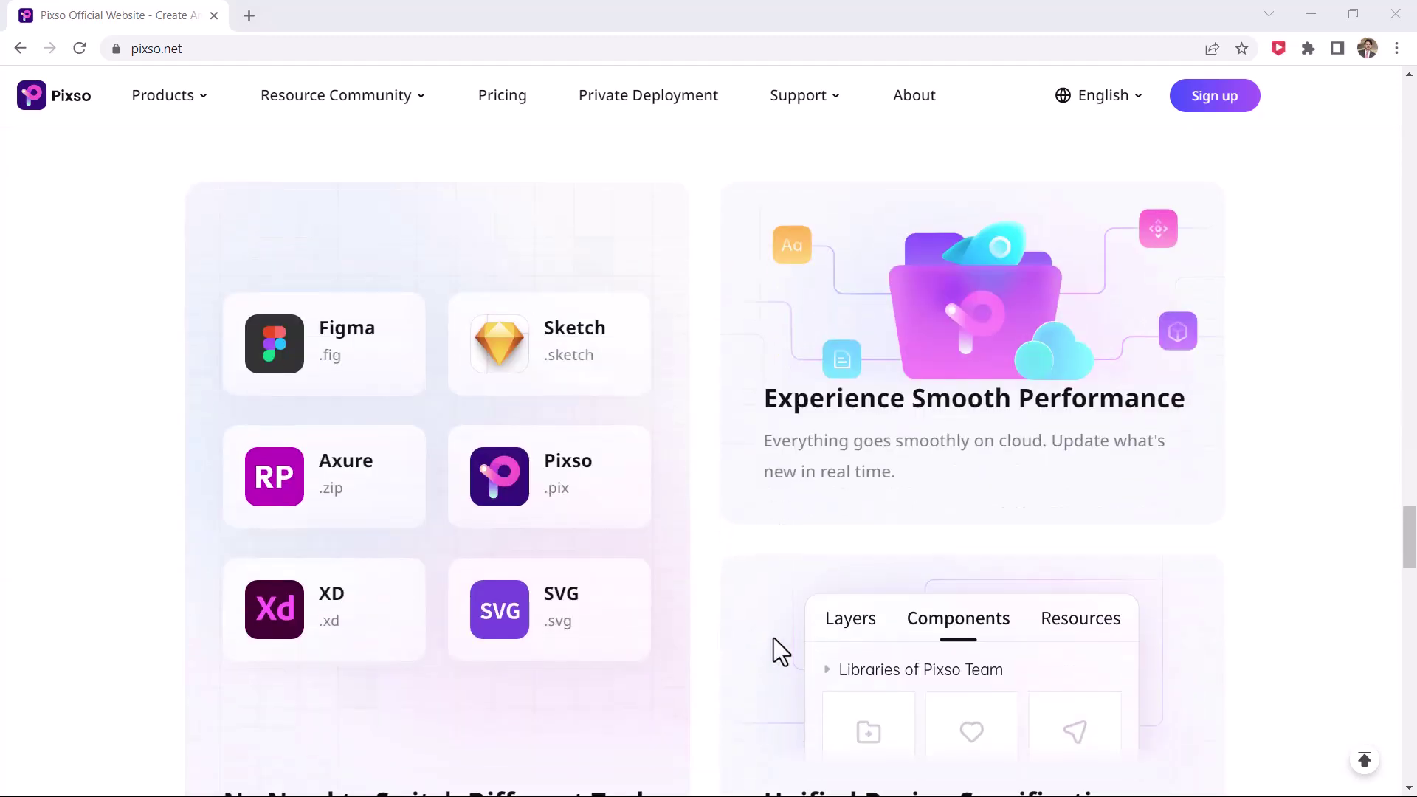
pyautogui.scroll(20, 709, 645)
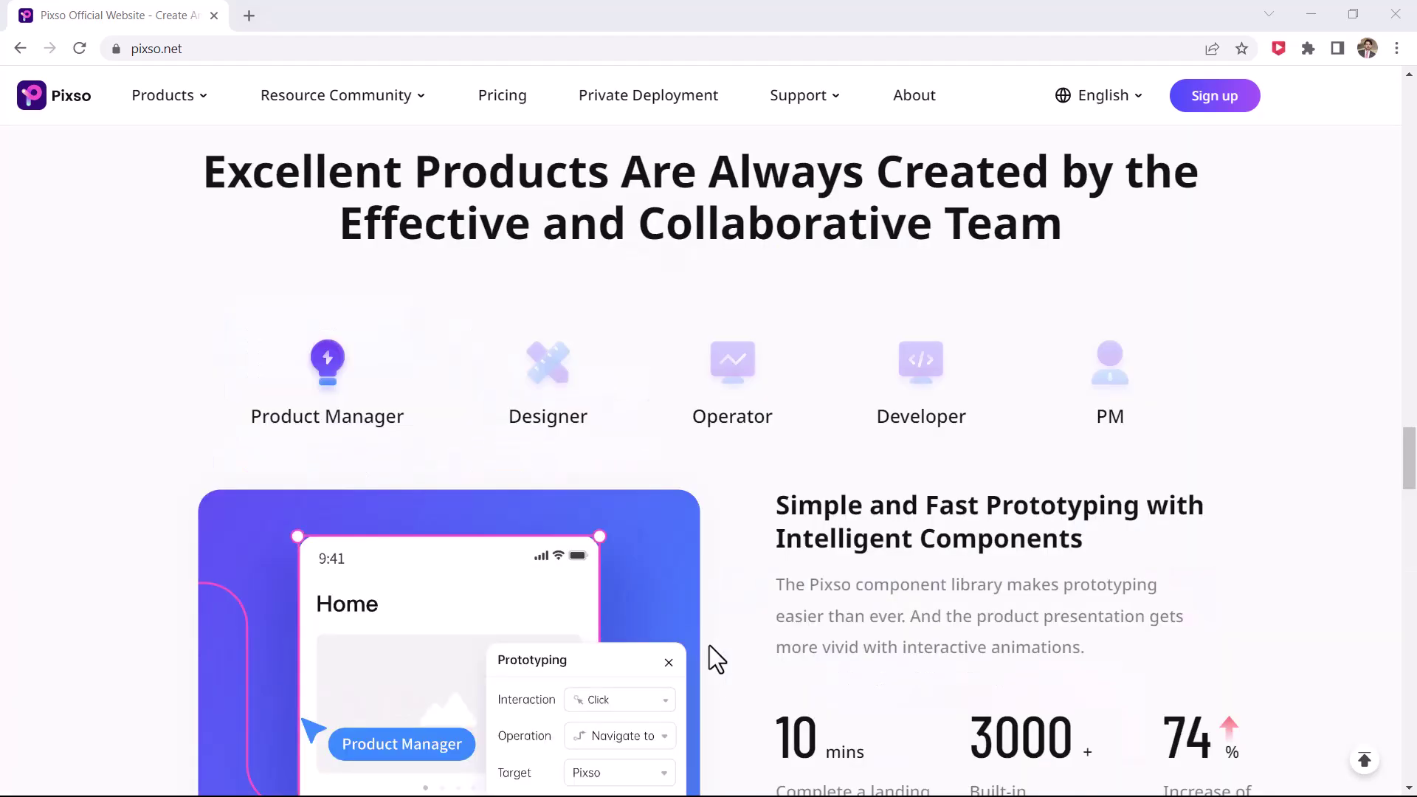
pyautogui.scroll(15, 710, 645)
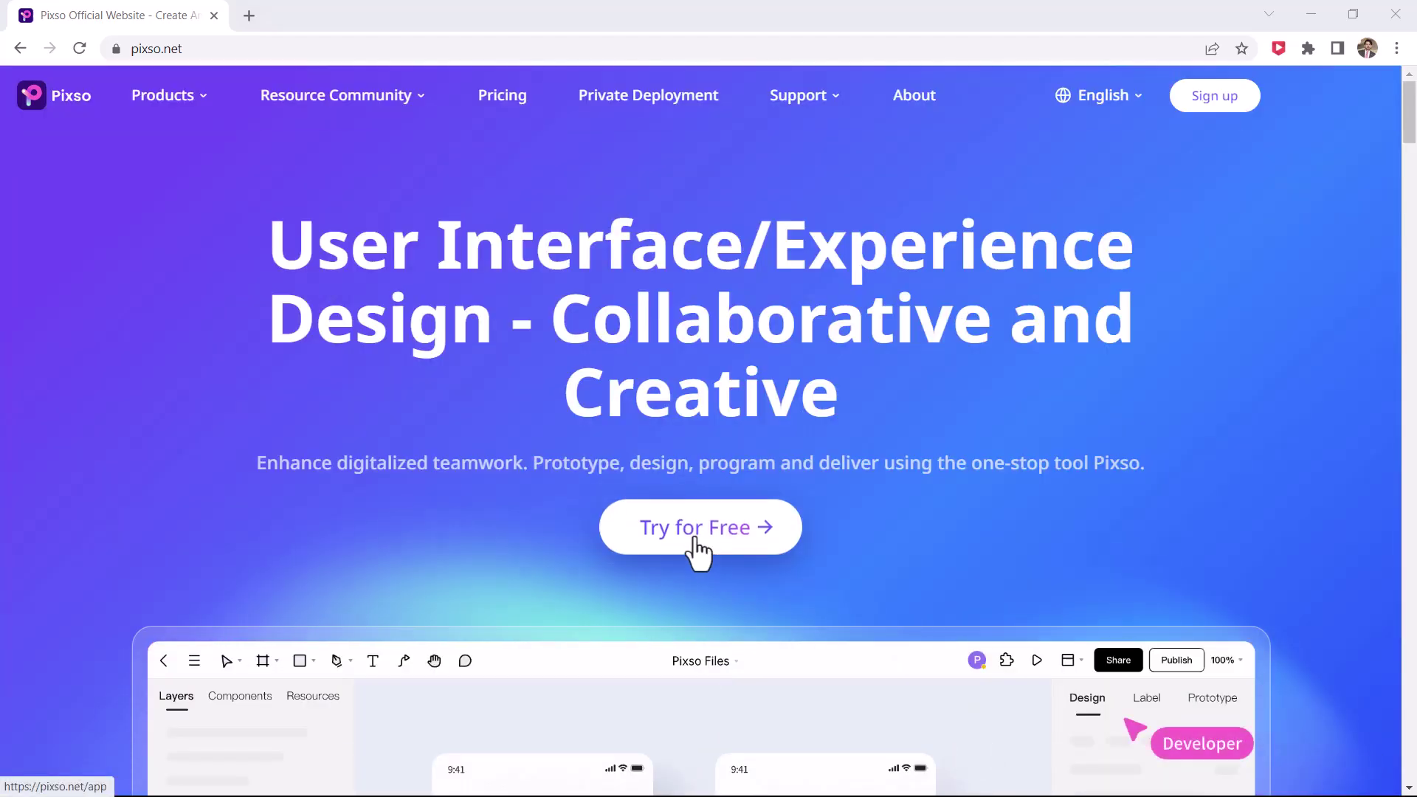
# Enter the Pixso workspace and view the import options for Figma, Sketch, Axure, XD and Pixso files
pyautogui.click(727, 541)
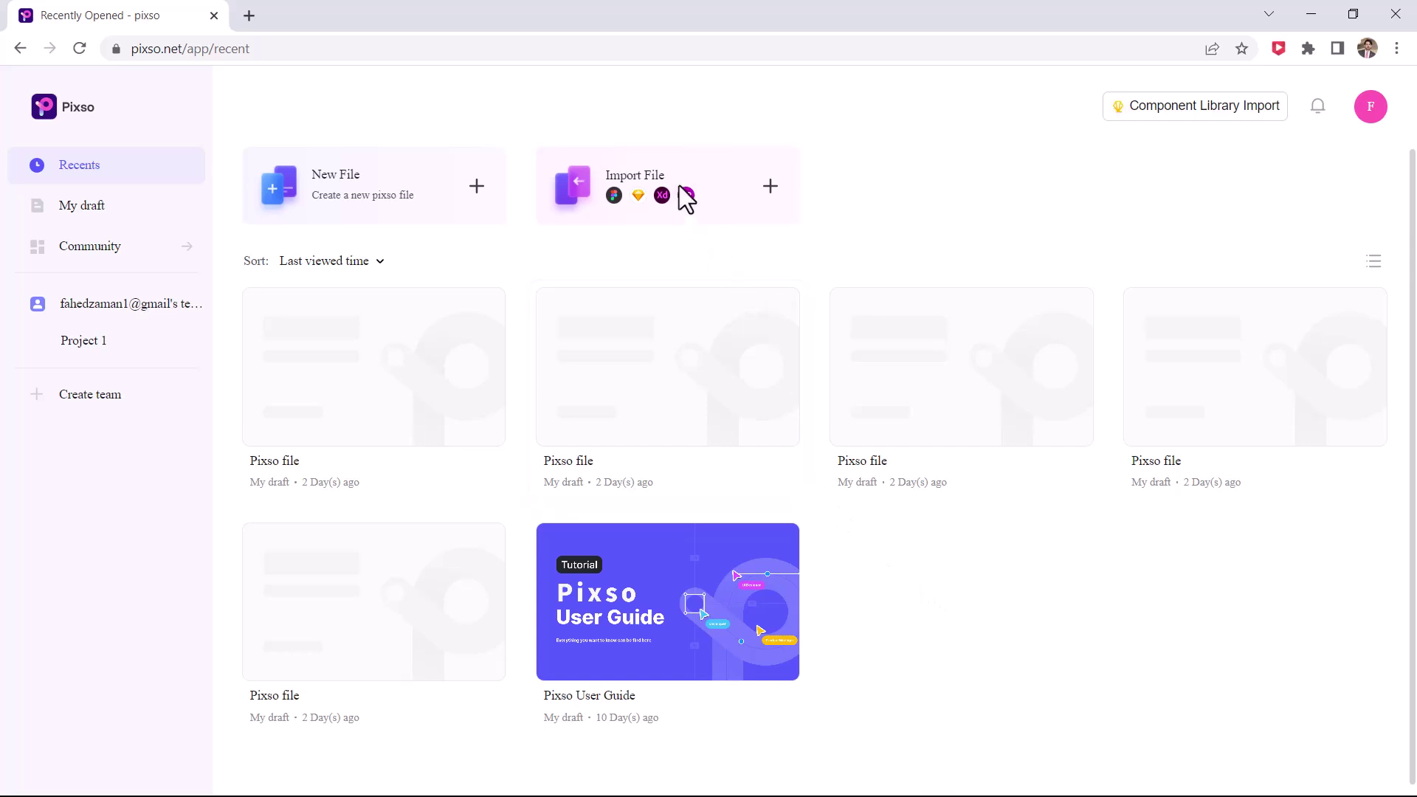
pyautogui.click(767, 194)
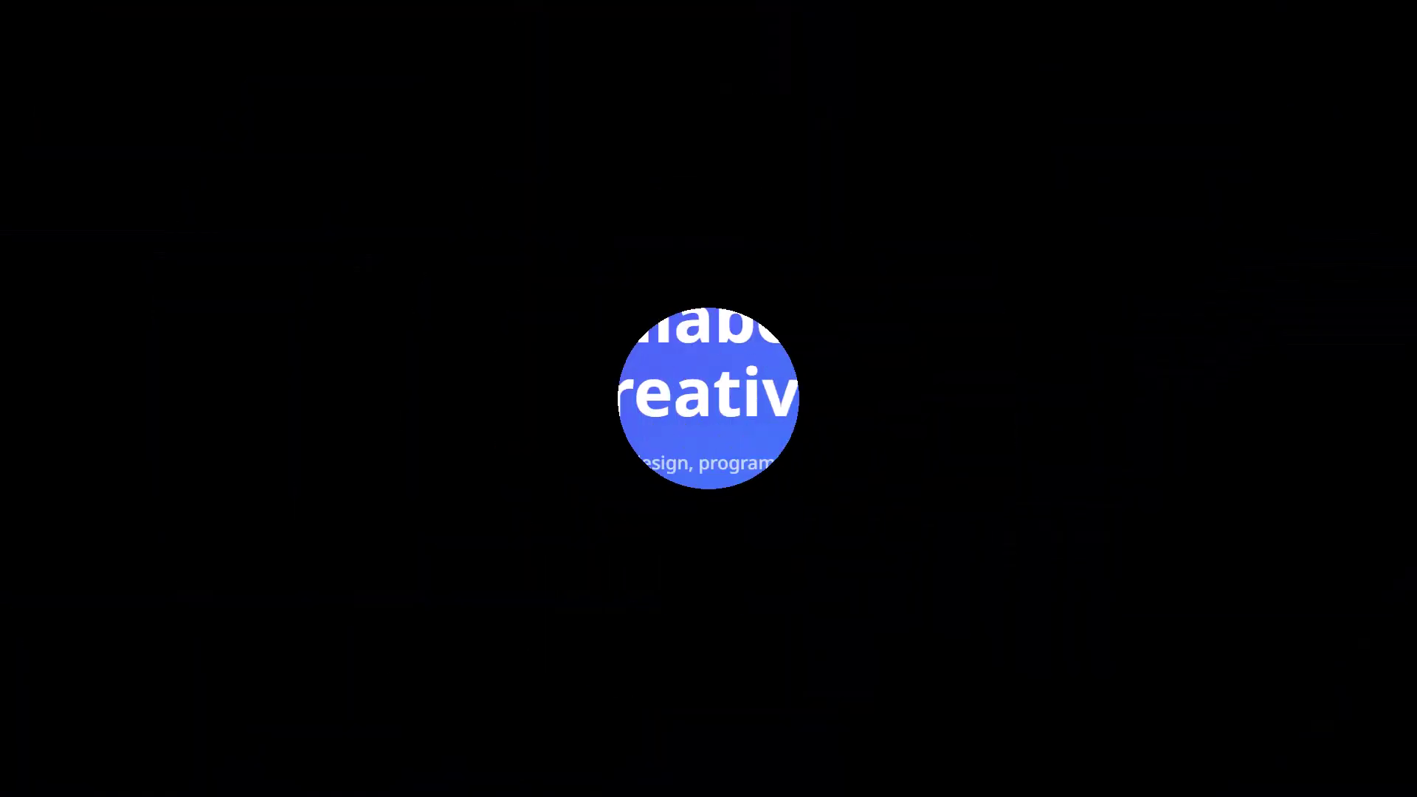
# Browse the Resource Community's Design Material grid of free works
pyautogui.moveTo(421, 107)
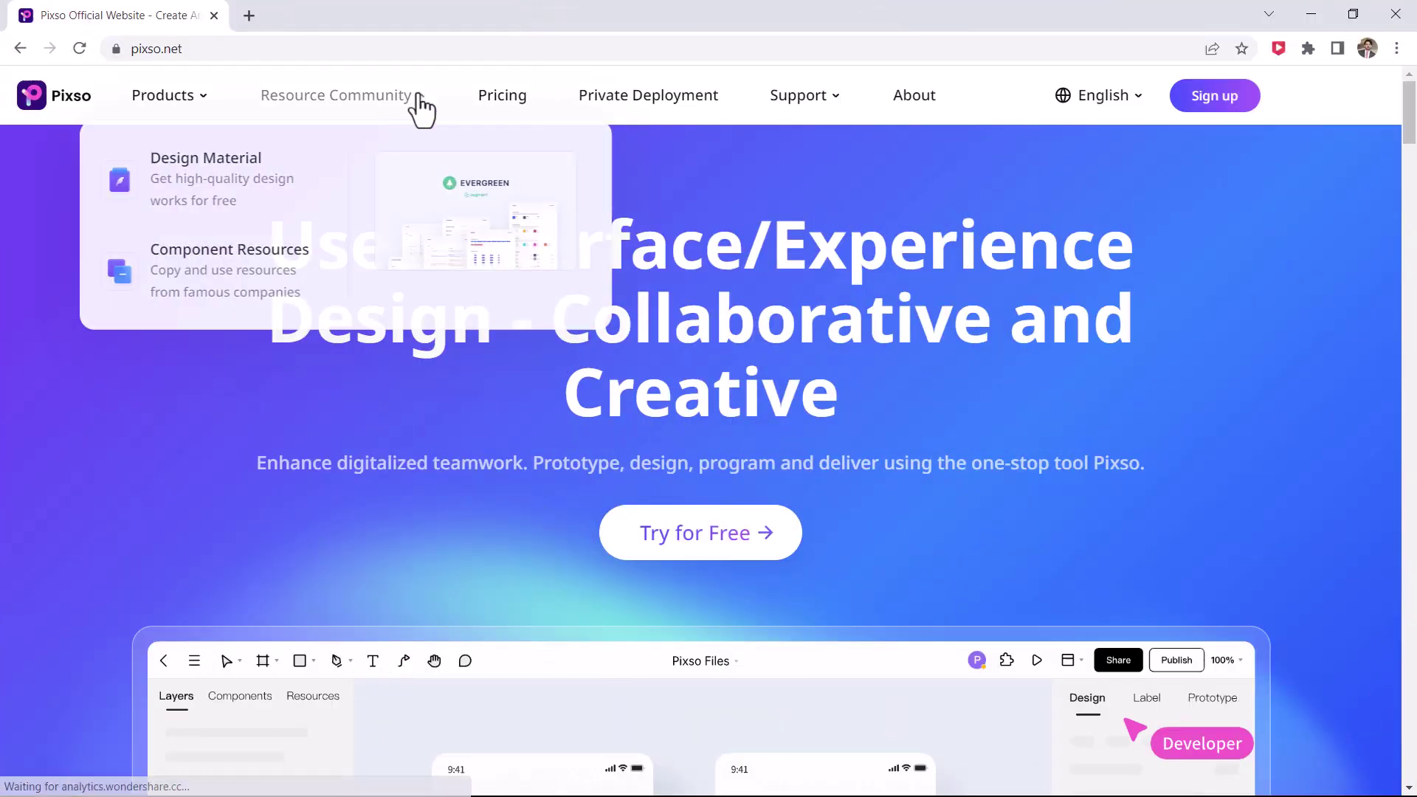
pyautogui.click(251, 183)
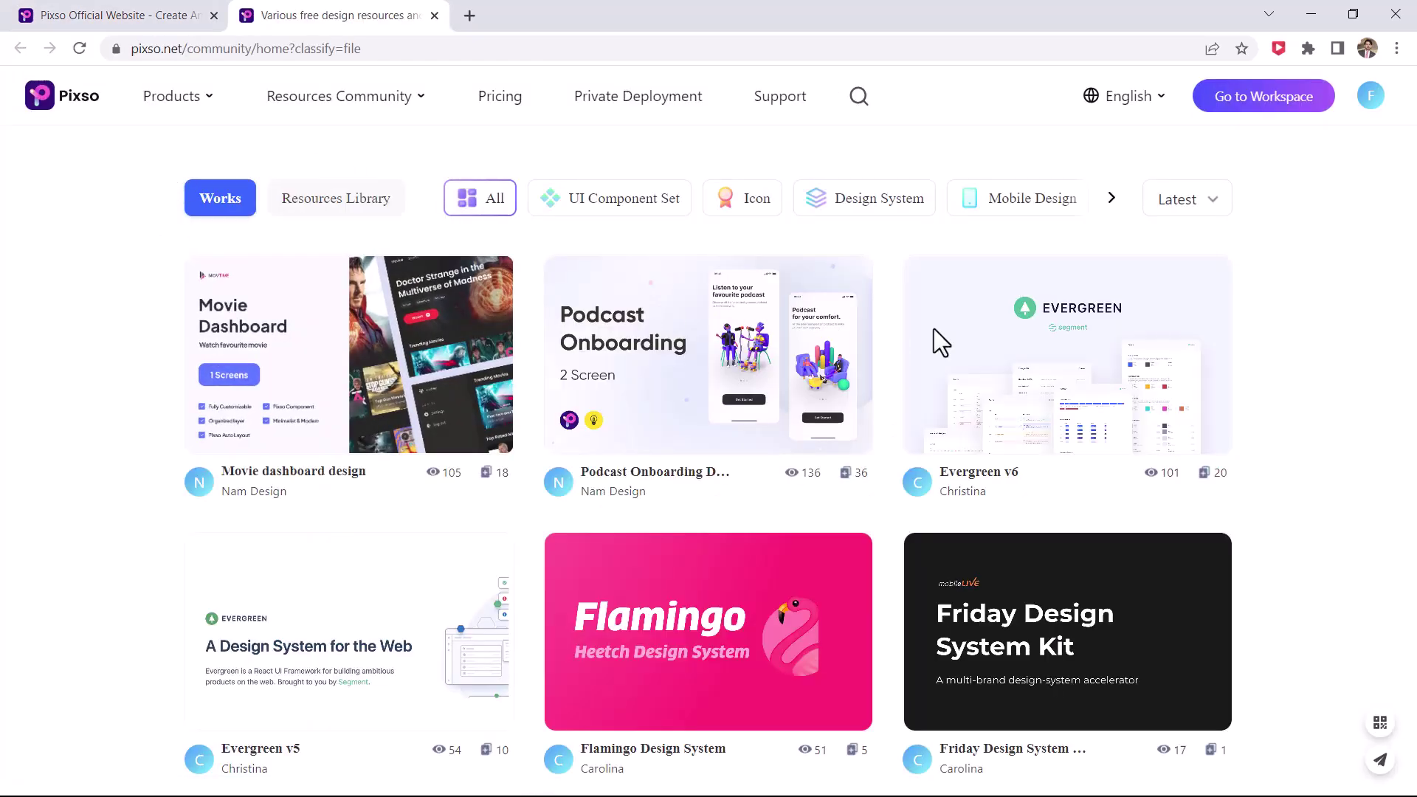
pyautogui.scroll(-4, 1285, 398)
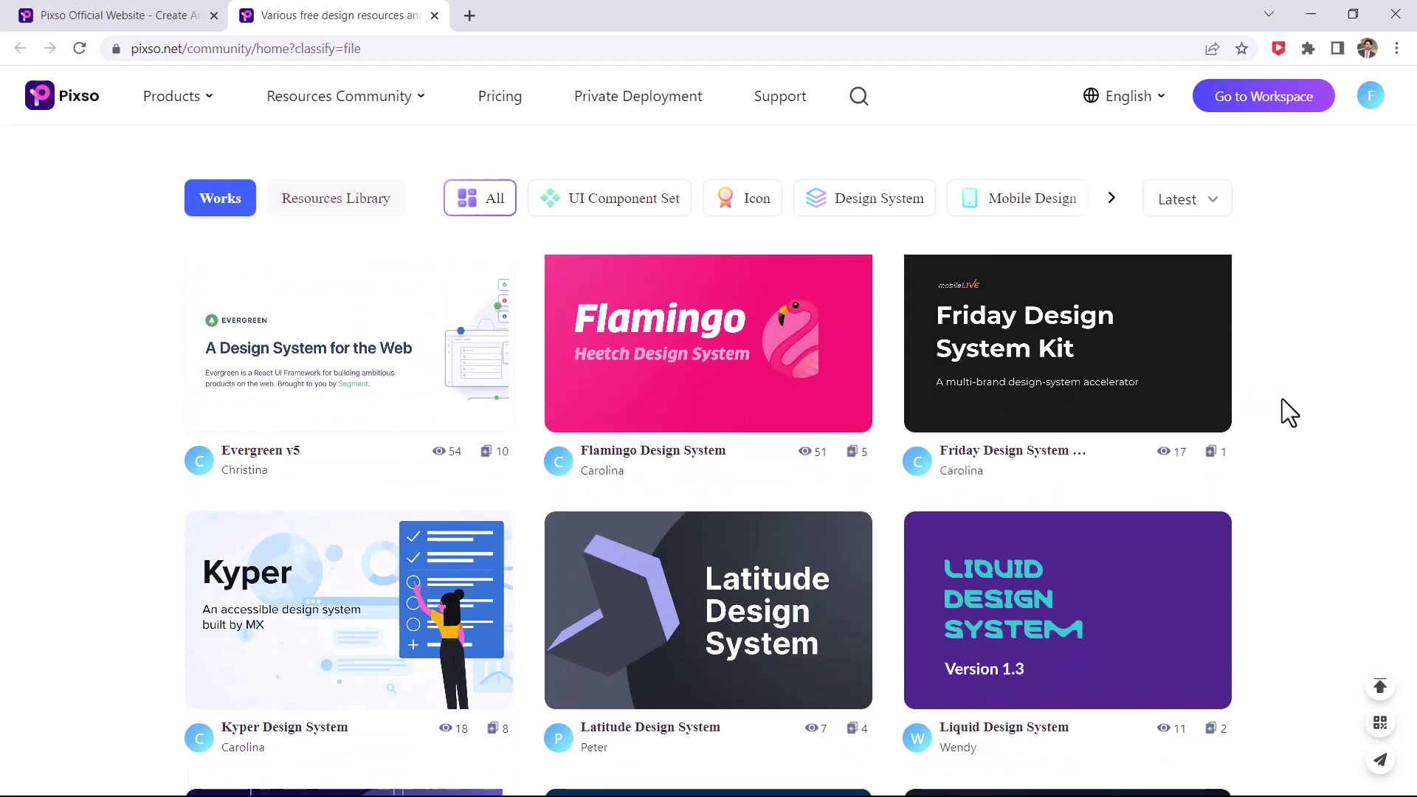
pyautogui.scroll(-6, 1282, 398)
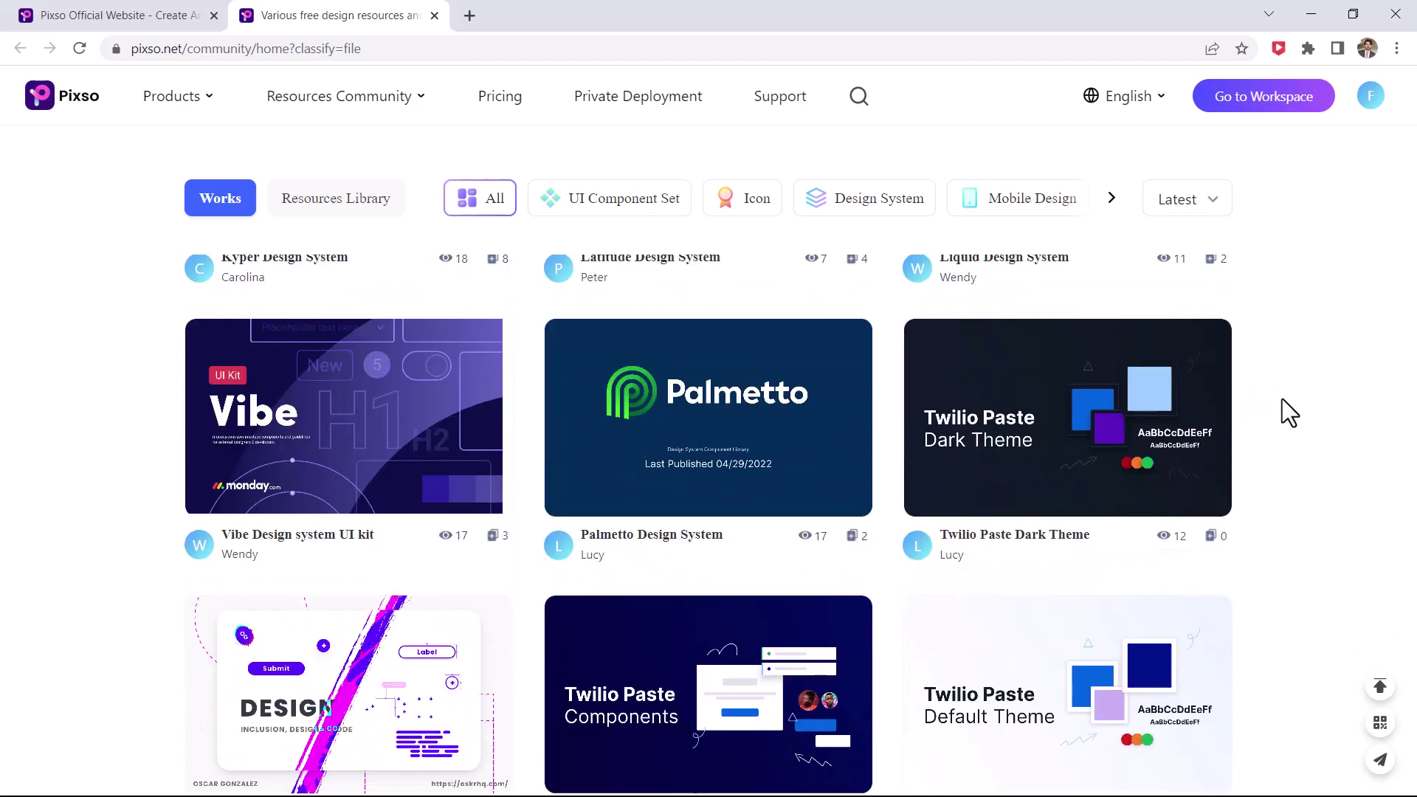
pyautogui.scroll(-3, 1281, 399)
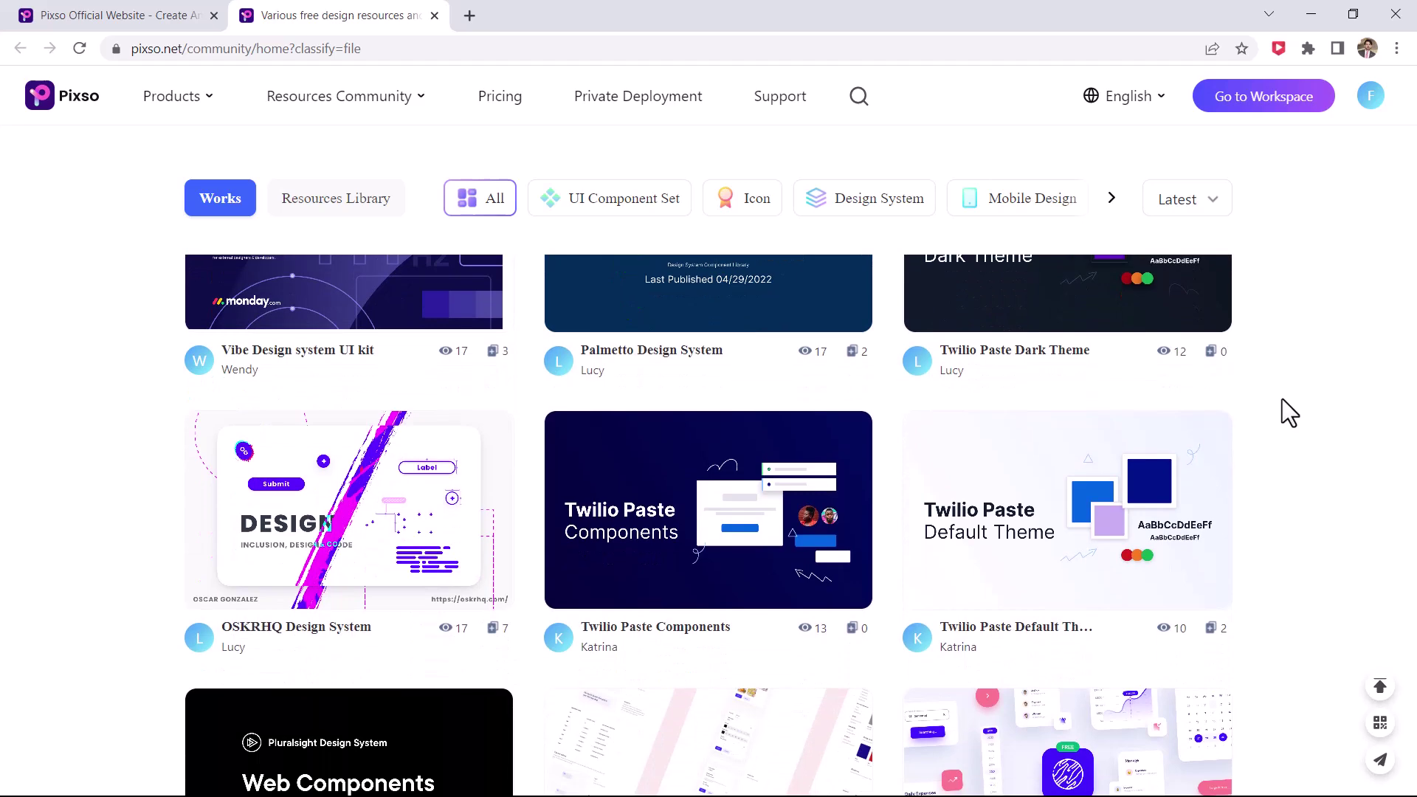
pyautogui.scroll(-3, 1074, 369)
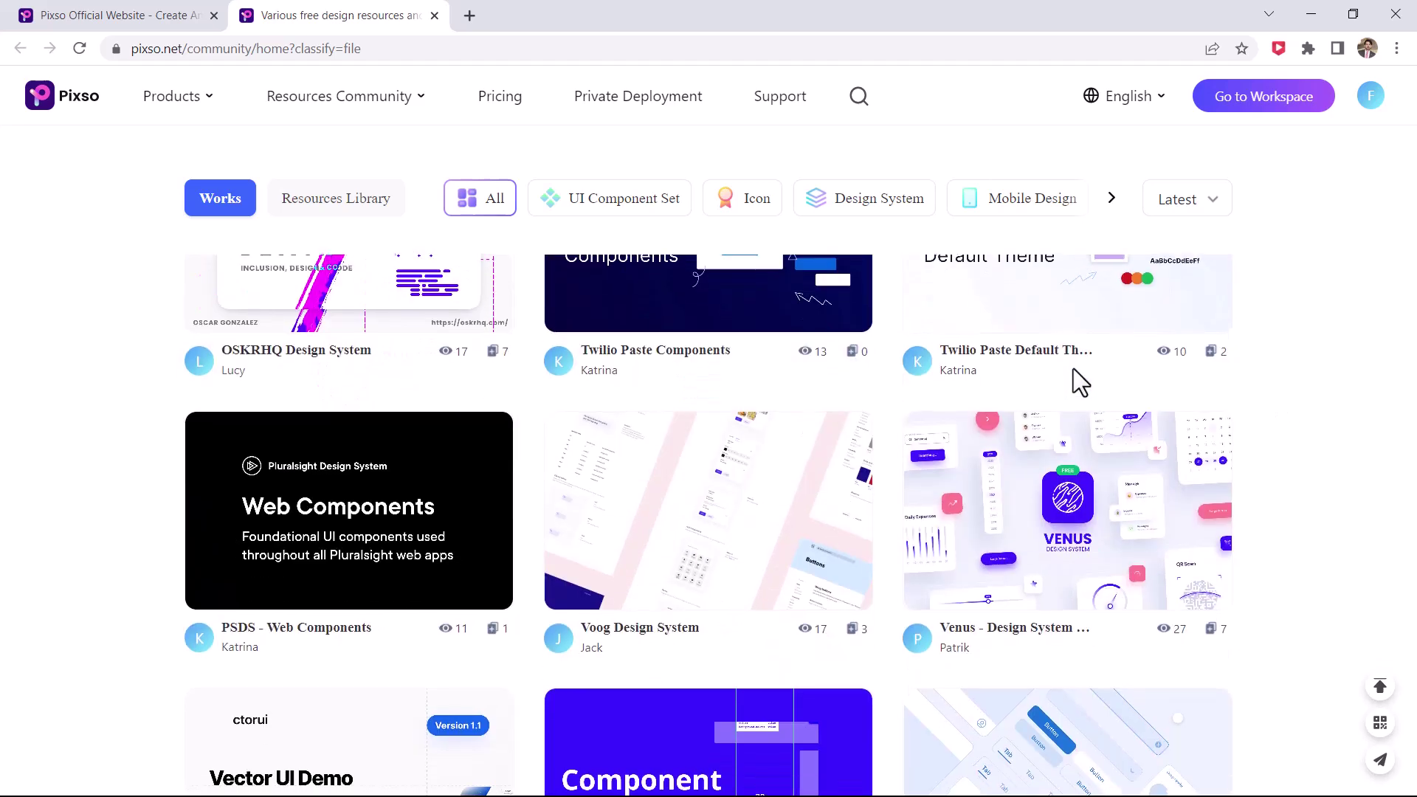
# Open the Venus design system page and scroll through it
pyautogui.click(1063, 473)
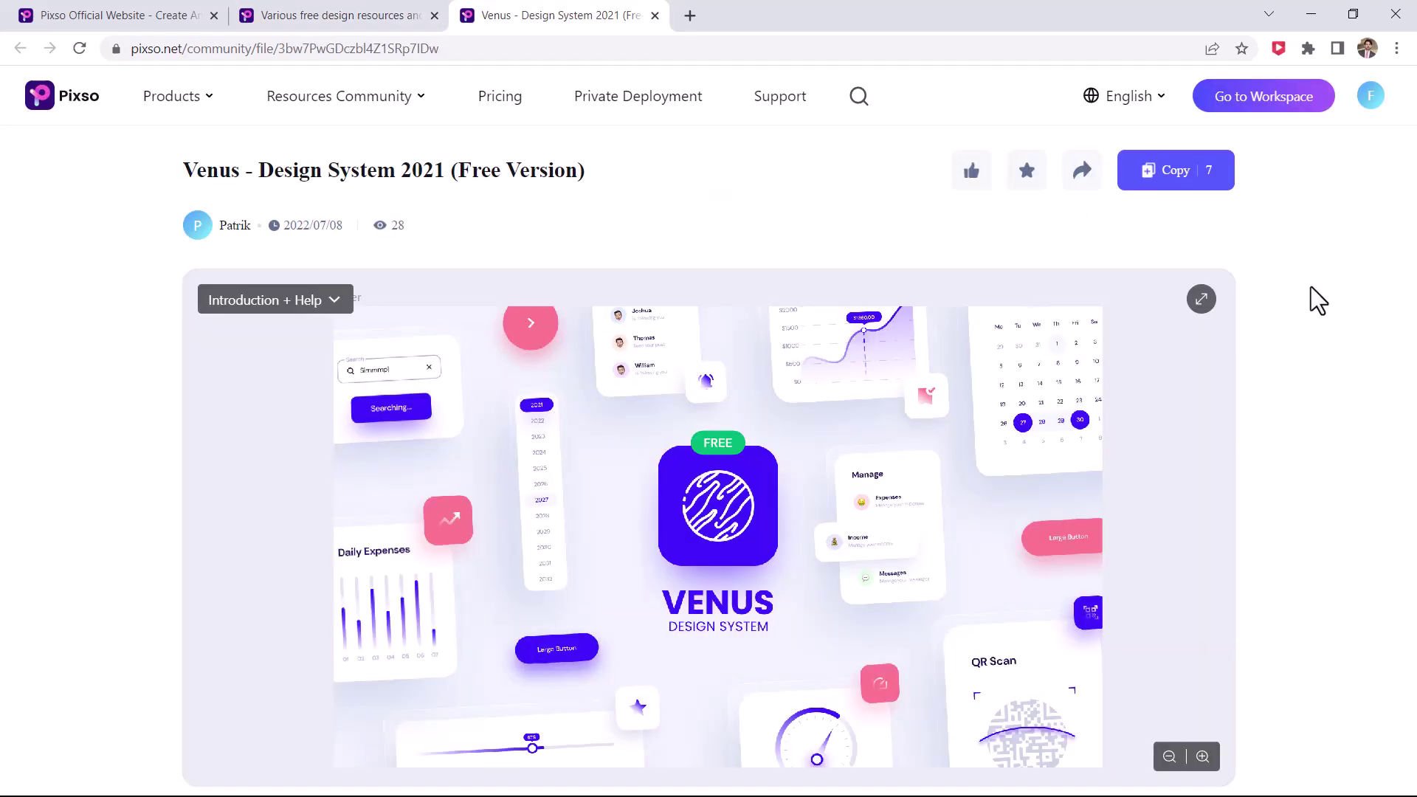
pyautogui.scroll(-1, 1311, 288)
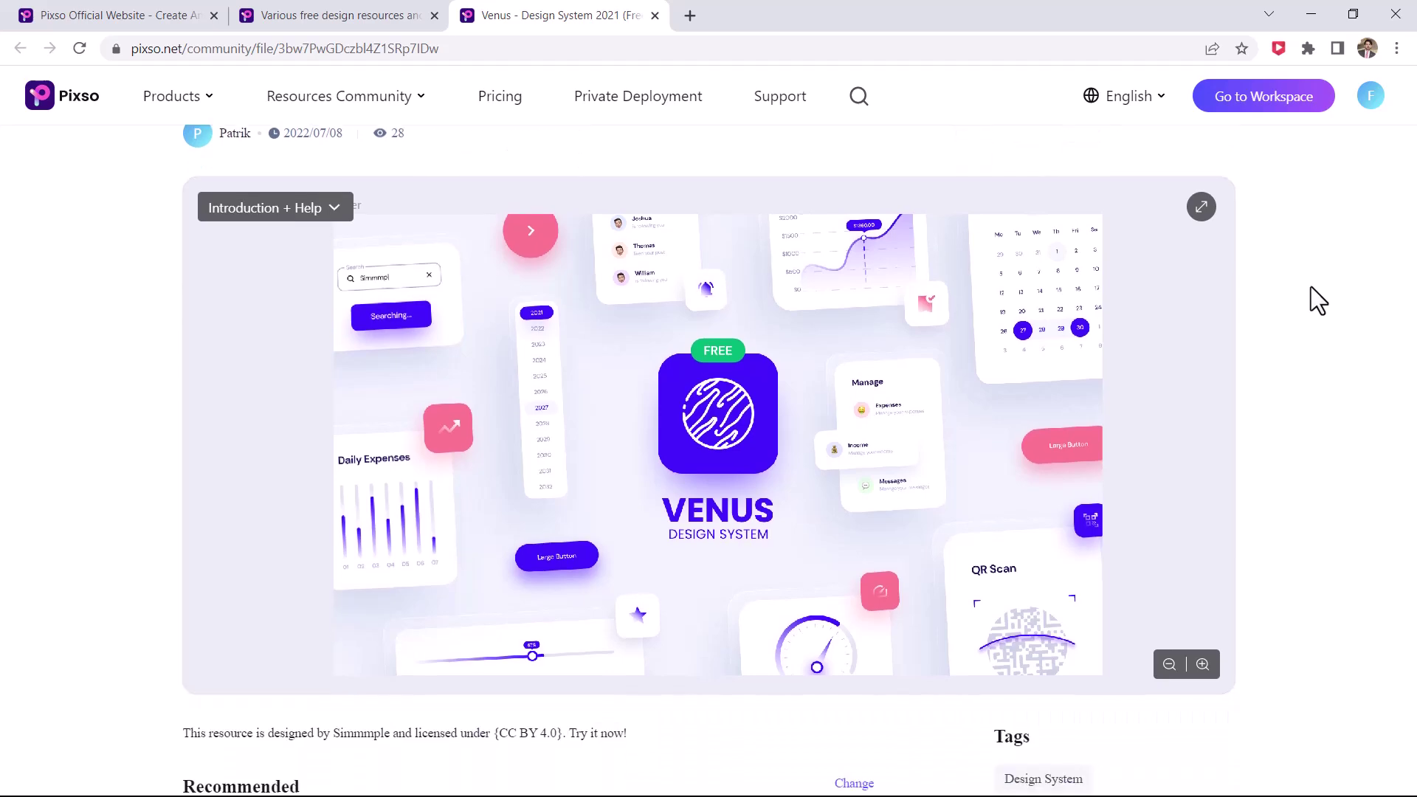
pyautogui.scroll(-3, 1310, 287)
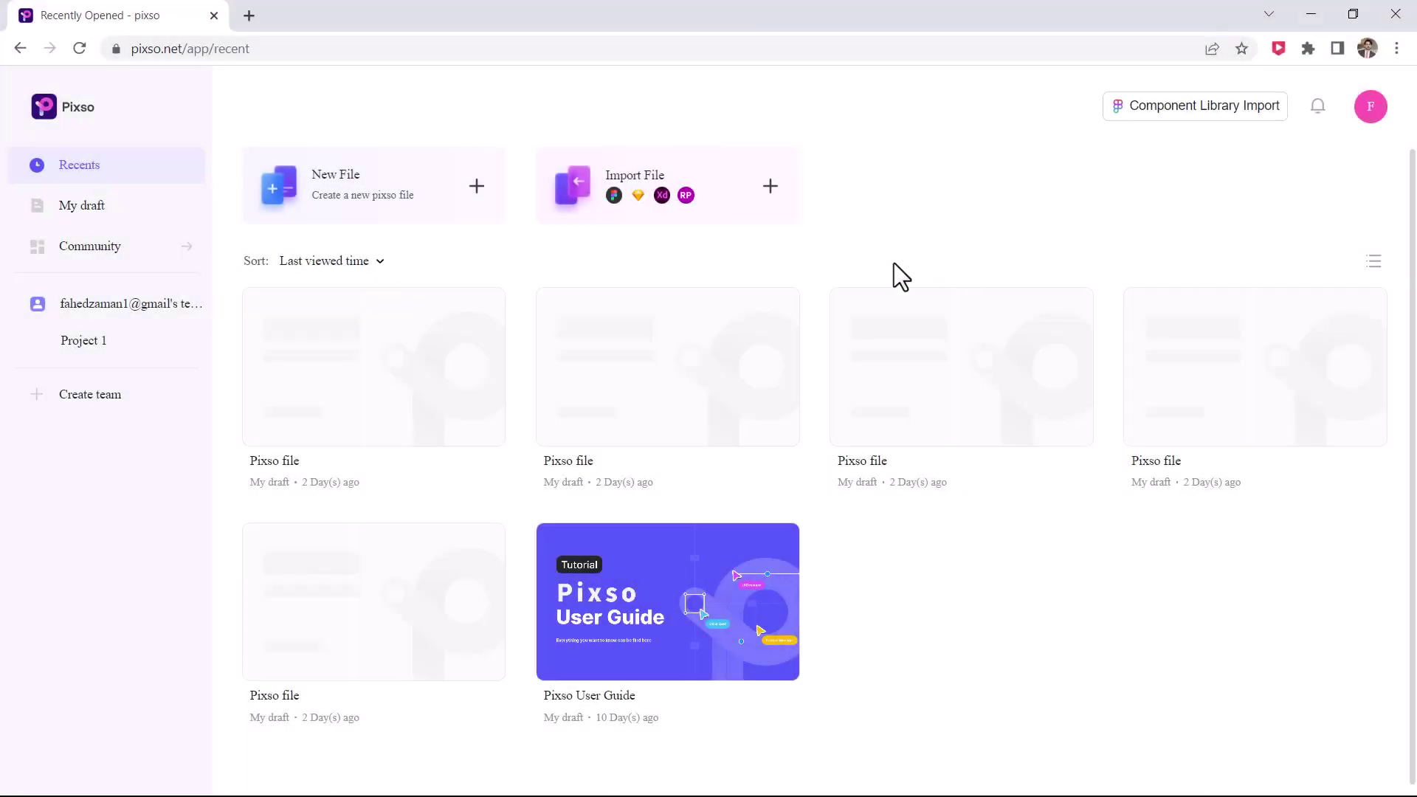
# Create a new file and add a 1024 × 1024 Webpage preset frame
pyautogui.click(357, 191)
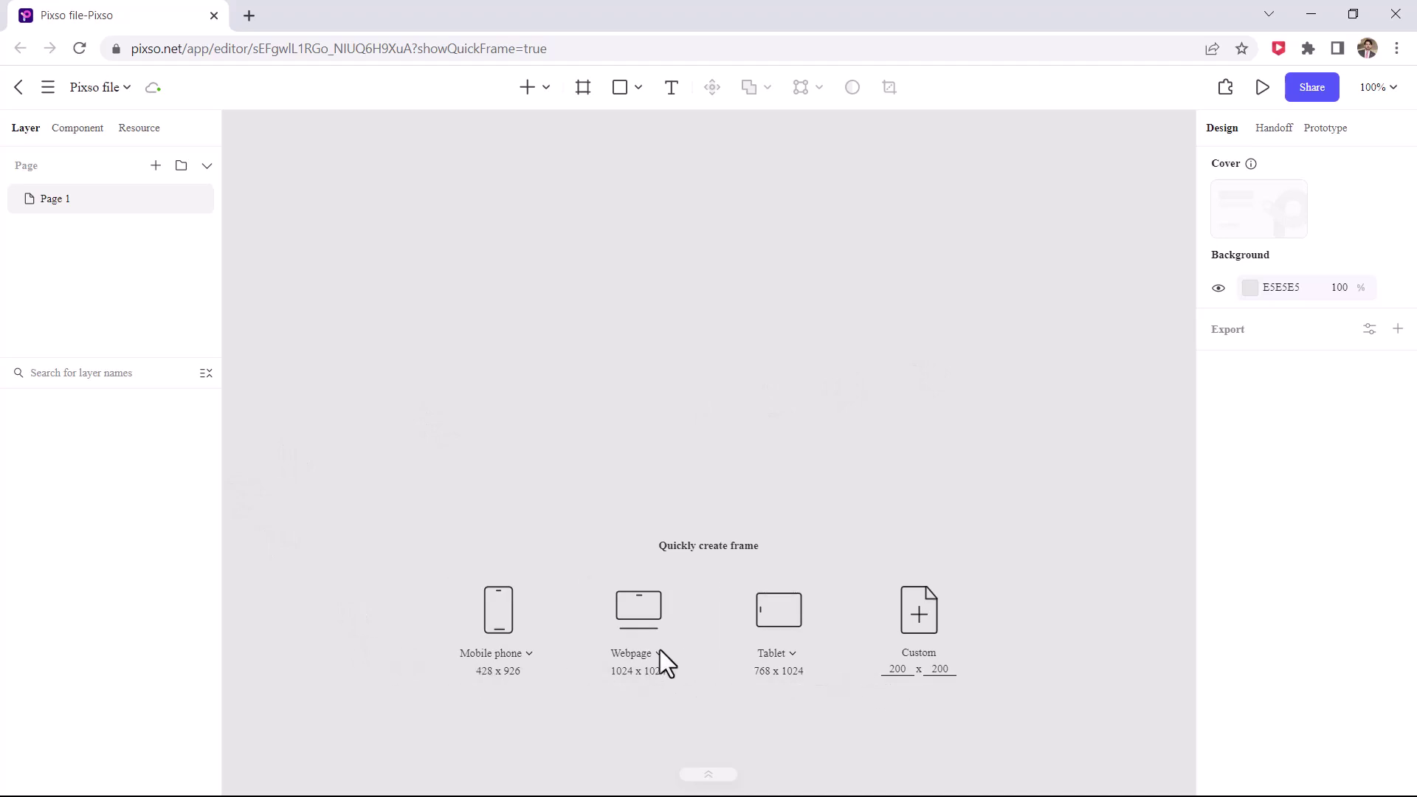
pyautogui.click(645, 630)
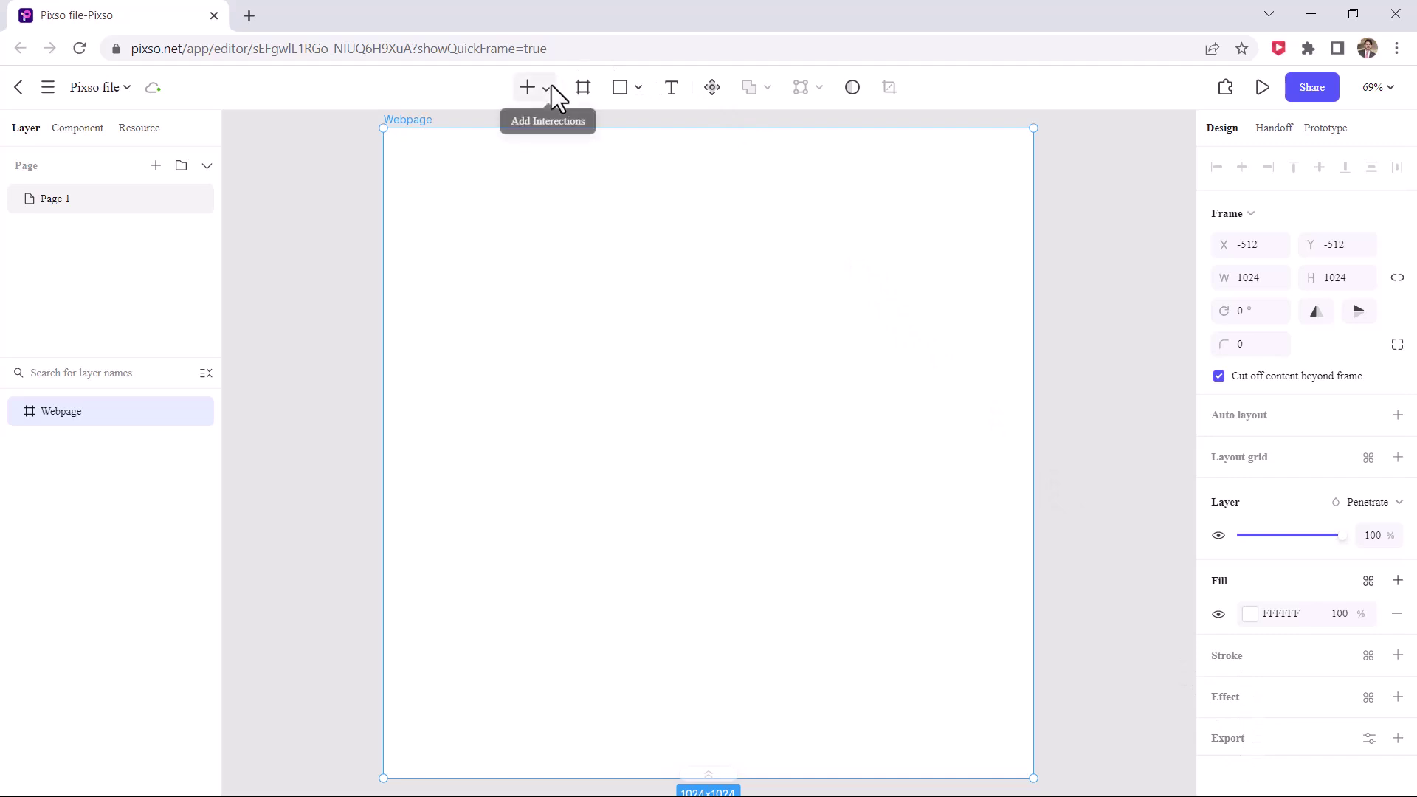
# Look through the shape types and addable elements lists without adding anything
pyautogui.click(638, 87)
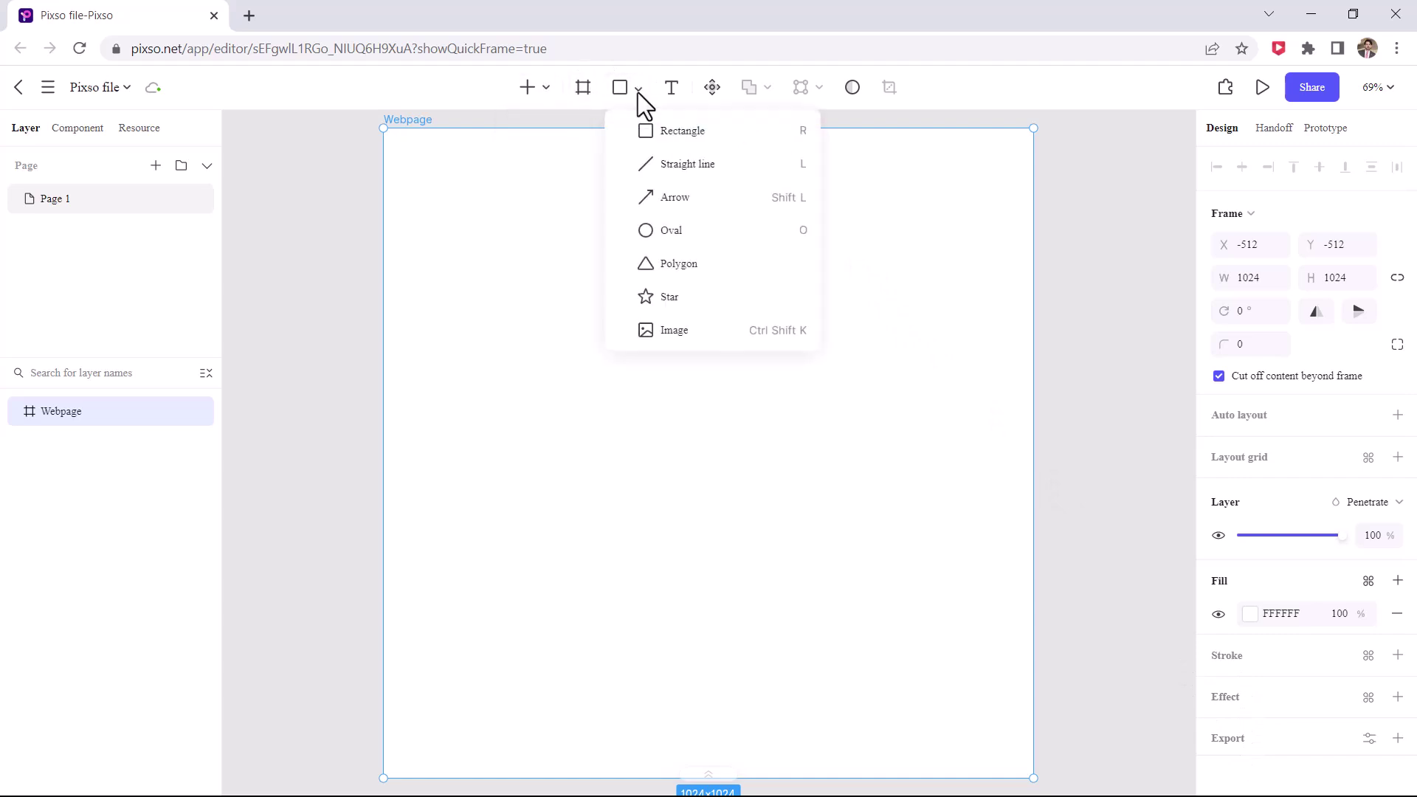
pyautogui.click(549, 87)
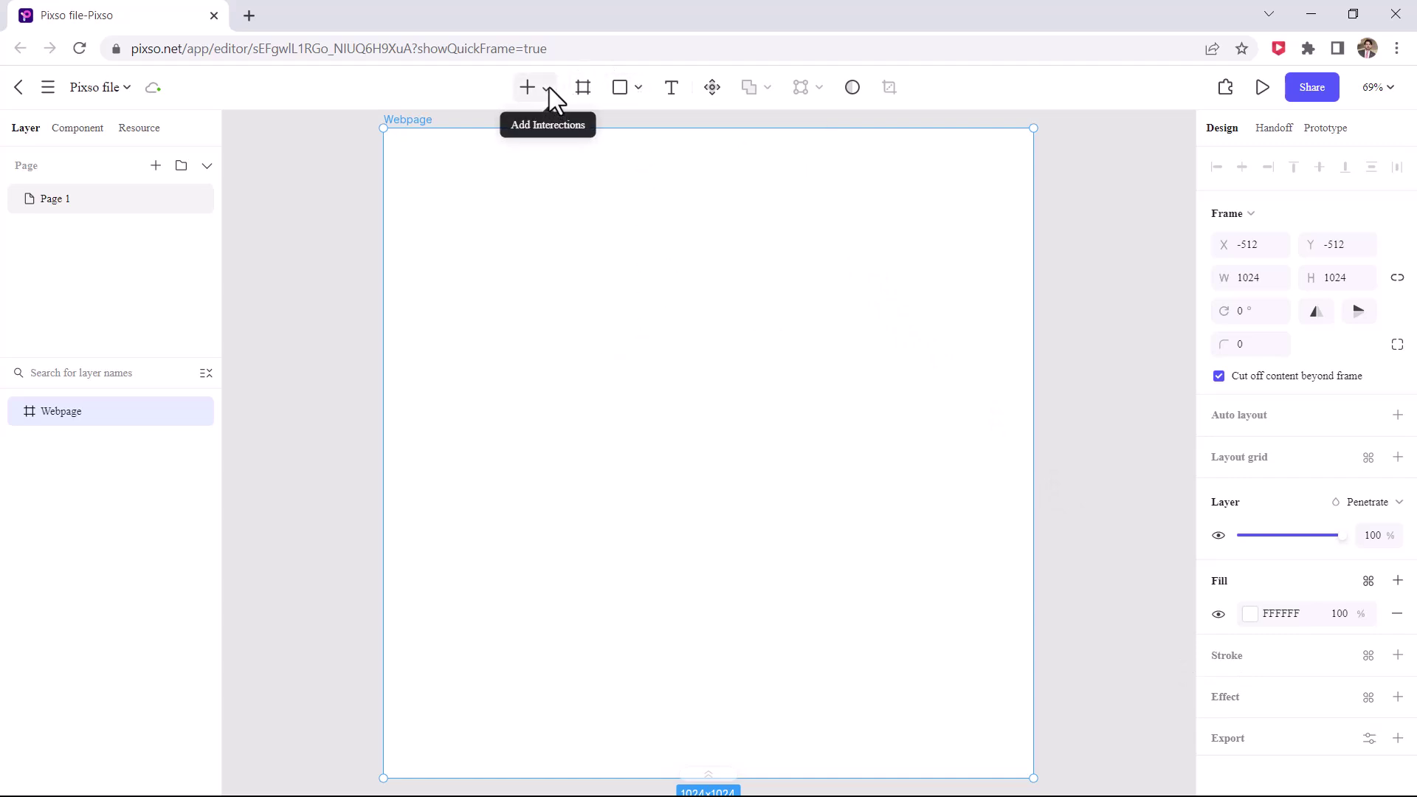
pyautogui.click(548, 89)
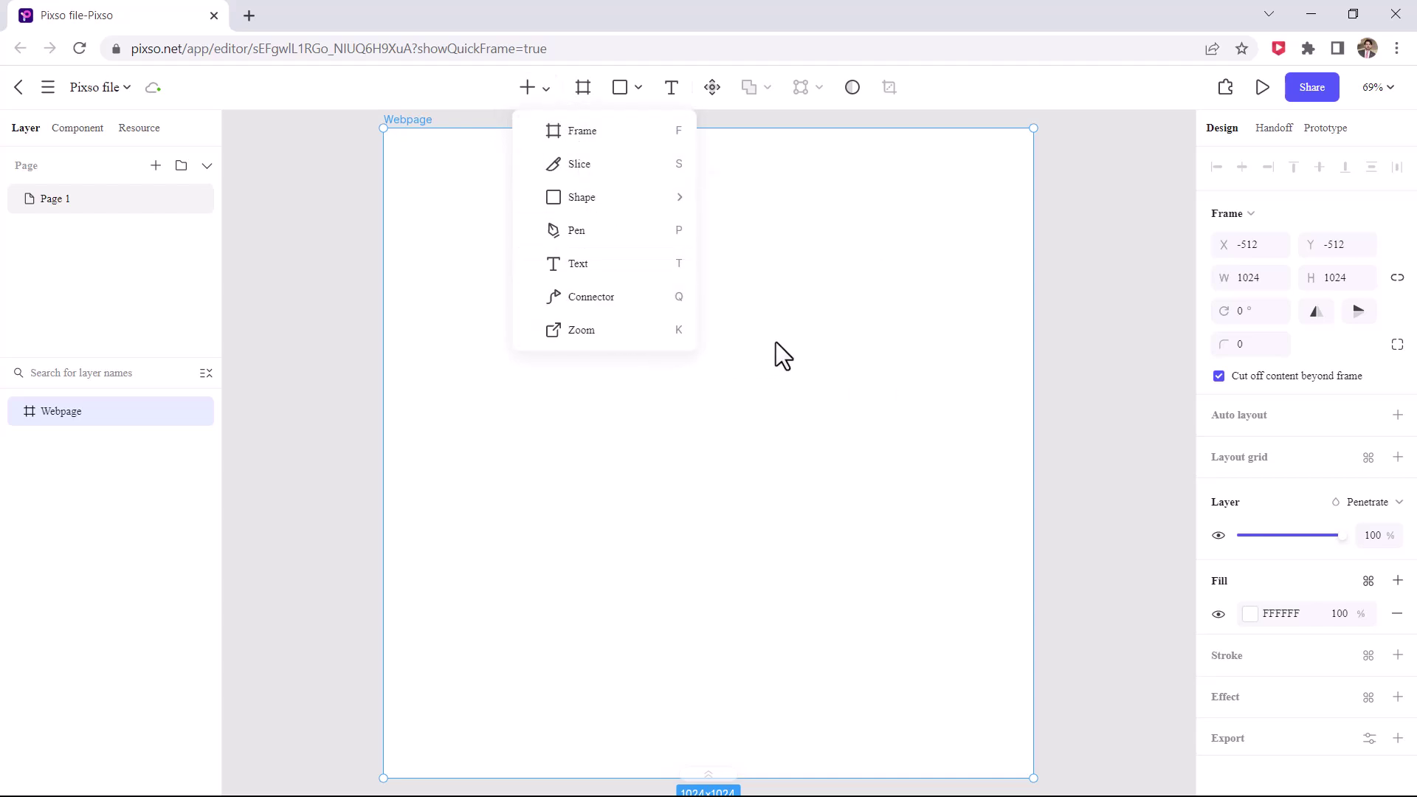
pyautogui.click(833, 320)
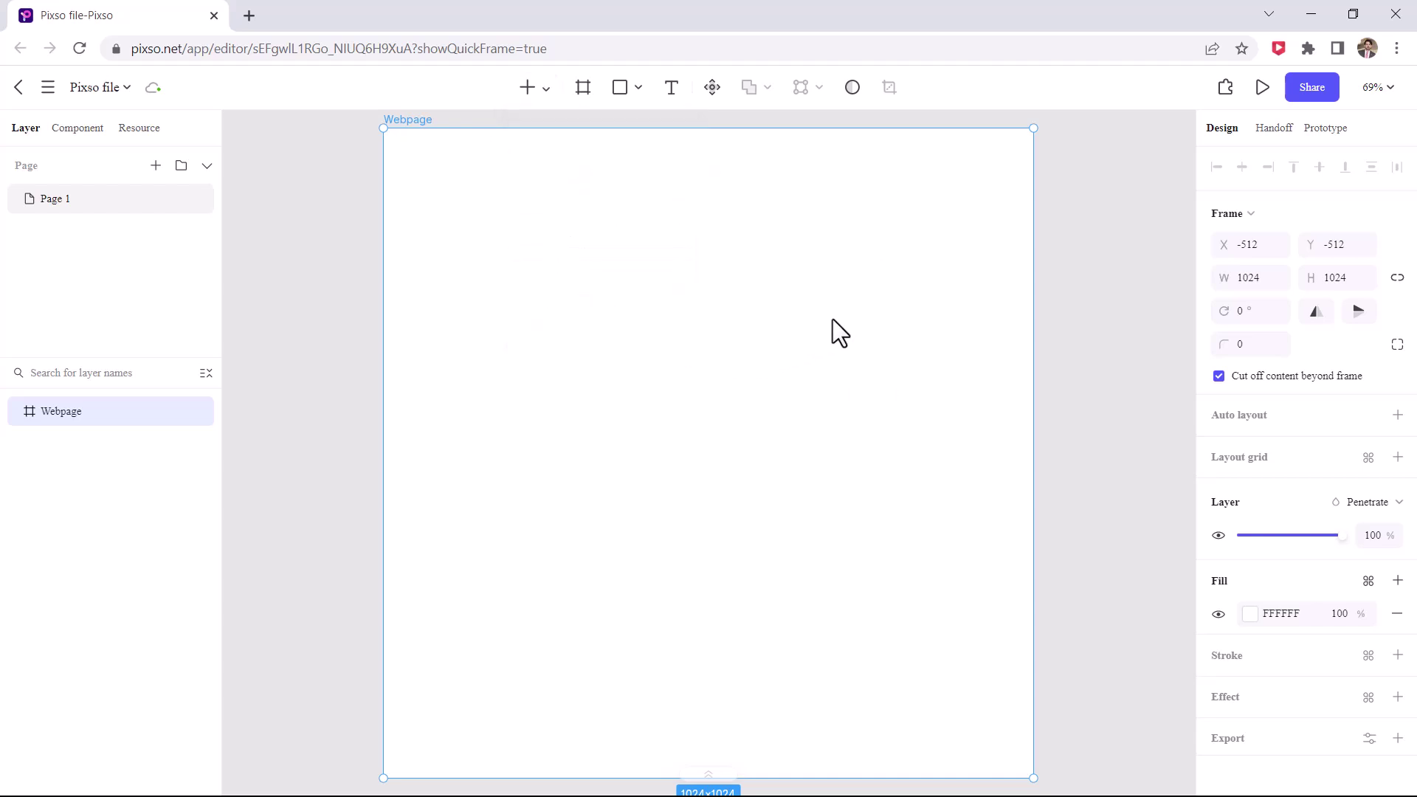
# Change the Webpage frame's fill from white to dark charcoal 292A2F
pyautogui.click(1254, 619)
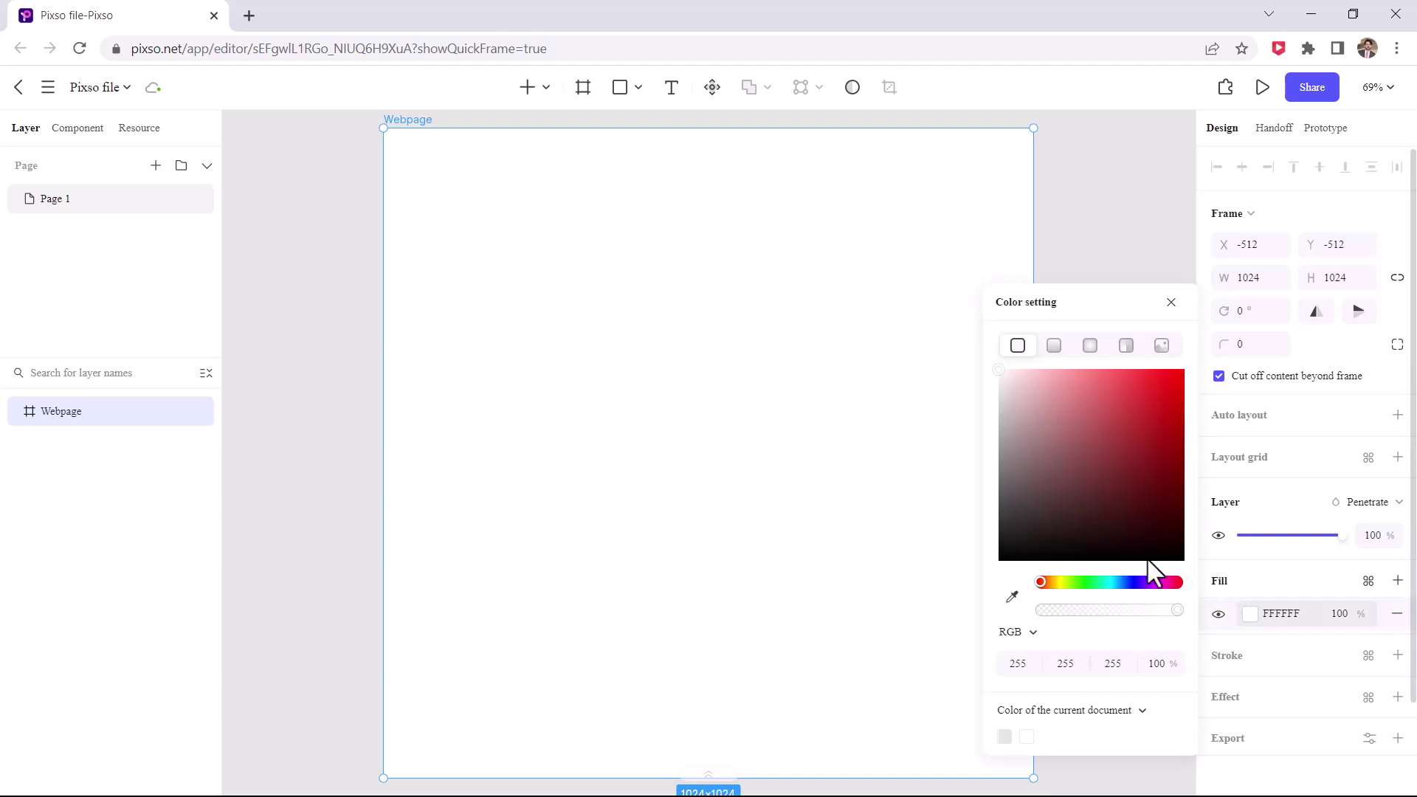
pyautogui.click(1029, 532)
pyautogui.moveTo(1029, 530); pyautogui.dragTo(1028, 525)
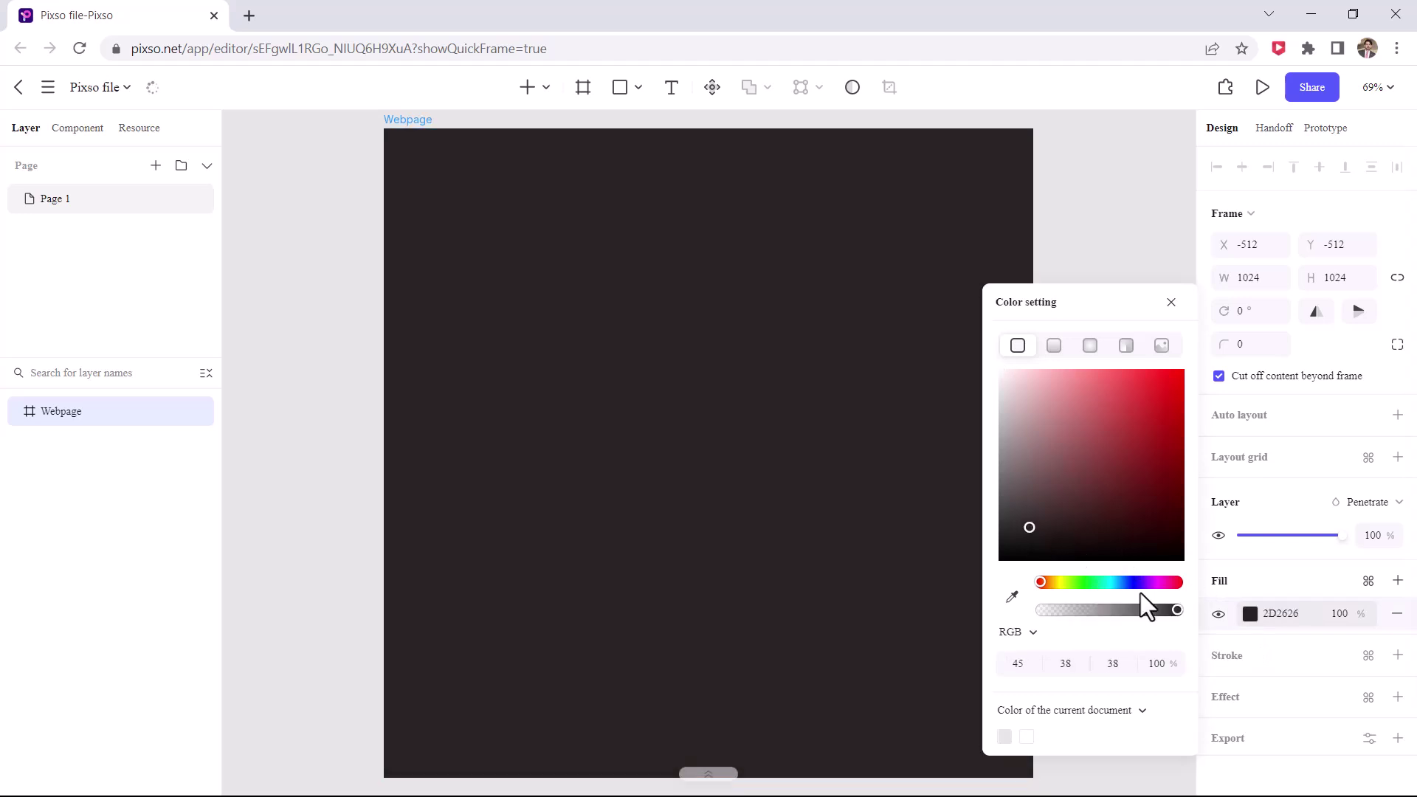
pyautogui.click(1127, 582)
pyautogui.click(1026, 539)
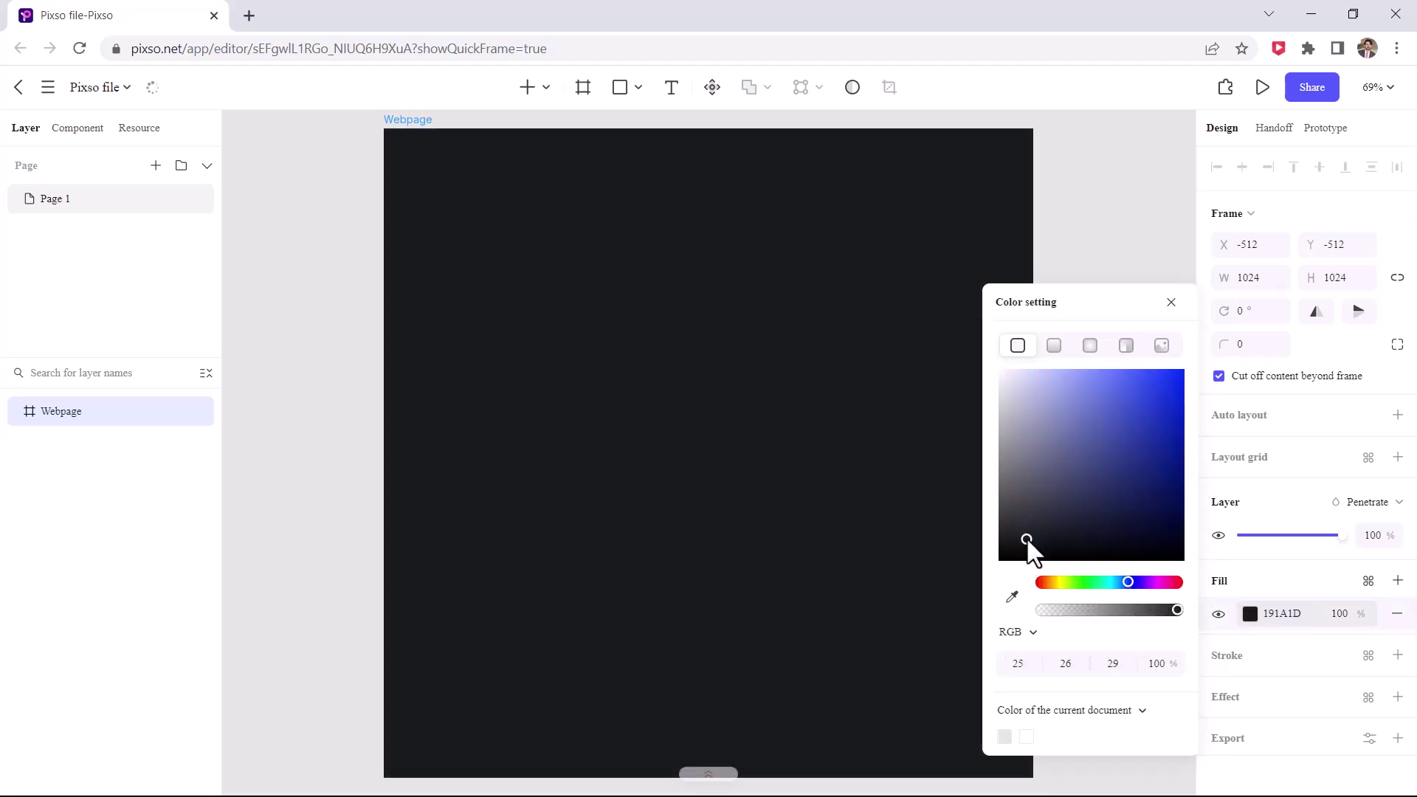
pyautogui.click(1021, 525)
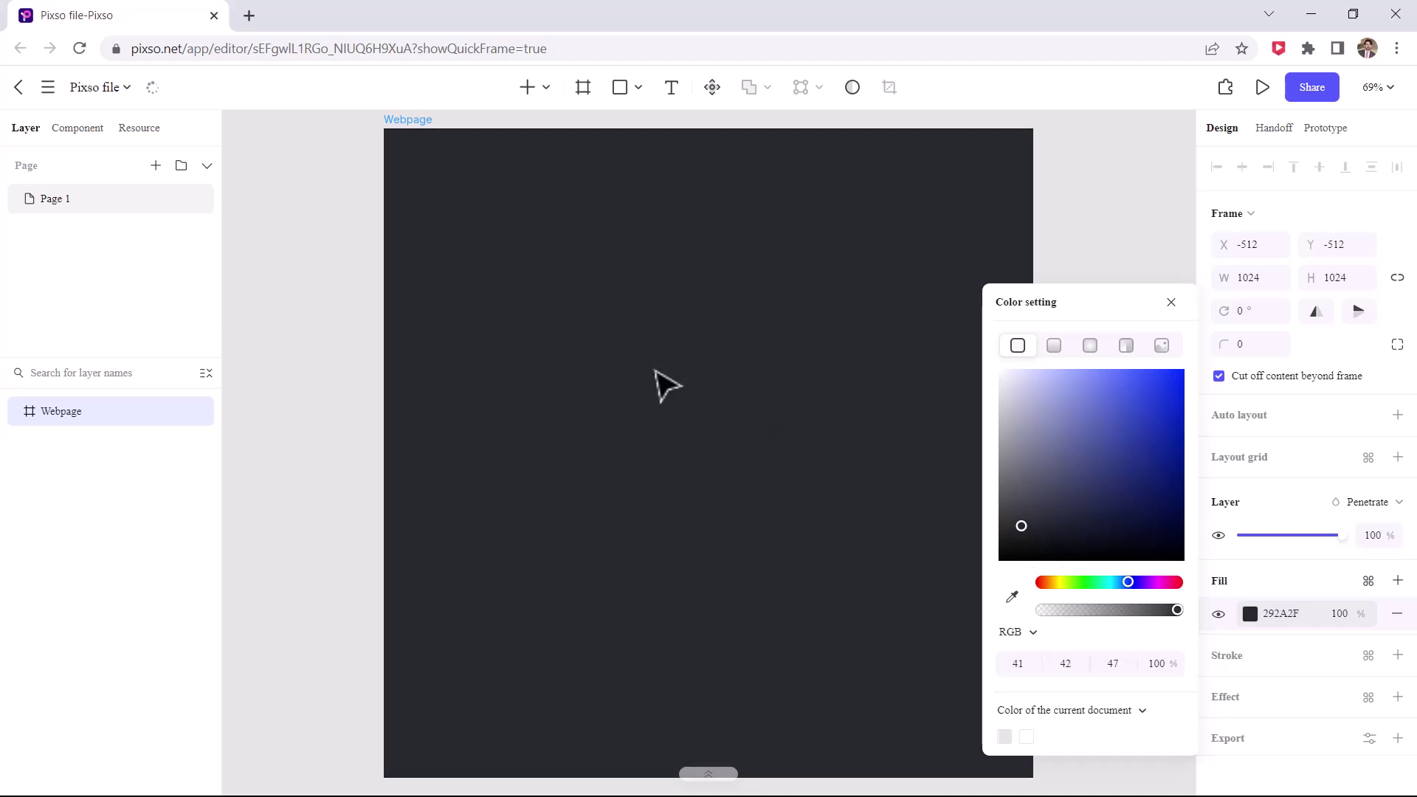
pyautogui.click(367, 303)
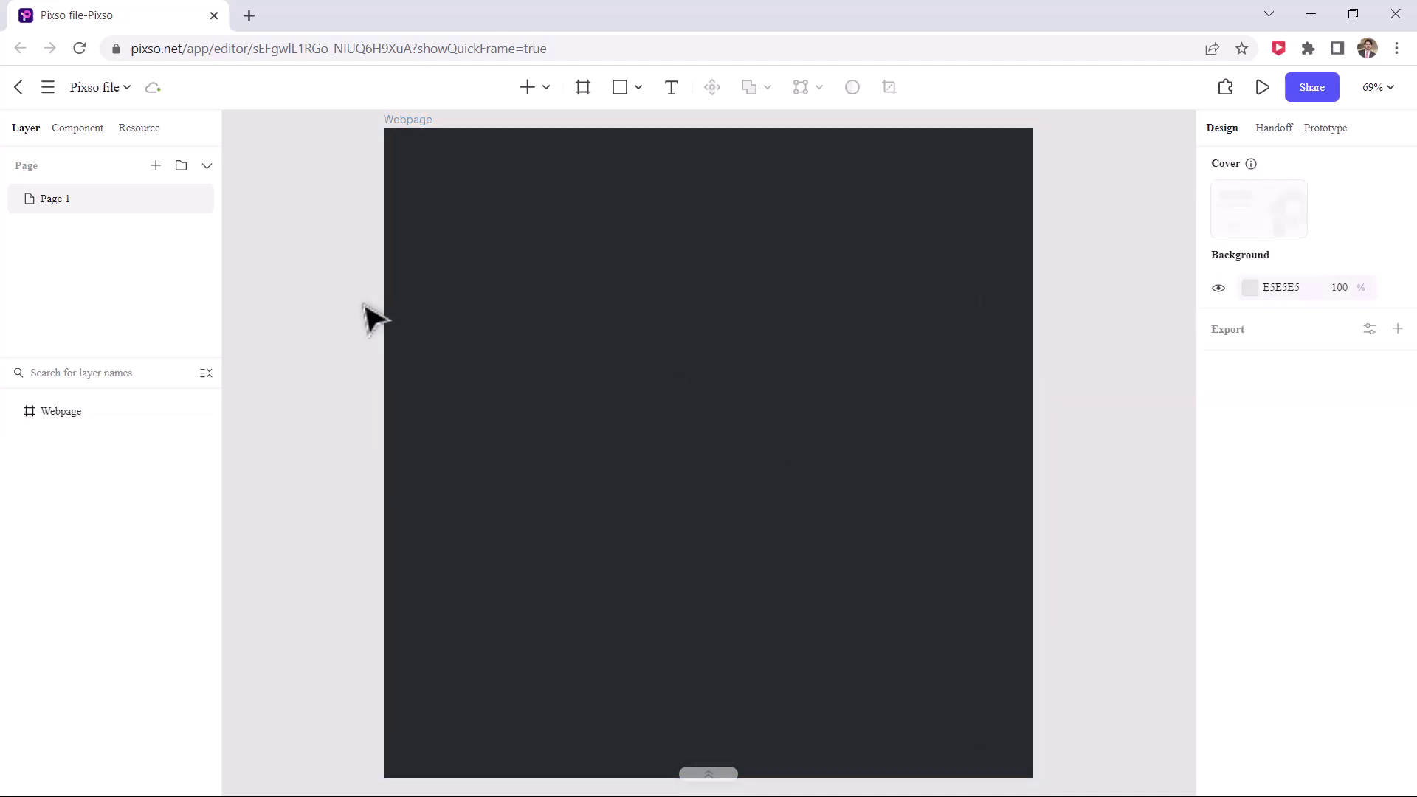
# Draw a four-sided polygon diamond, 131×213 with corner radius 2, in the frame's upper left
pyautogui.click(639, 87)
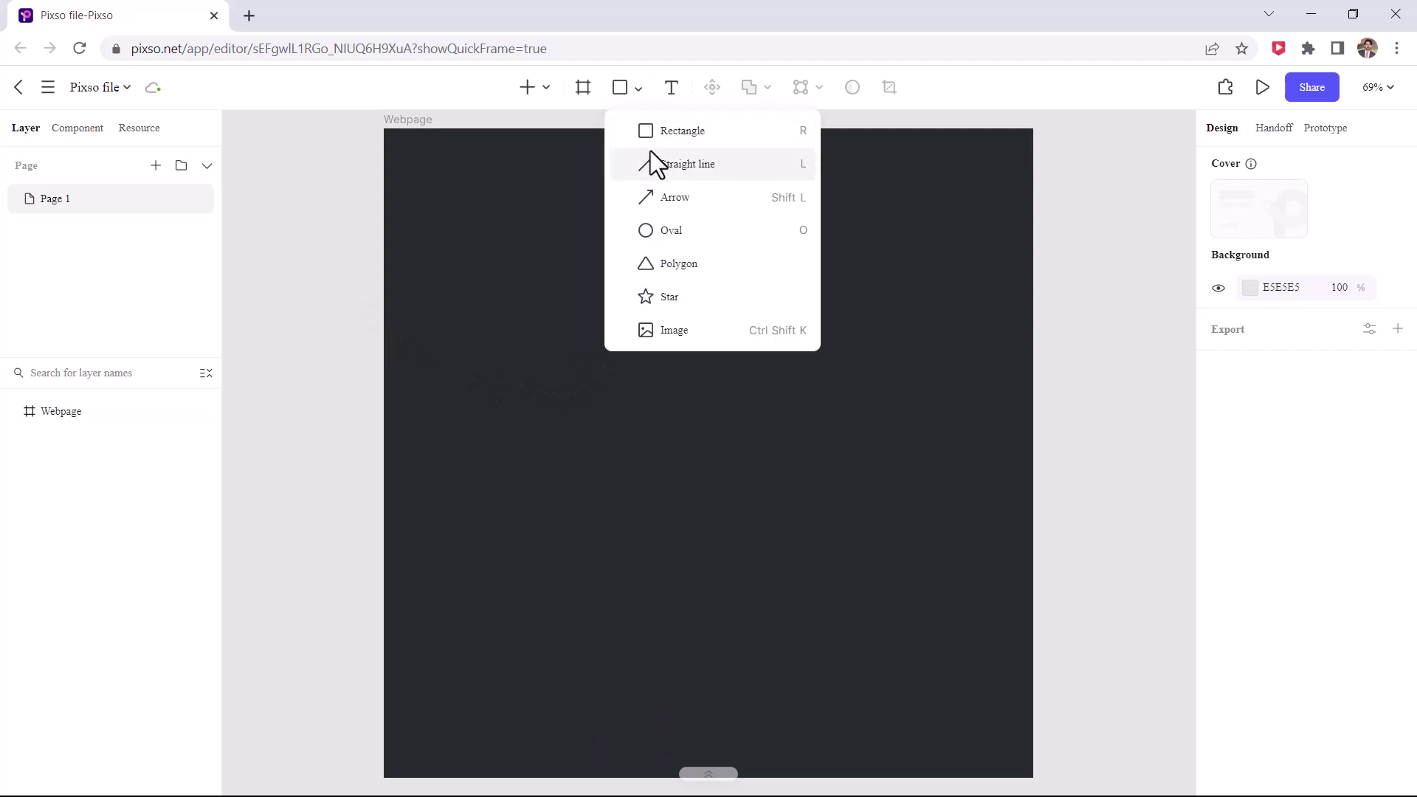
pyautogui.click(671, 267)
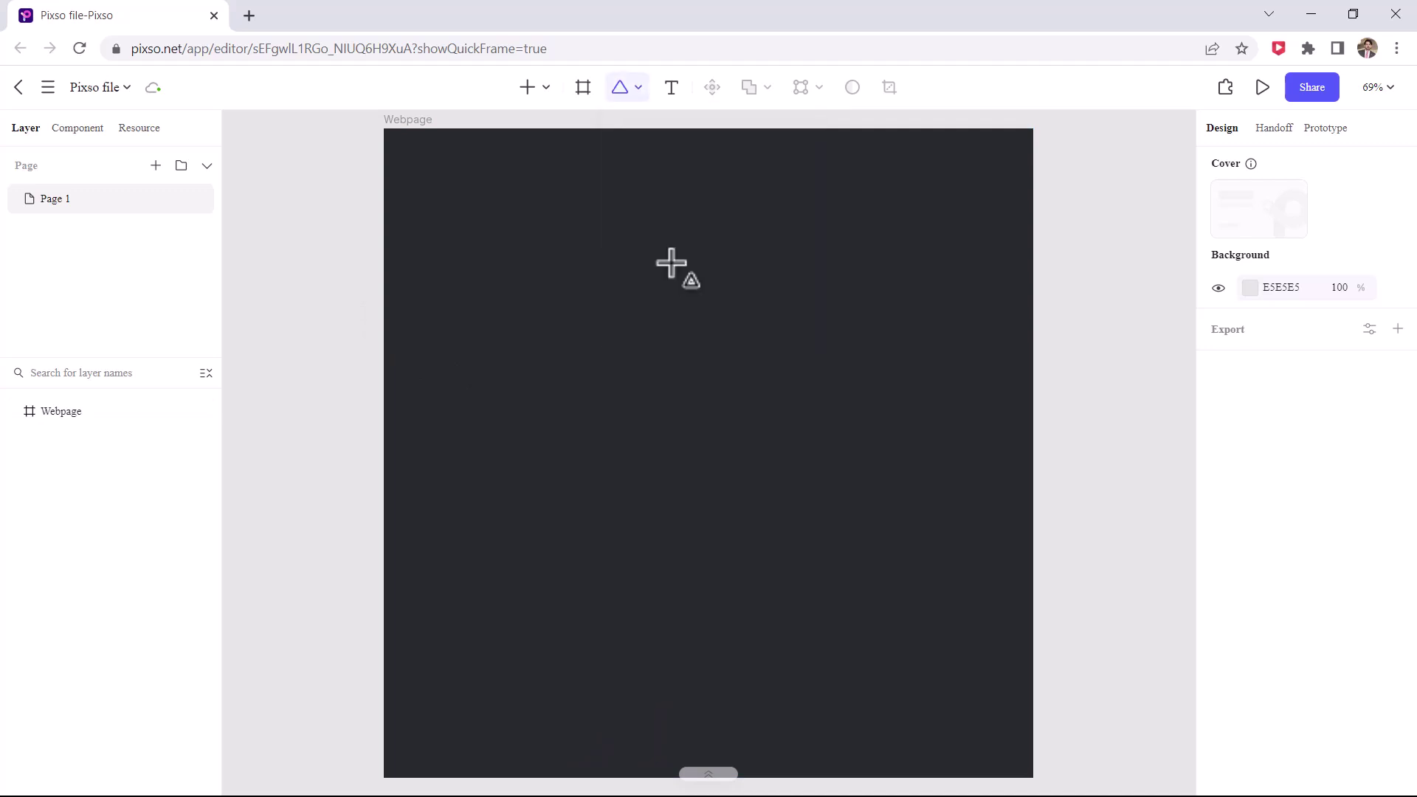
pyautogui.moveTo(538, 271); pyautogui.dragTo(635, 411)
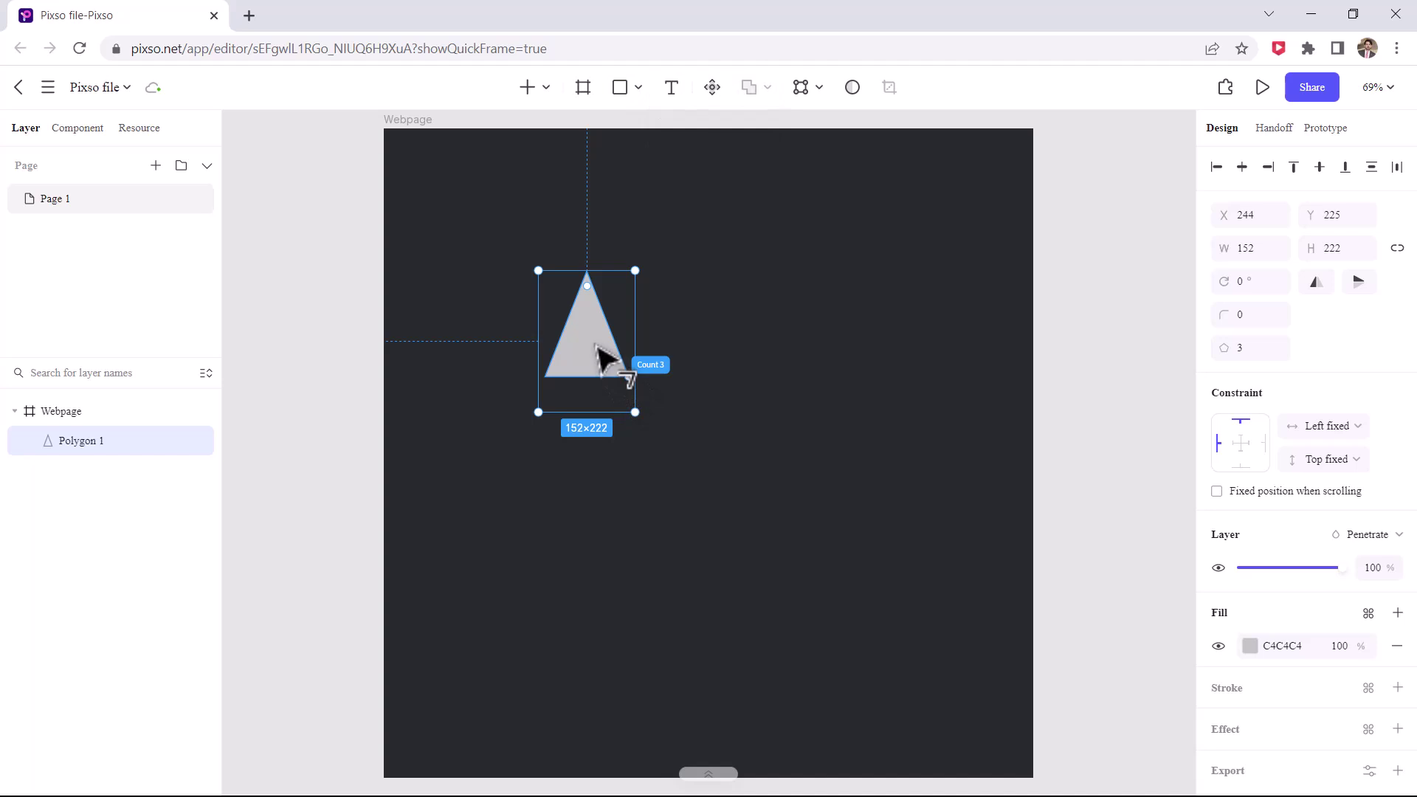
pyautogui.moveTo(628, 377); pyautogui.dragTo(635, 341)
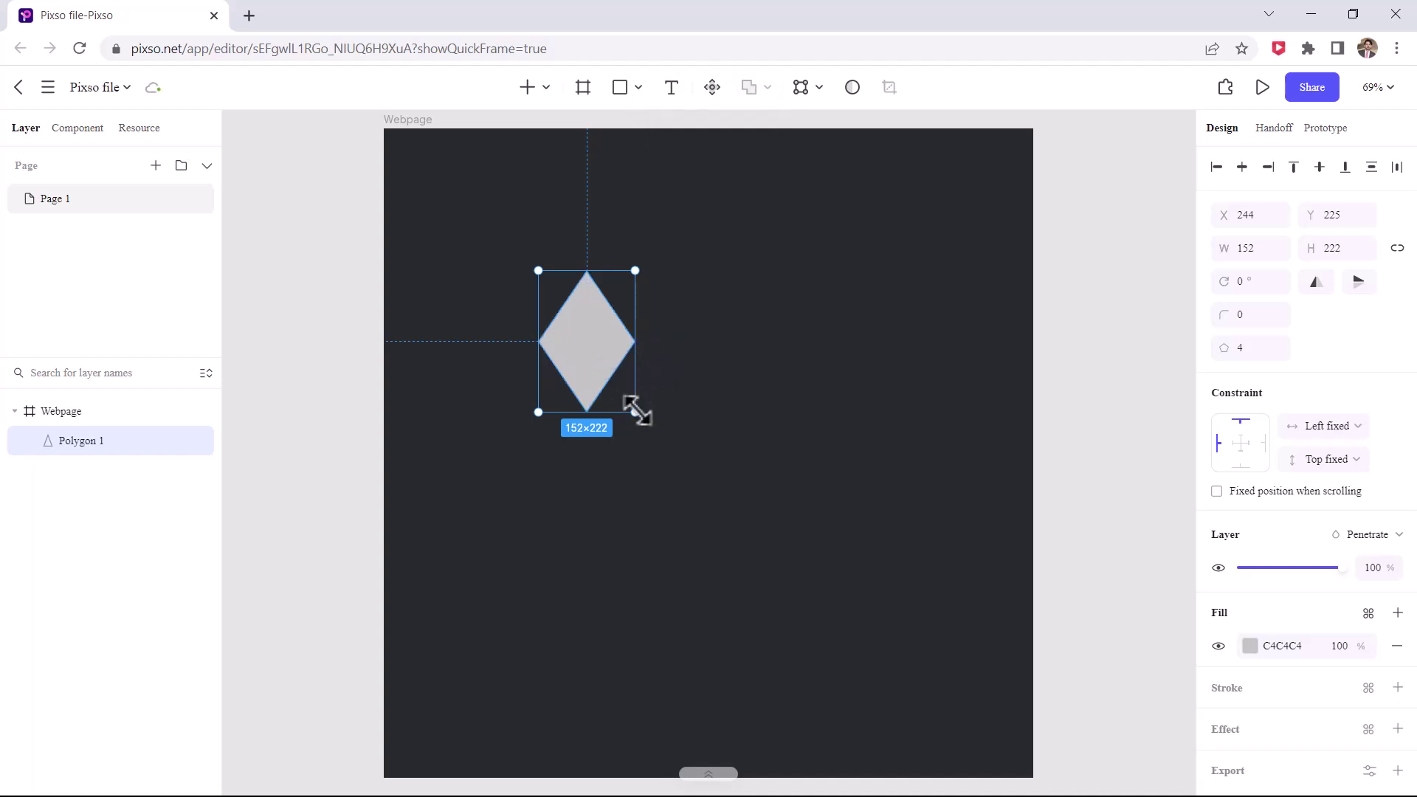
pyautogui.moveTo(635, 411); pyautogui.dragTo(622, 406)
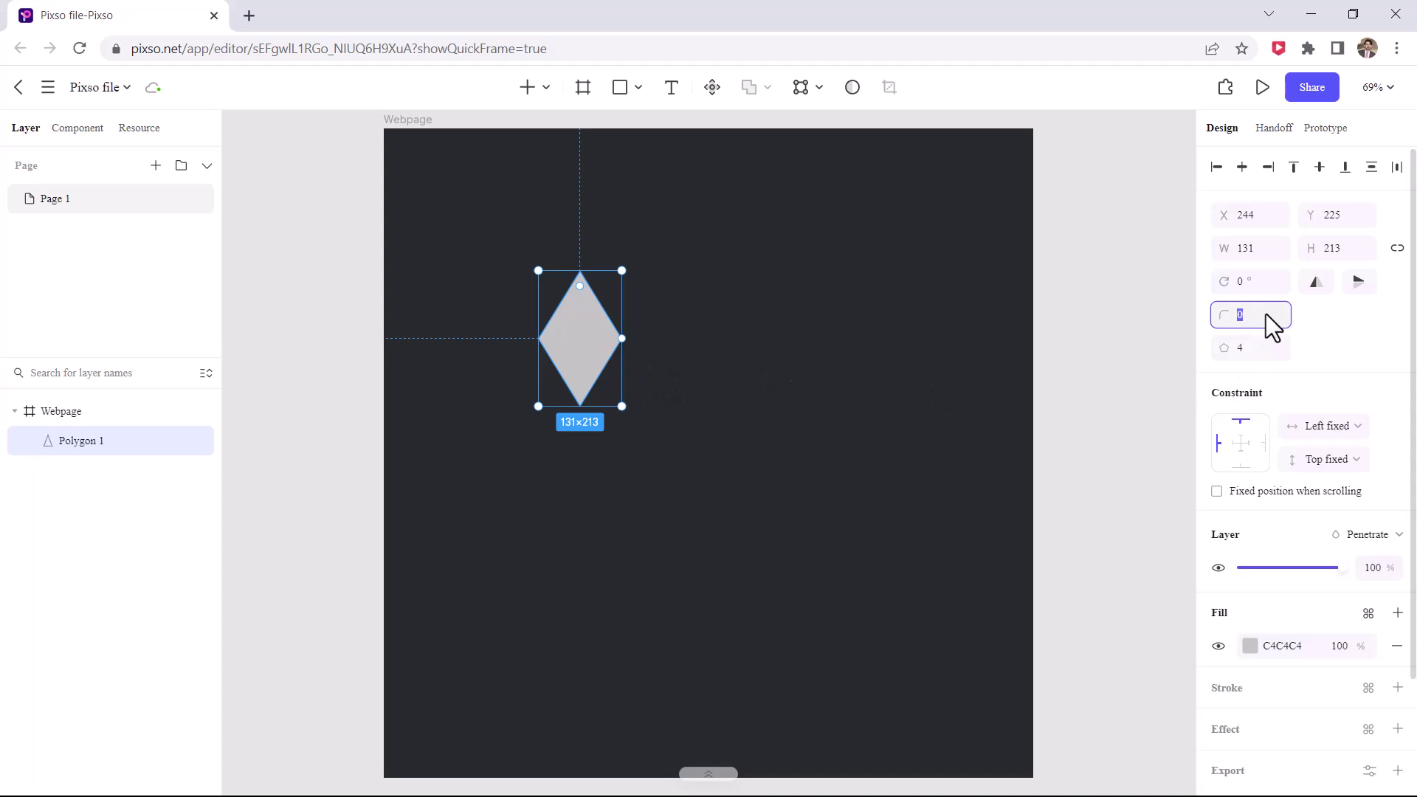
pyautogui.press('Return')
pyautogui.click(695, 373)
pyautogui.click(581, 334)
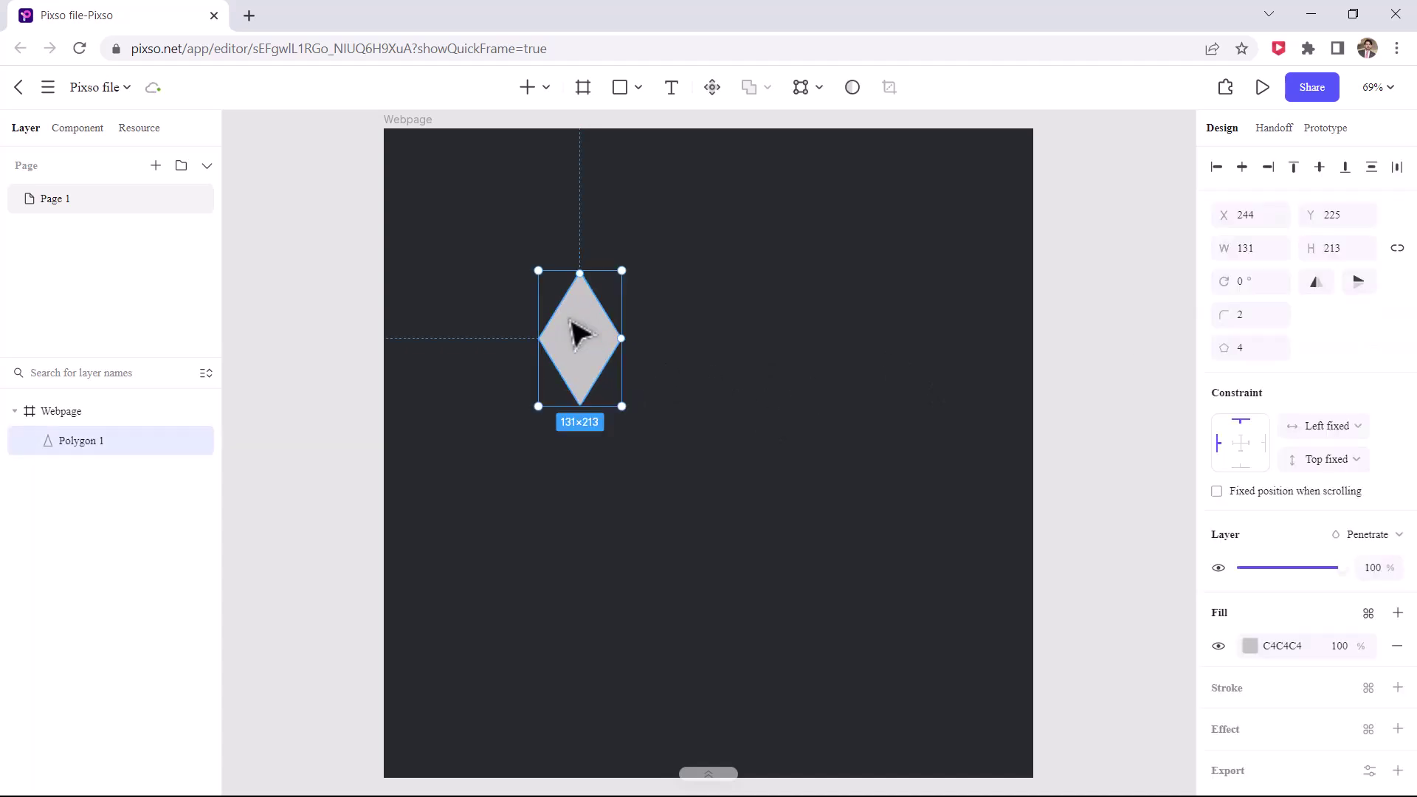
# Give the diamond a pale pink F4ECEC fill
pyautogui.click(1250, 646)
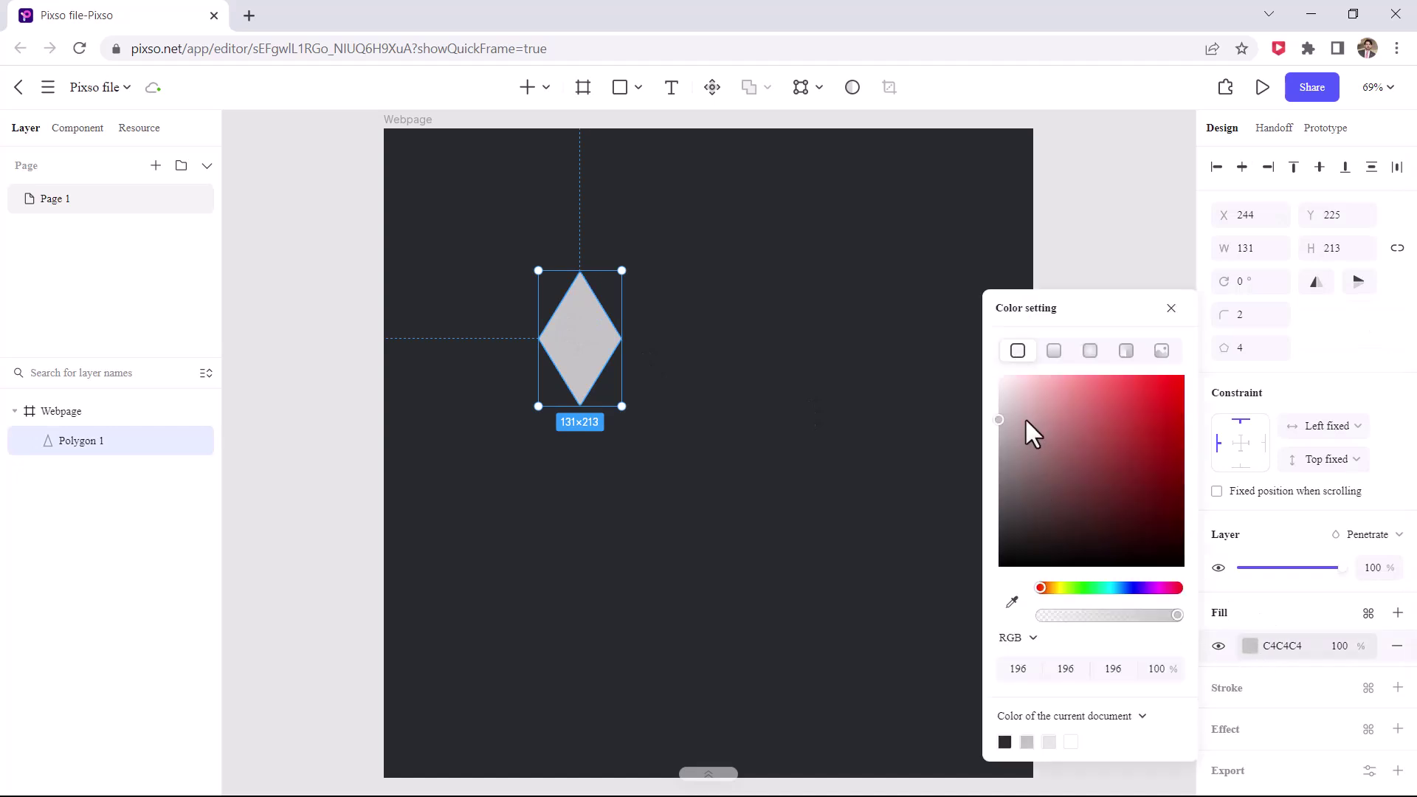
pyautogui.click(1005, 380)
pyautogui.click(1007, 384)
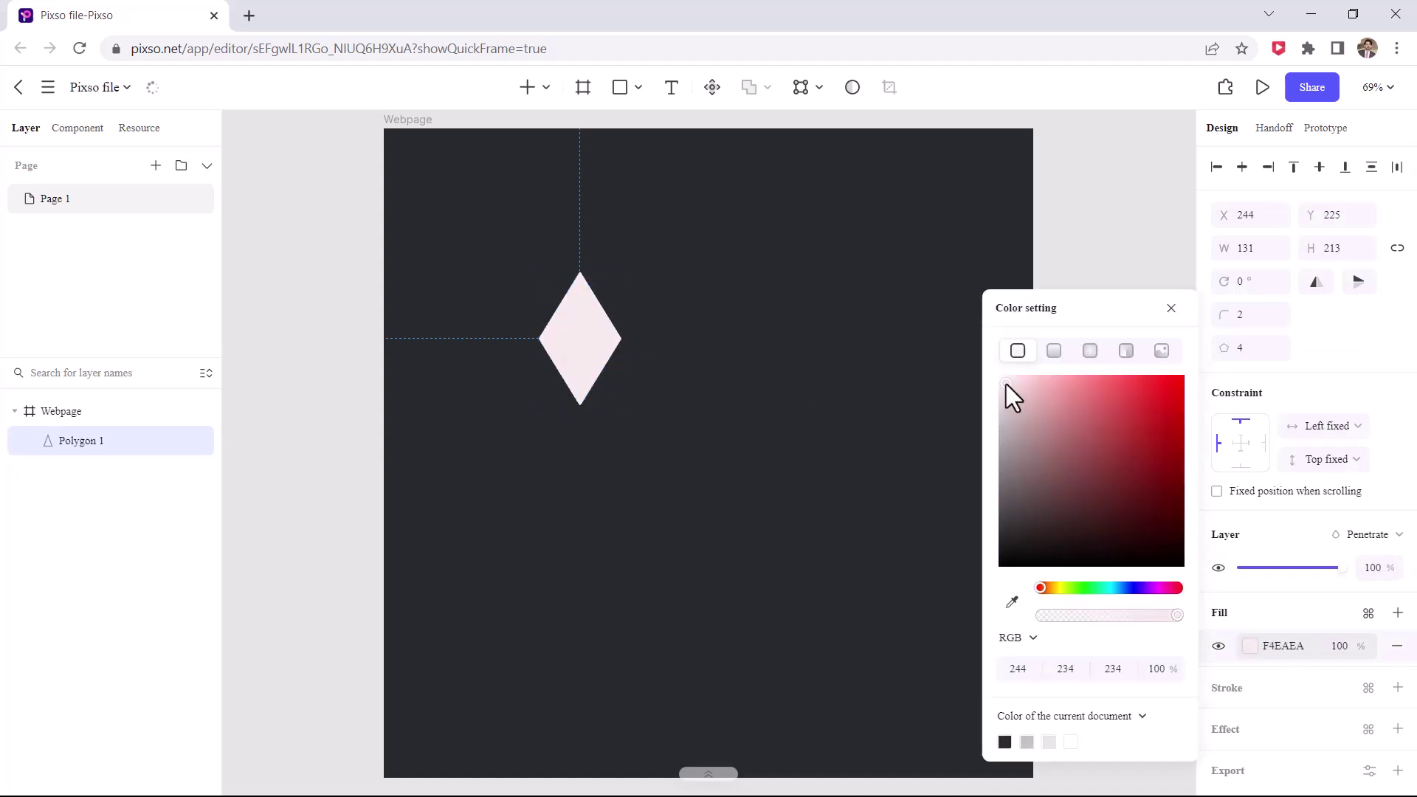
pyautogui.click(902, 338)
# Alt-drag a copy of the diamond to the right and space the two evenly apart
pyautogui.click(591, 318)
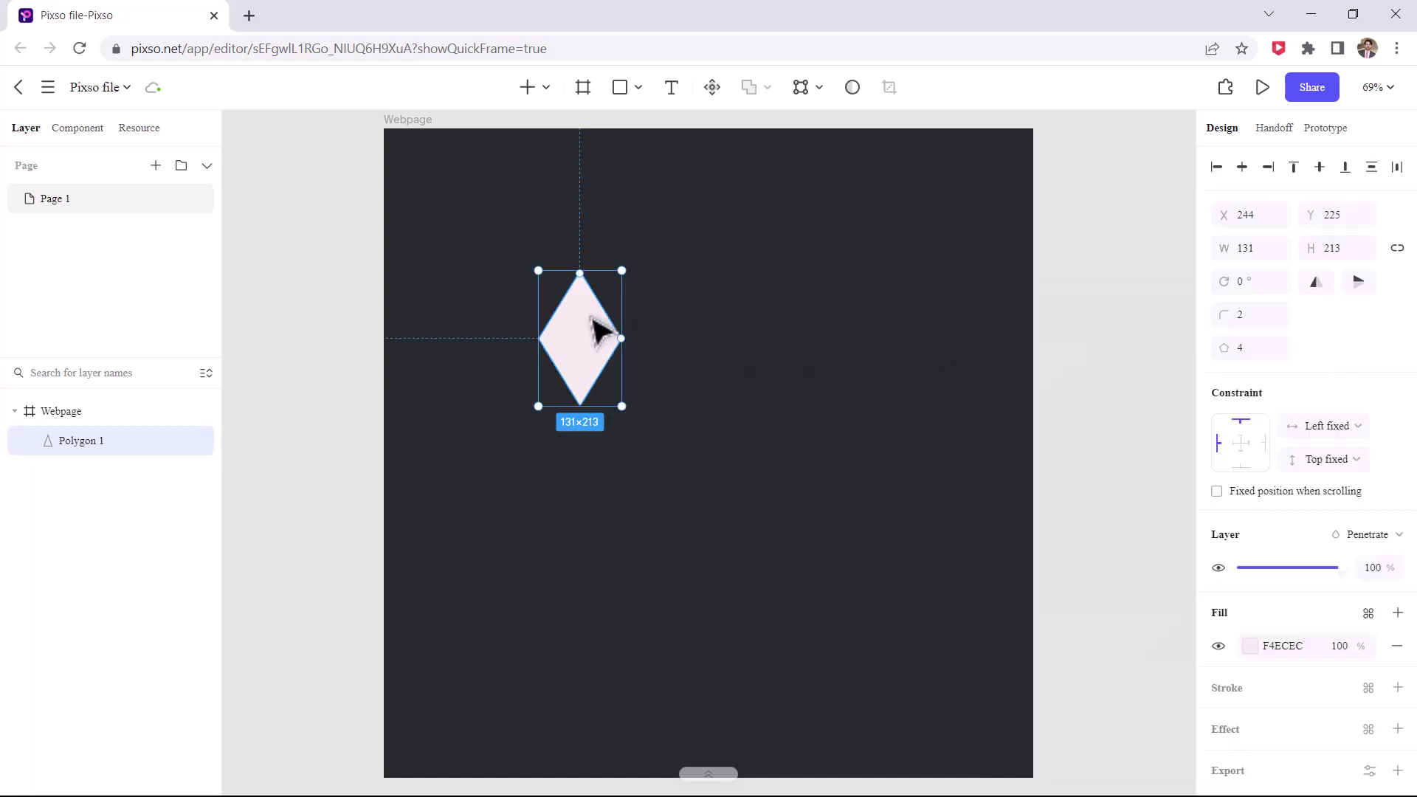
pyautogui.moveTo(596, 328); pyautogui.dragTo(813, 326)
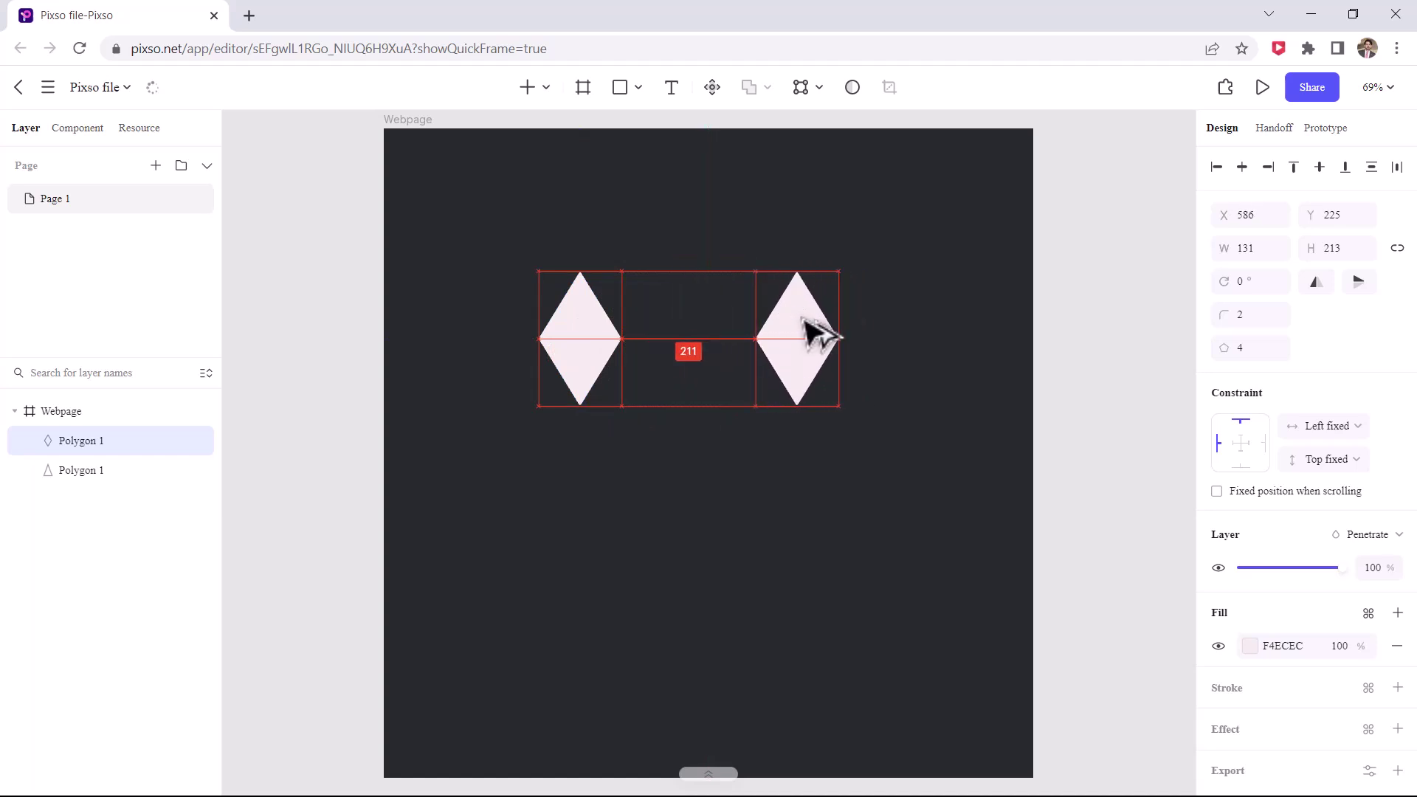
pyautogui.moveTo(608, 336); pyautogui.dragTo(644, 340)
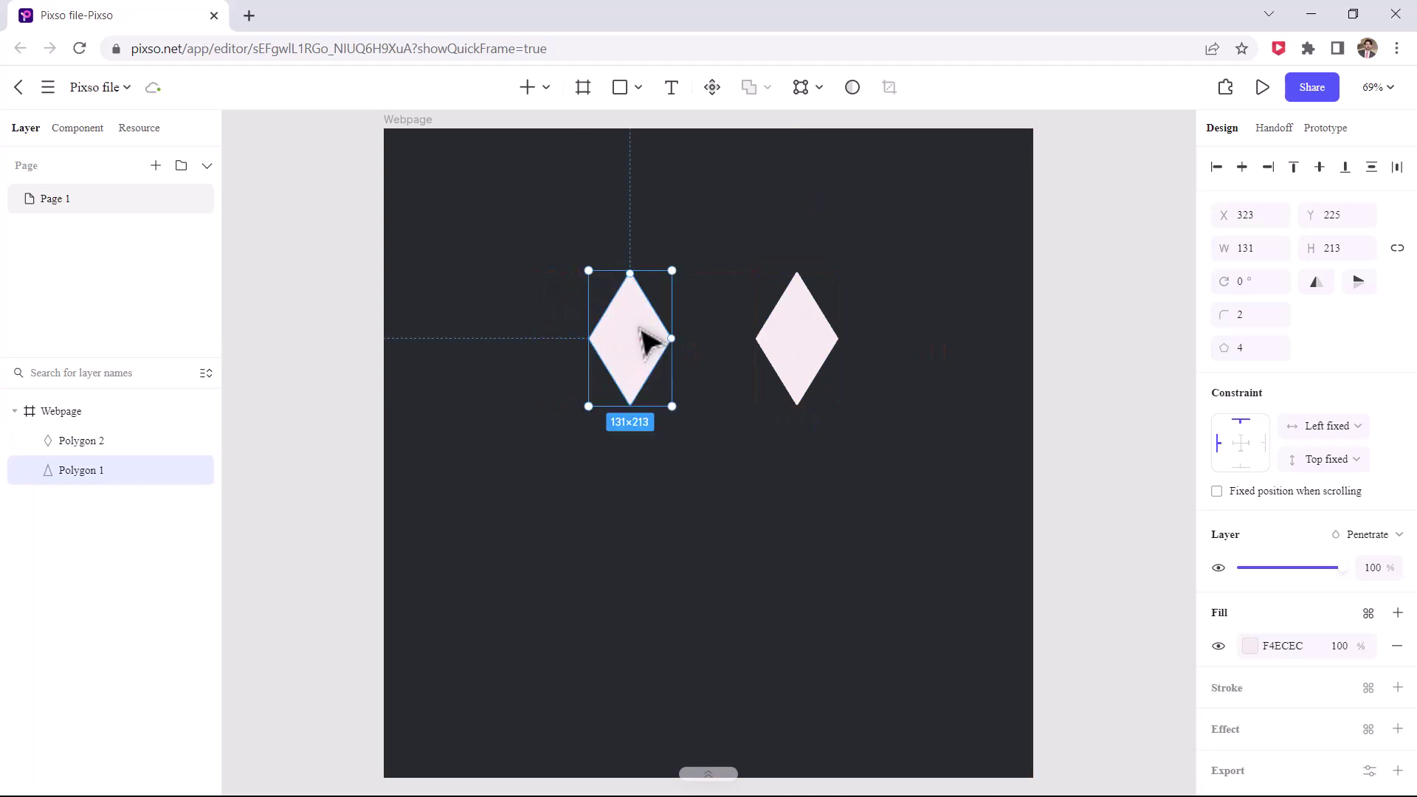
pyautogui.click(665, 230)
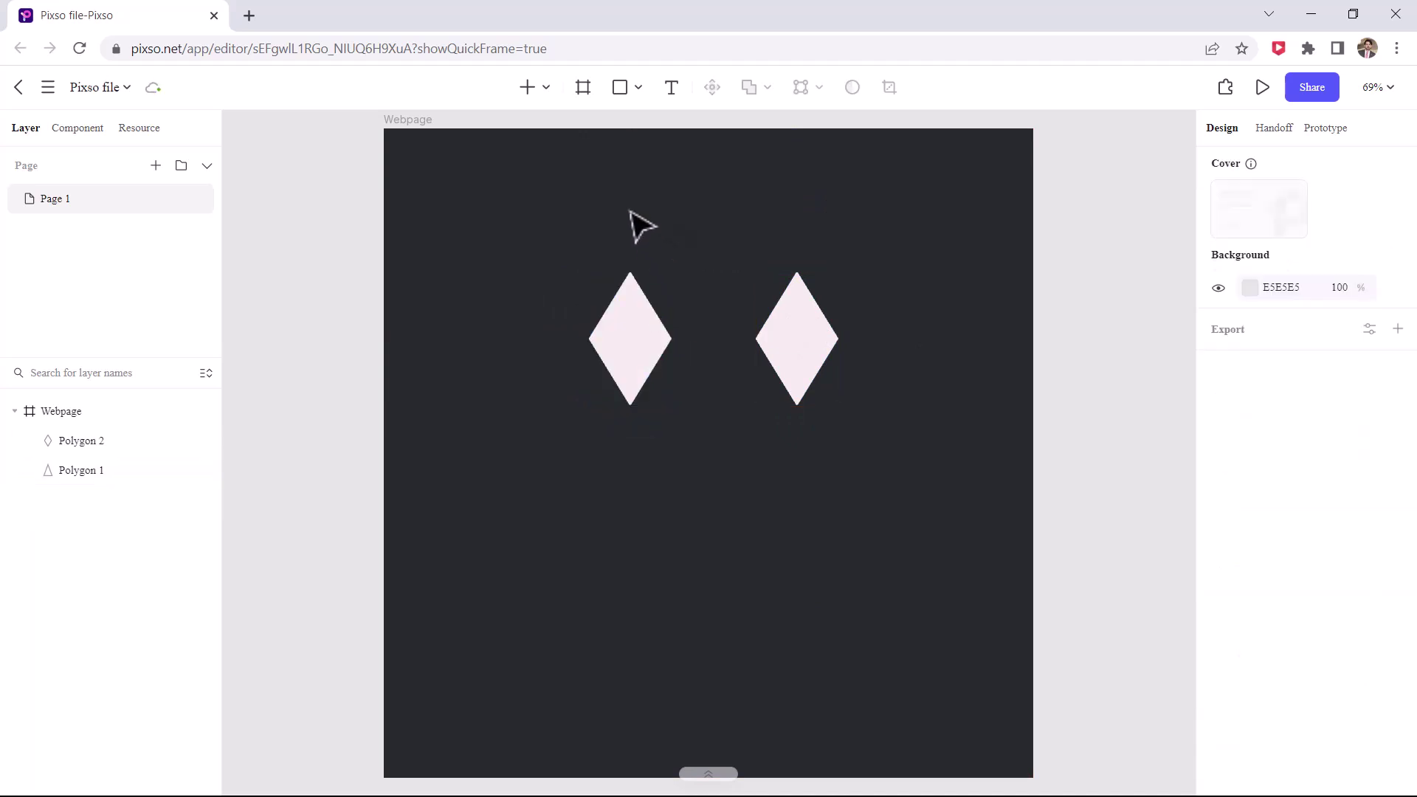
# Draw Line 1 between the diamonds' inner tips with a 2 px white FFFFFF stroke
pyautogui.click(637, 91)
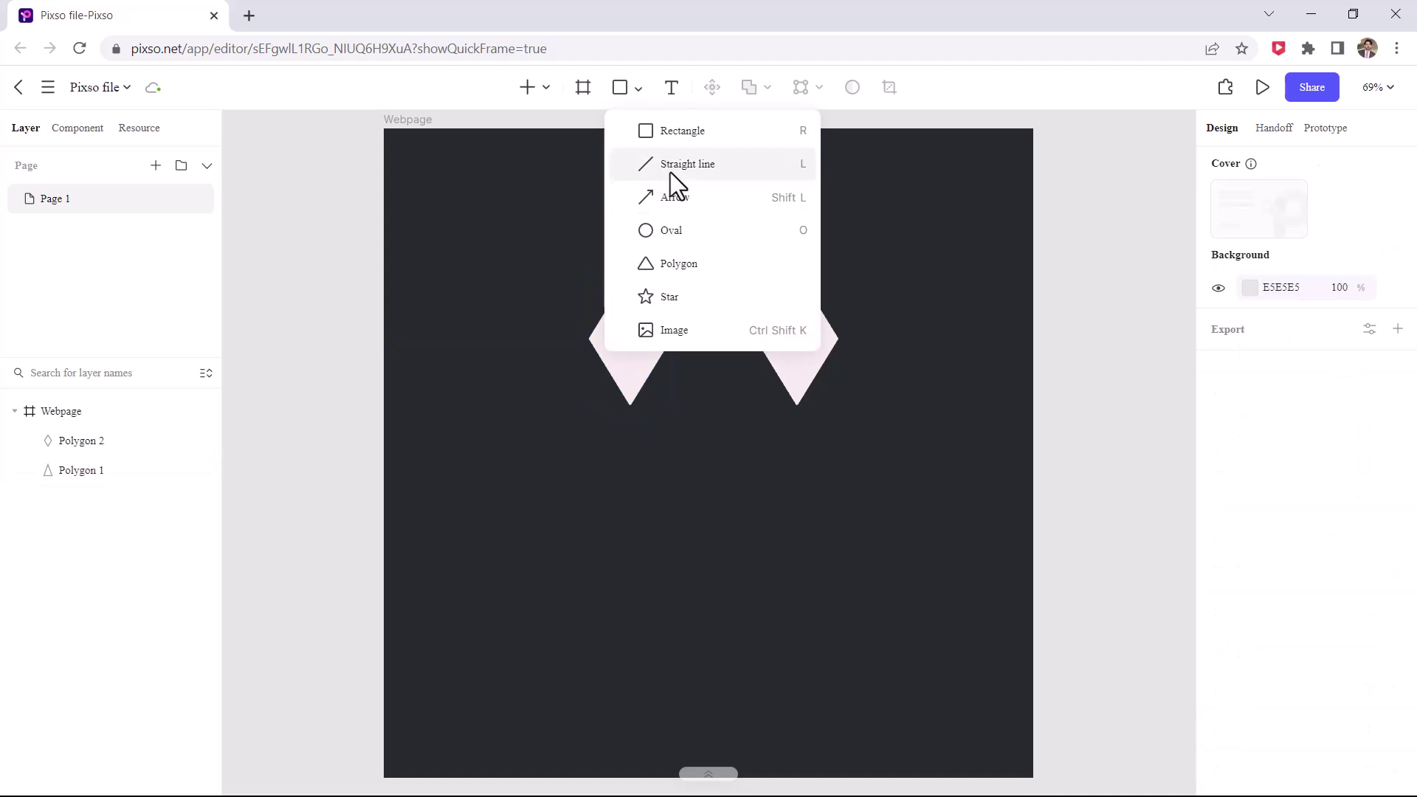
pyautogui.click(669, 166)
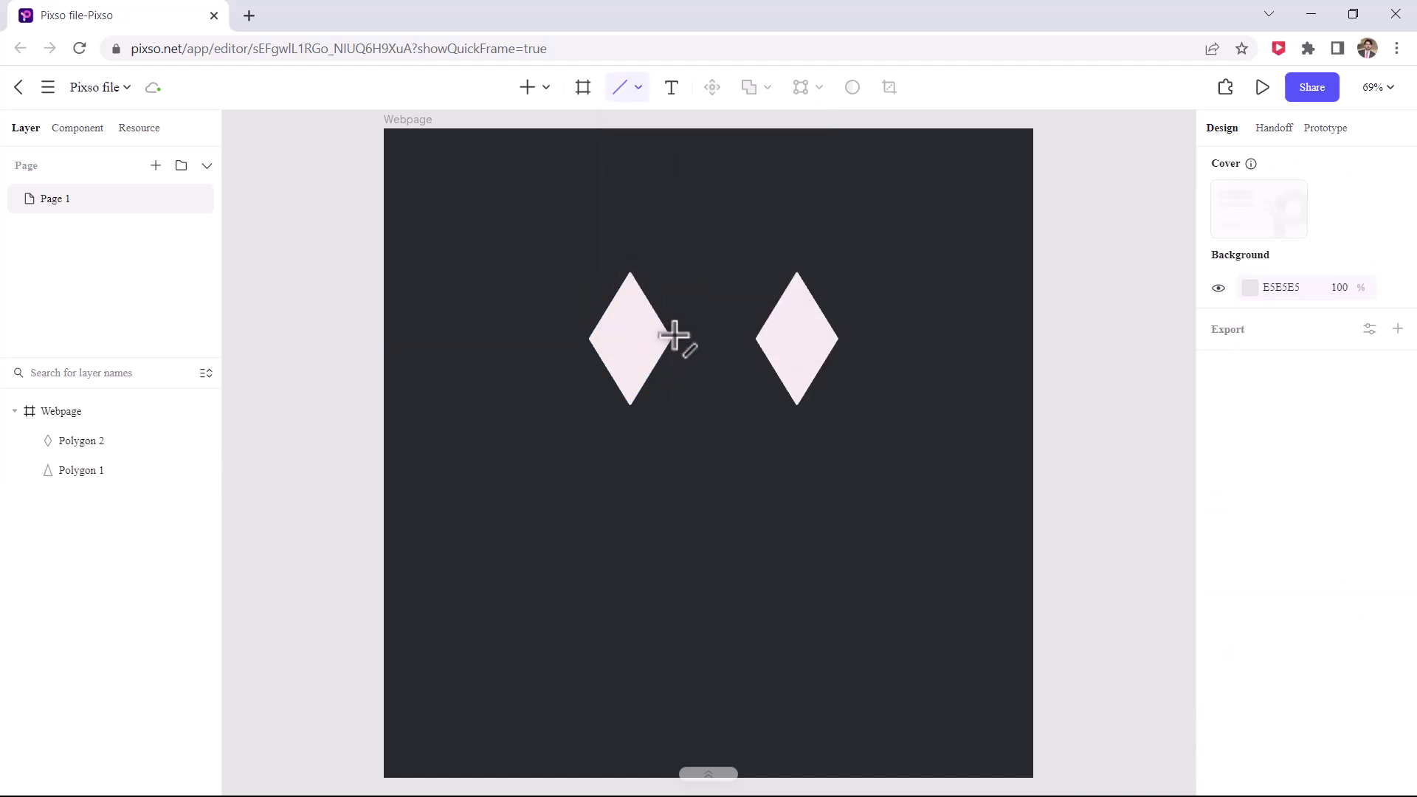
pyautogui.moveTo(671, 339); pyautogui.dragTo(755, 339)
pyautogui.click(1320, 677)
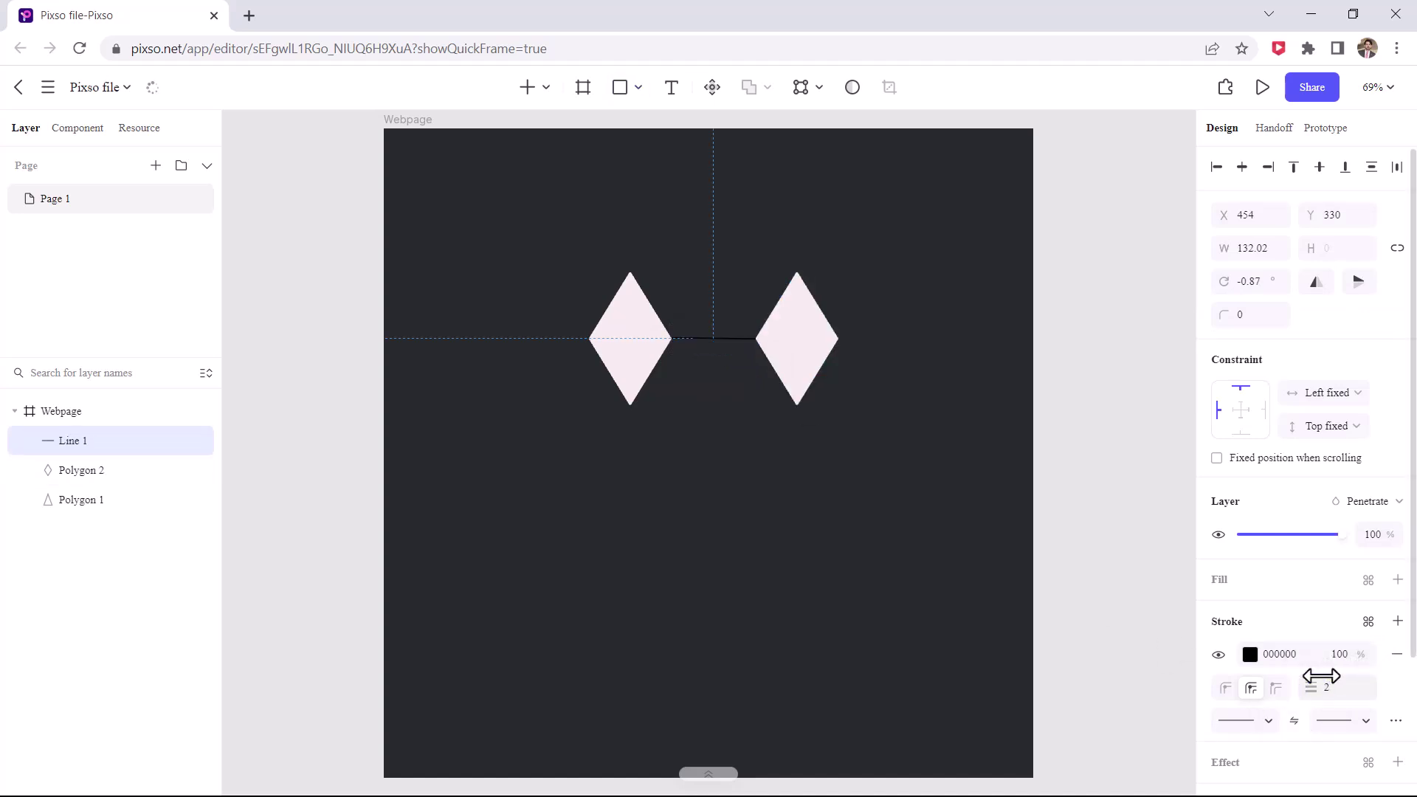
pyautogui.press('Return')
pyautogui.click(1249, 655)
pyautogui.moveTo(1029, 489); pyautogui.dragTo(994, 365)
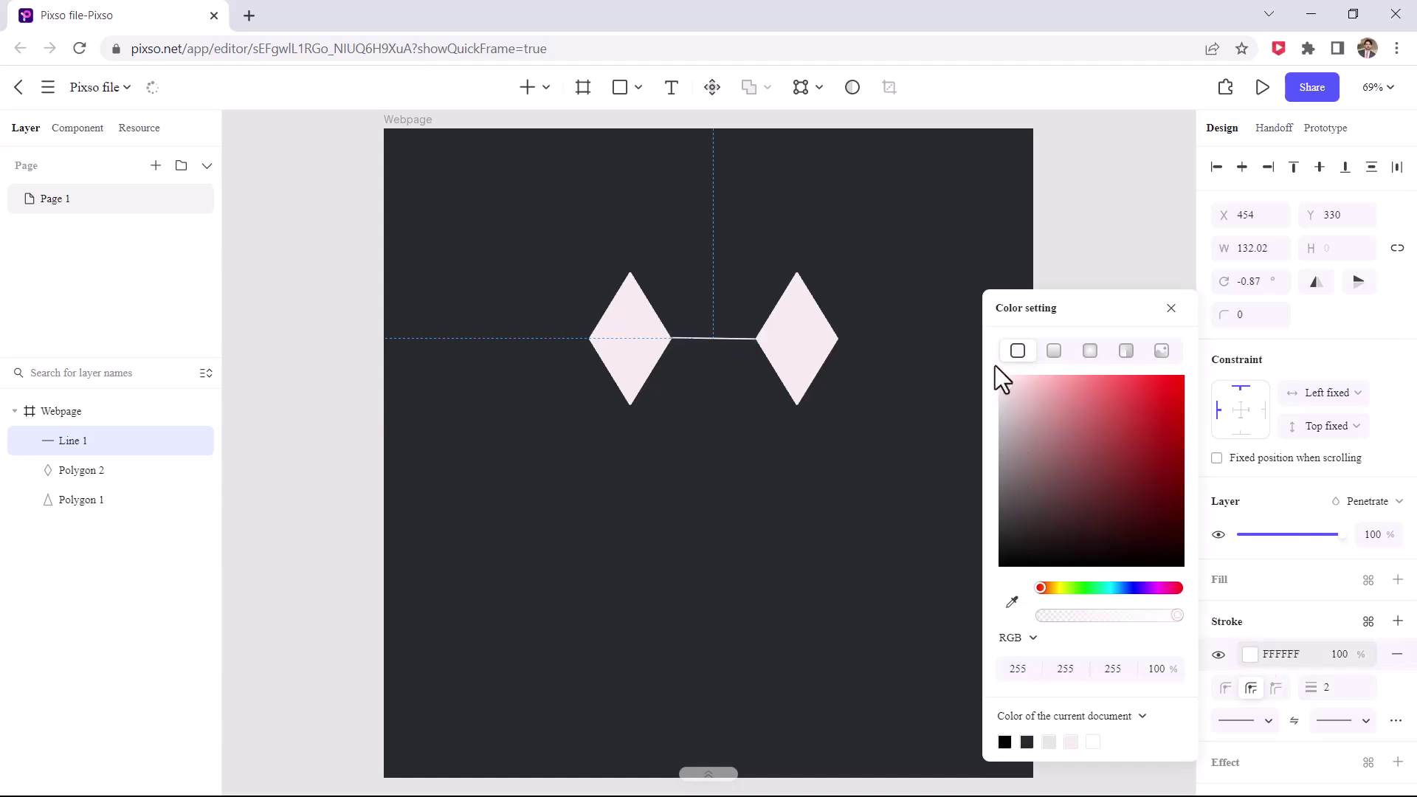
pyautogui.click(924, 332)
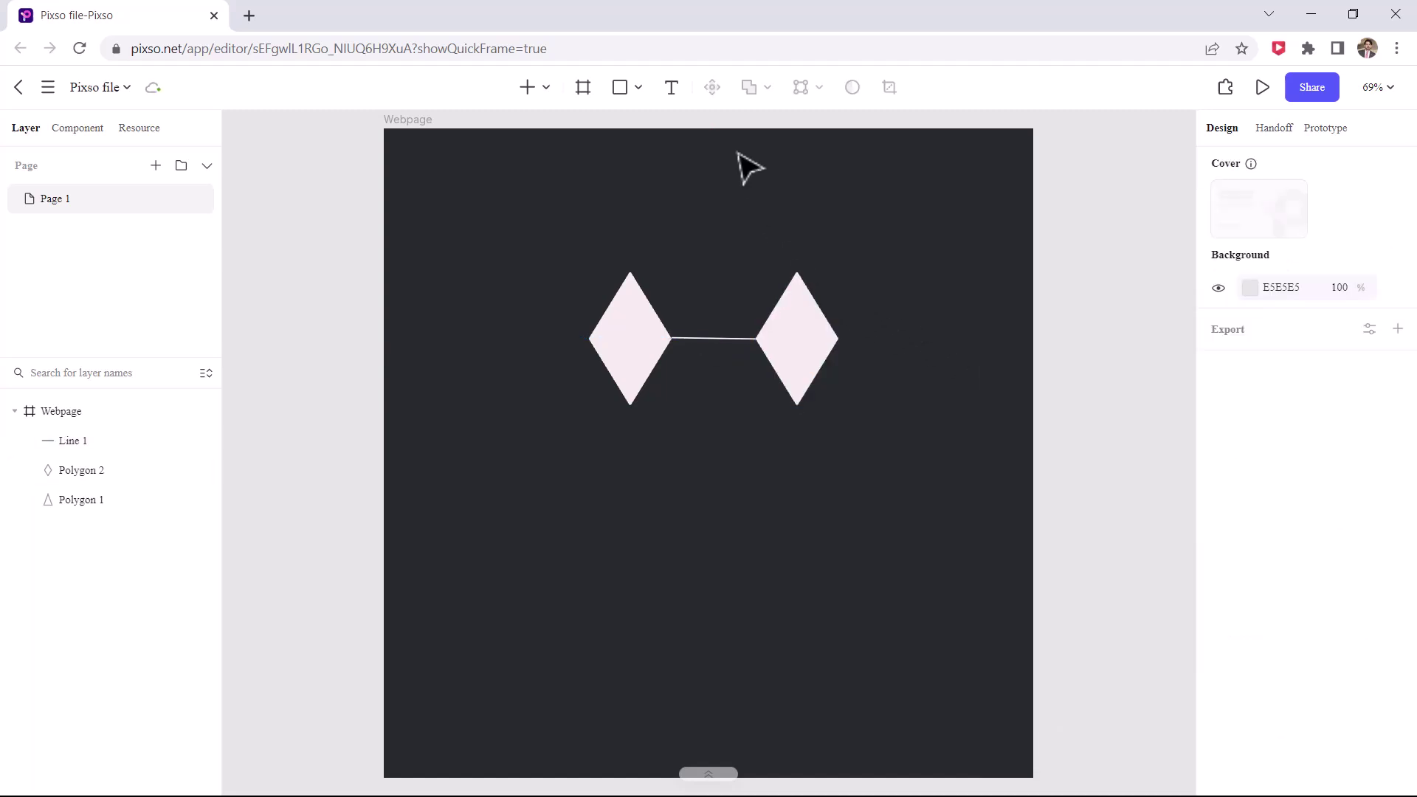
pyautogui.click(720, 339)
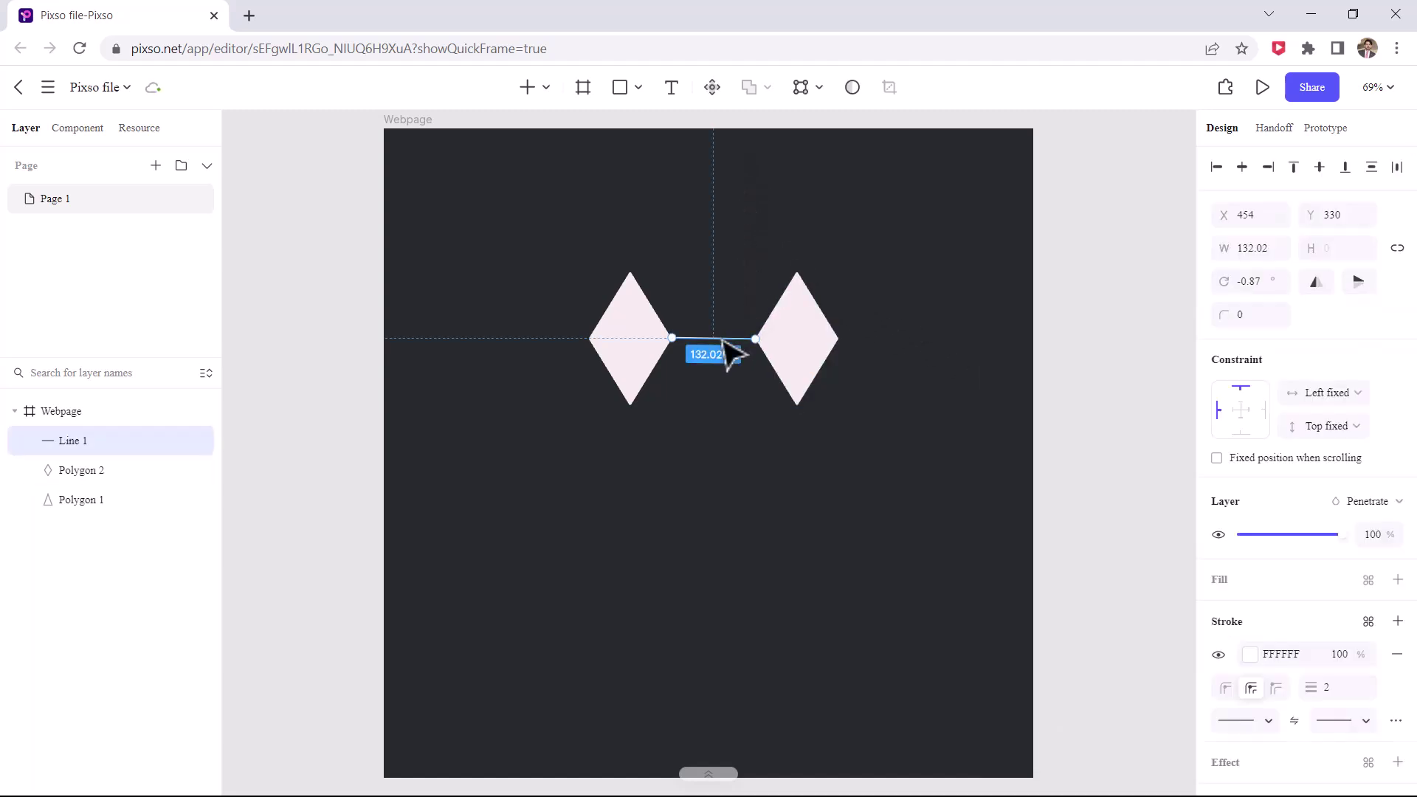
pyautogui.click(645, 299)
# Draw a white line from the left diamond's top vertex and copy it to the bottom vertex
pyautogui.click(638, 87)
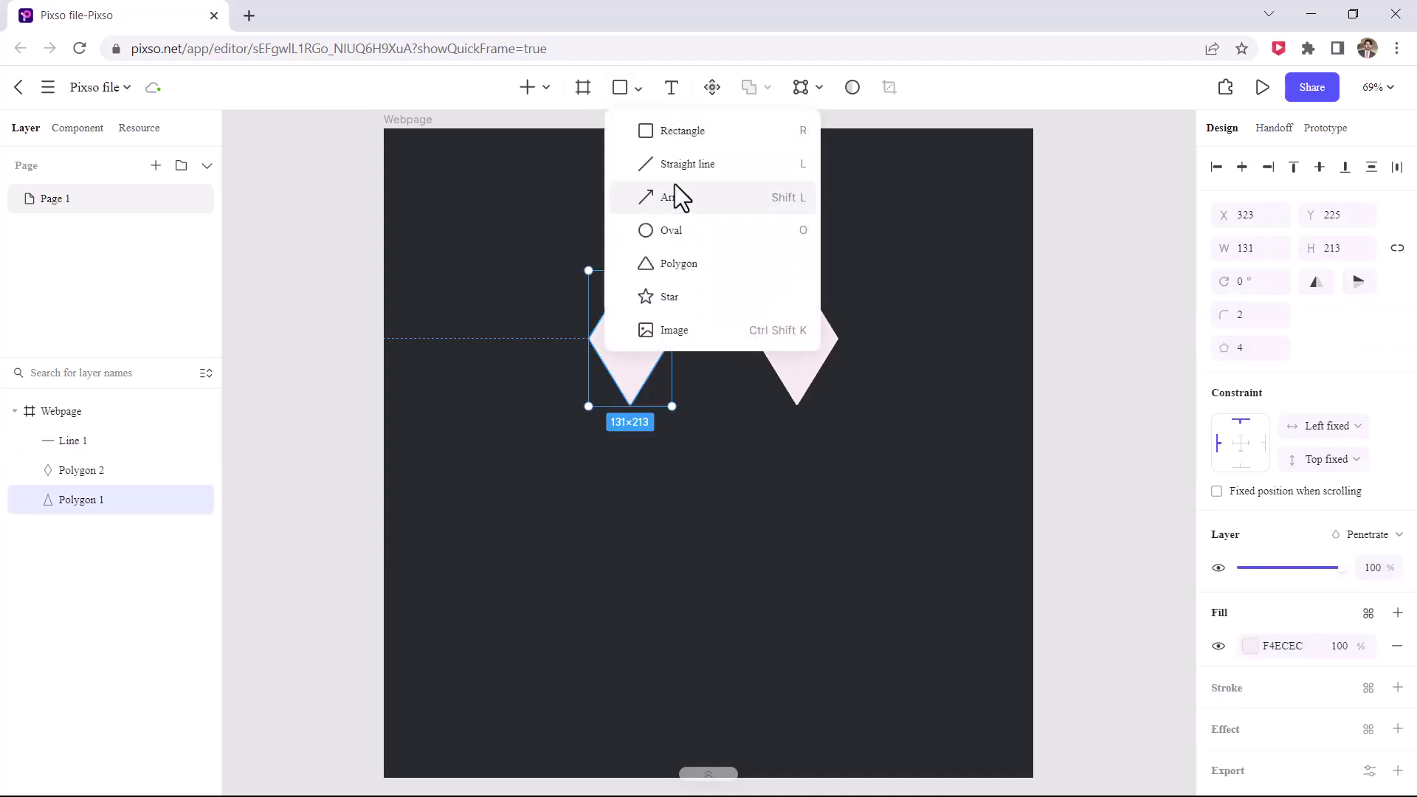
pyautogui.click(676, 173)
pyautogui.moveTo(631, 273)
pyautogui.mouseDown()
pyautogui.moveTo(688, 272)
pyautogui.moveTo(676, 388)
pyautogui.moveTo(711, 375)
pyautogui.moveTo(691, 405)
pyautogui.moveTo(790, 407)
pyautogui.moveTo(781, 283)
pyautogui.mouseUp()
pyautogui.click(1249, 653)
pyautogui.click(1001, 381)
pyautogui.click(689, 279)
pyautogui.click(712, 374)
pyautogui.doubleClick(769, 406)
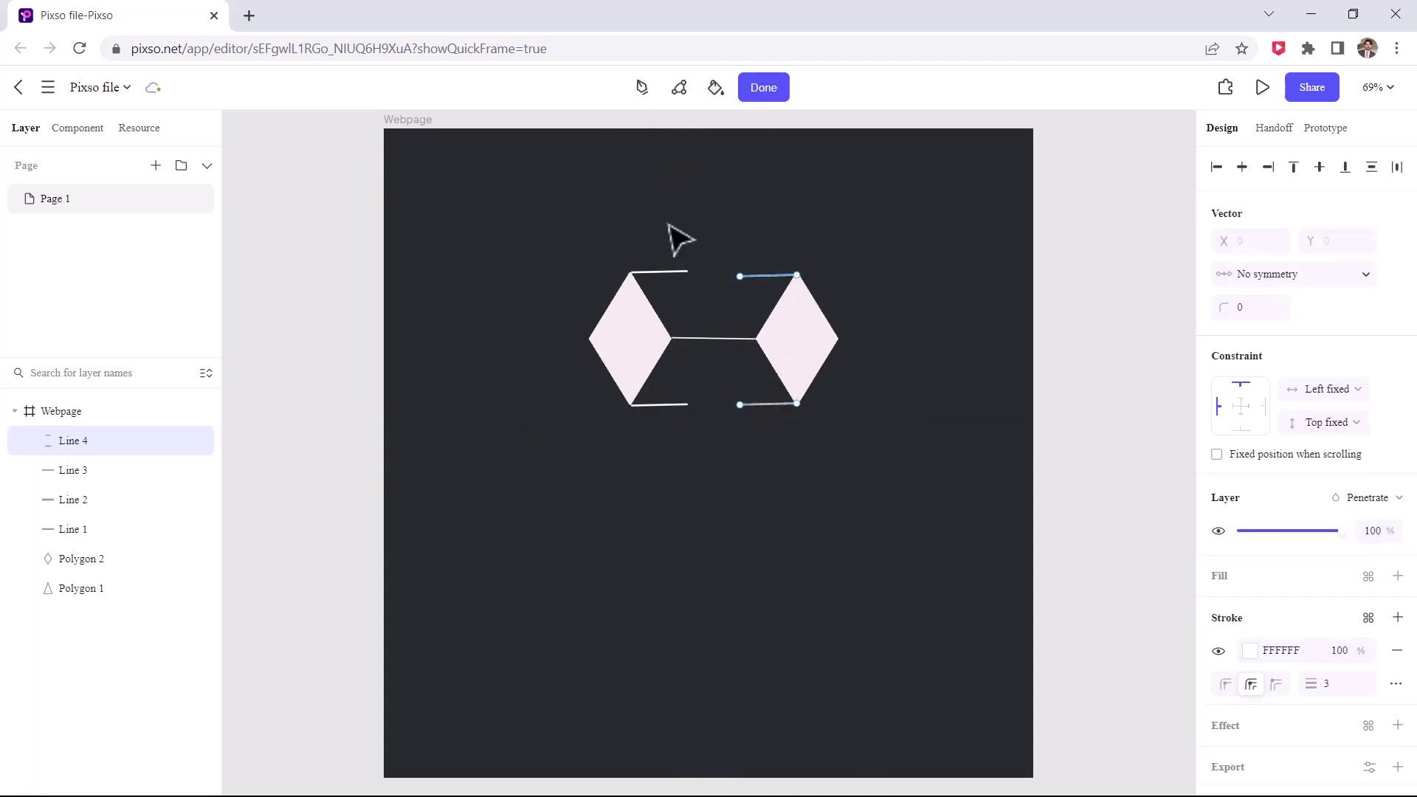
pyautogui.click(763, 81)
pyautogui.click(816, 214)
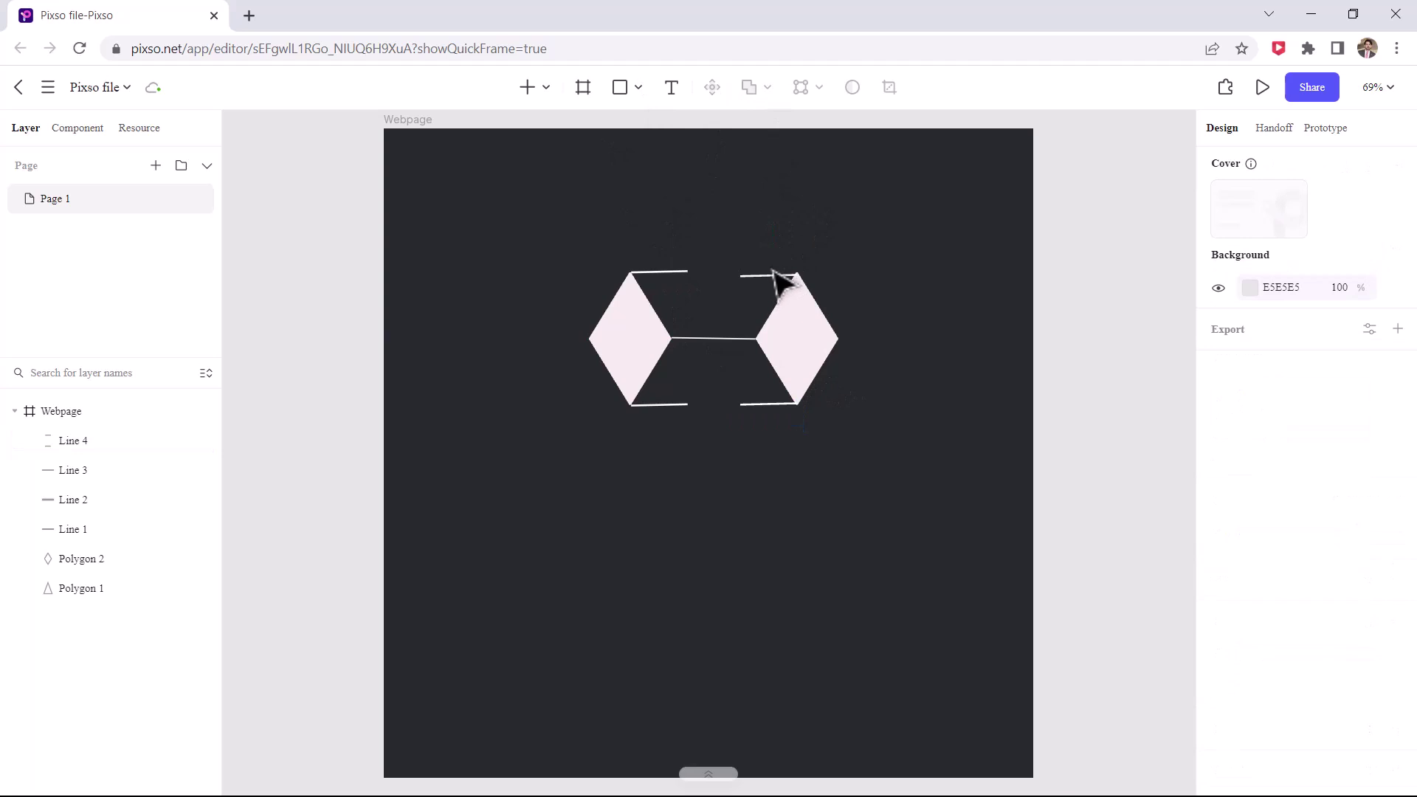
# Draw a white 3 px diagonal, Line 5, down from the top-left line's end
pyautogui.click(638, 87)
pyautogui.click(655, 164)
pyautogui.moveTo(687, 270); pyautogui.dragTo(730, 339)
pyautogui.click(1250, 654)
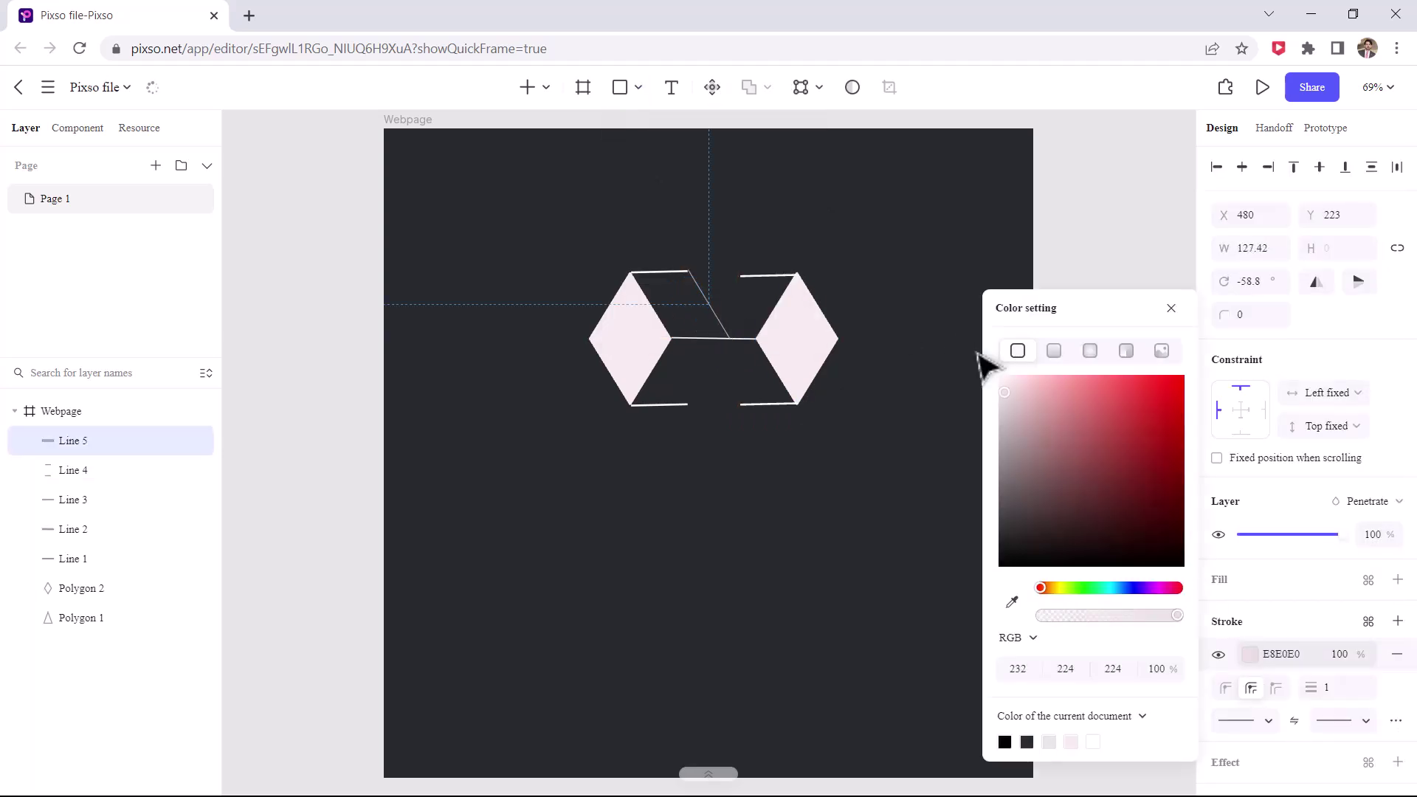
pyautogui.click(1093, 742)
pyautogui.write('3')
pyautogui.press('Return')
pyautogui.click(734, 326)
pyautogui.click(727, 325)
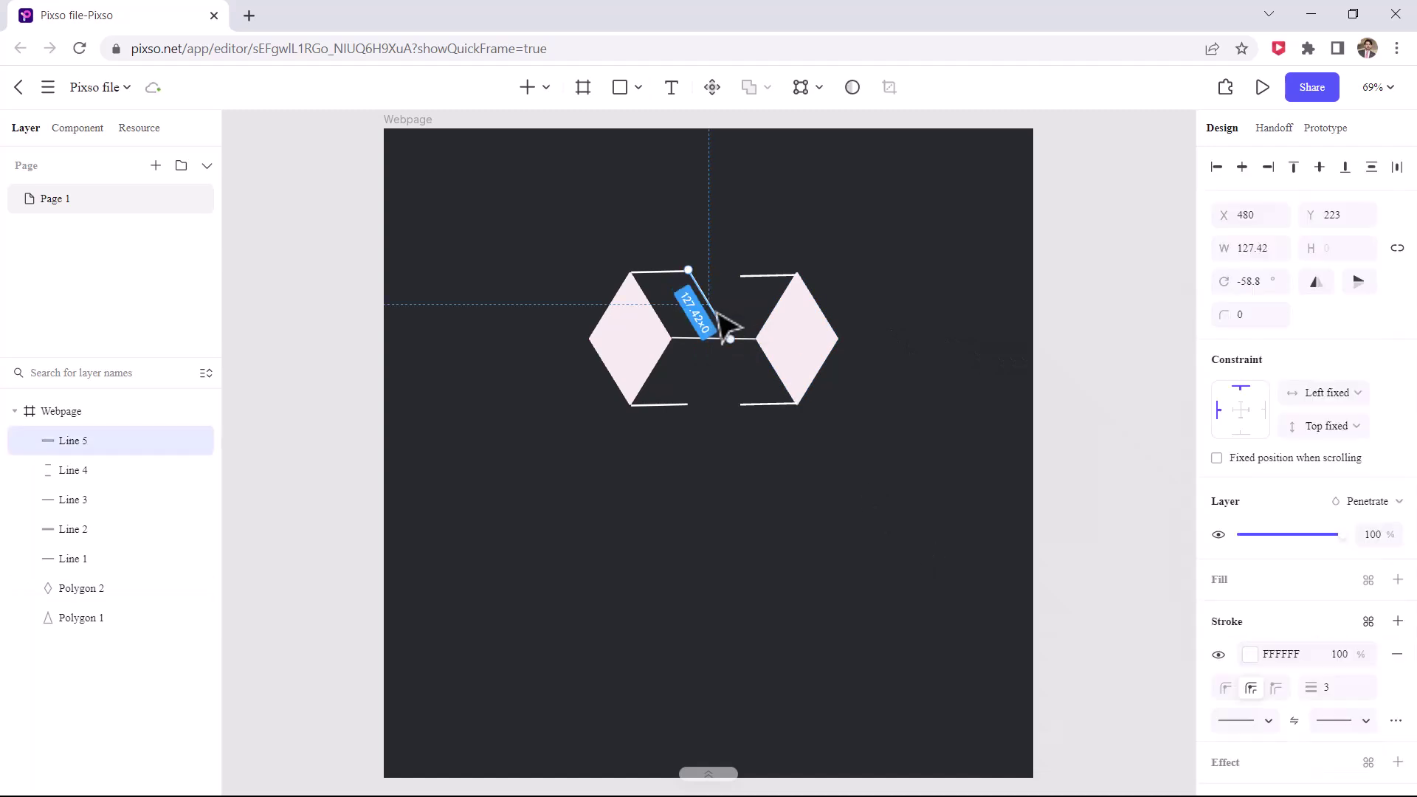
# Draw a 3 px diagonal from Line 5's end toward the lower left, snapped to the junction
pyautogui.press('l')
pyautogui.moveTo(727, 334); pyautogui.dragTo(683, 400)
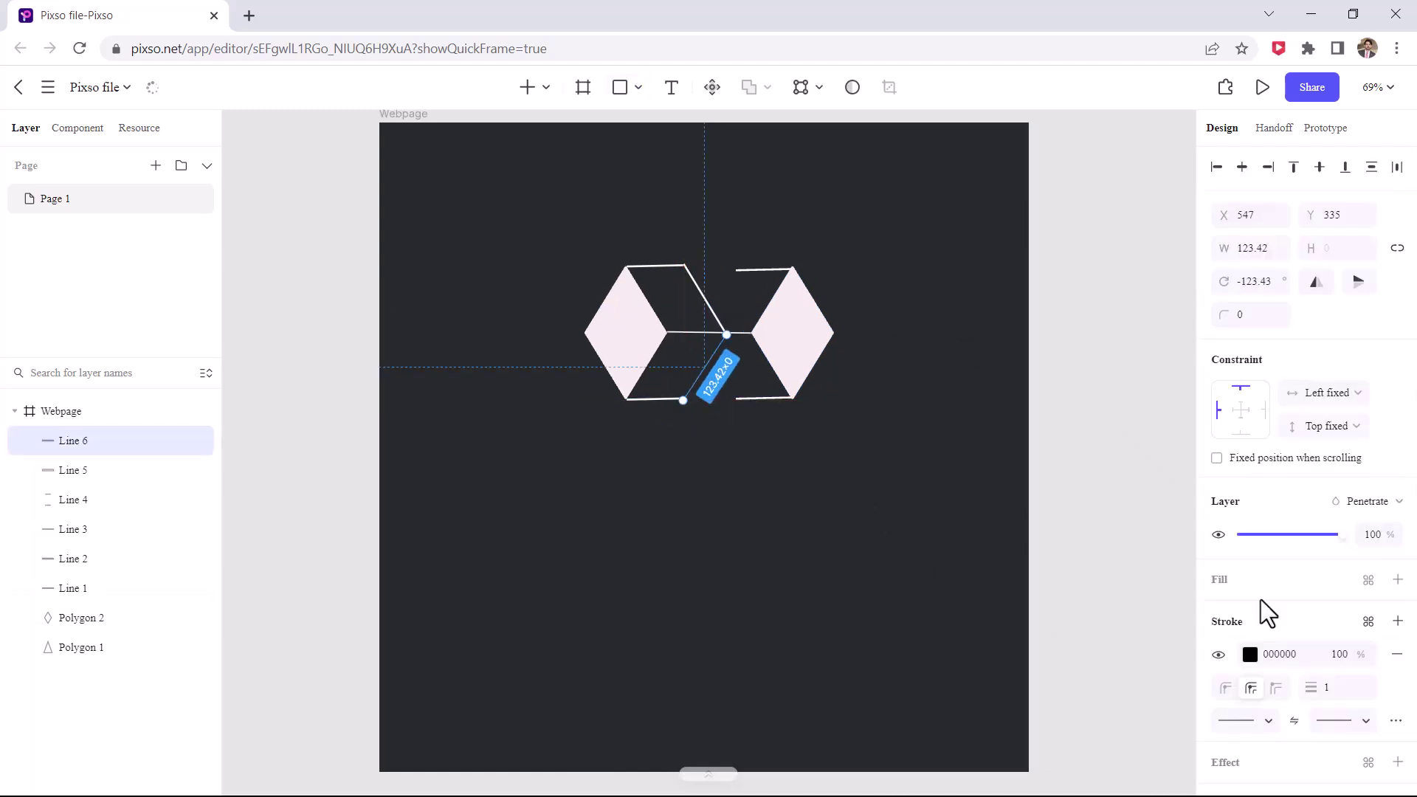
pyautogui.click(1250, 654)
pyautogui.click(1309, 688)
pyautogui.write('3')
pyautogui.press('Return')
pyautogui.click(898, 546)
pyautogui.click(724, 332)
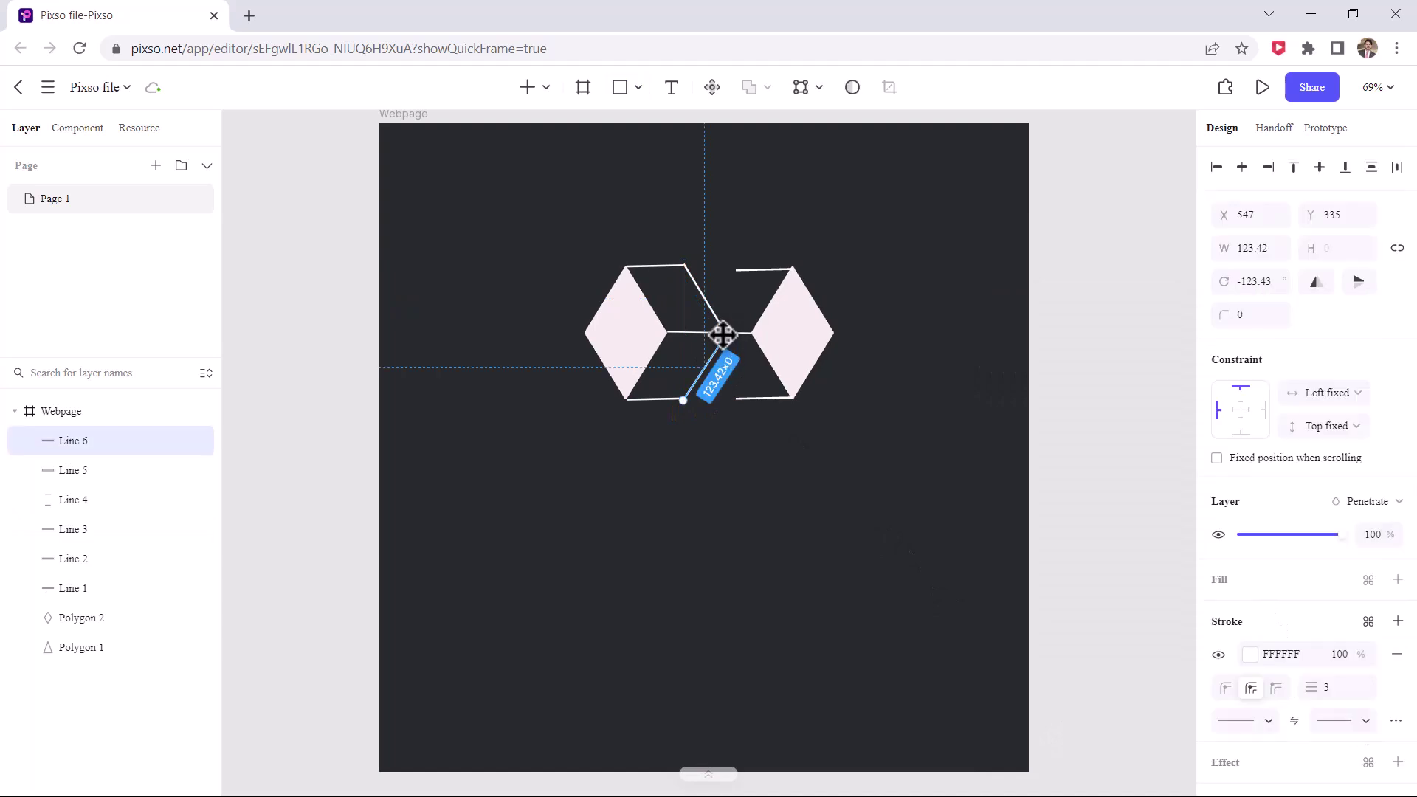
pyautogui.moveTo(725, 332); pyautogui.dragTo(725, 332)
pyautogui.click(743, 371)
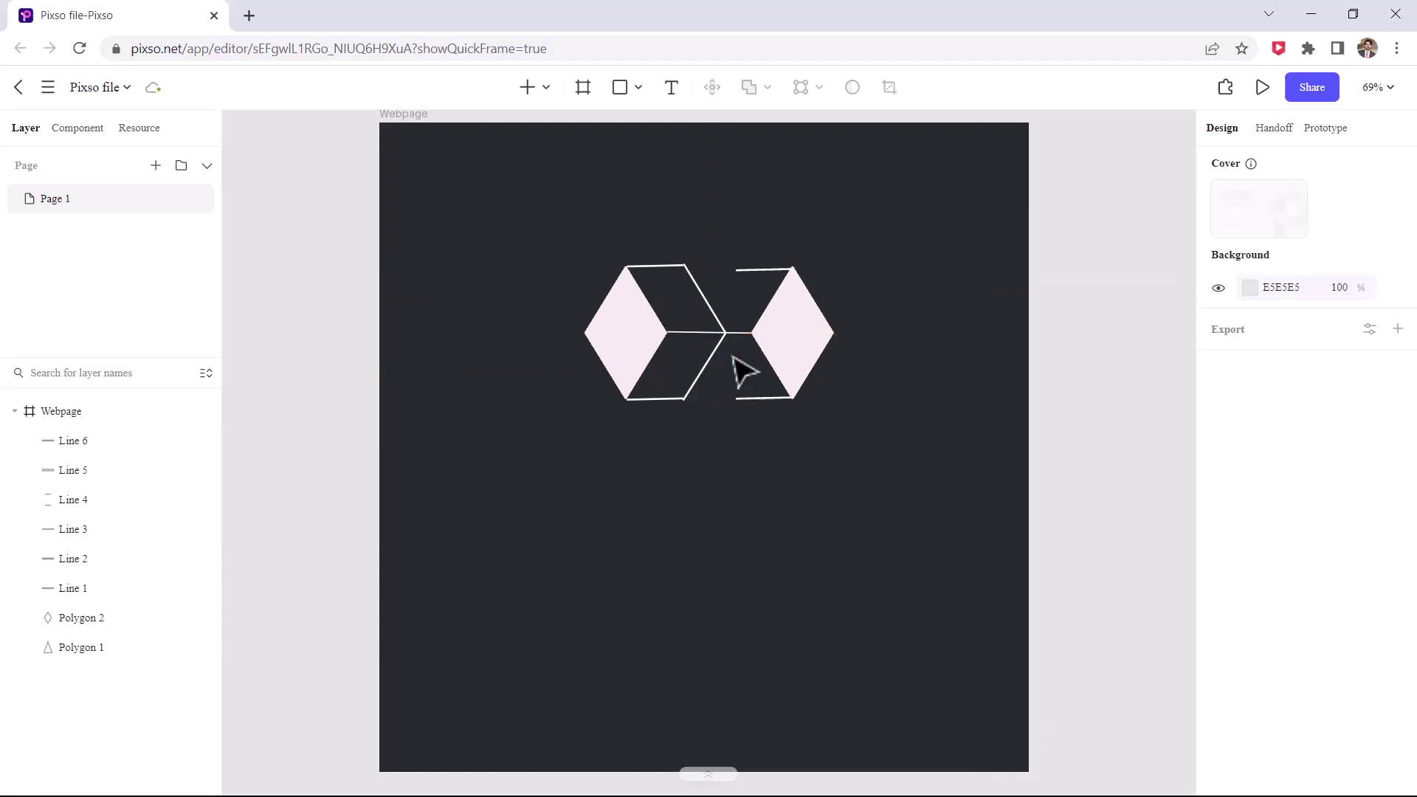
# Duplicate the lower diagonal Line 6 upward to complete the interlocking cube edges
pyautogui.click(721, 369)
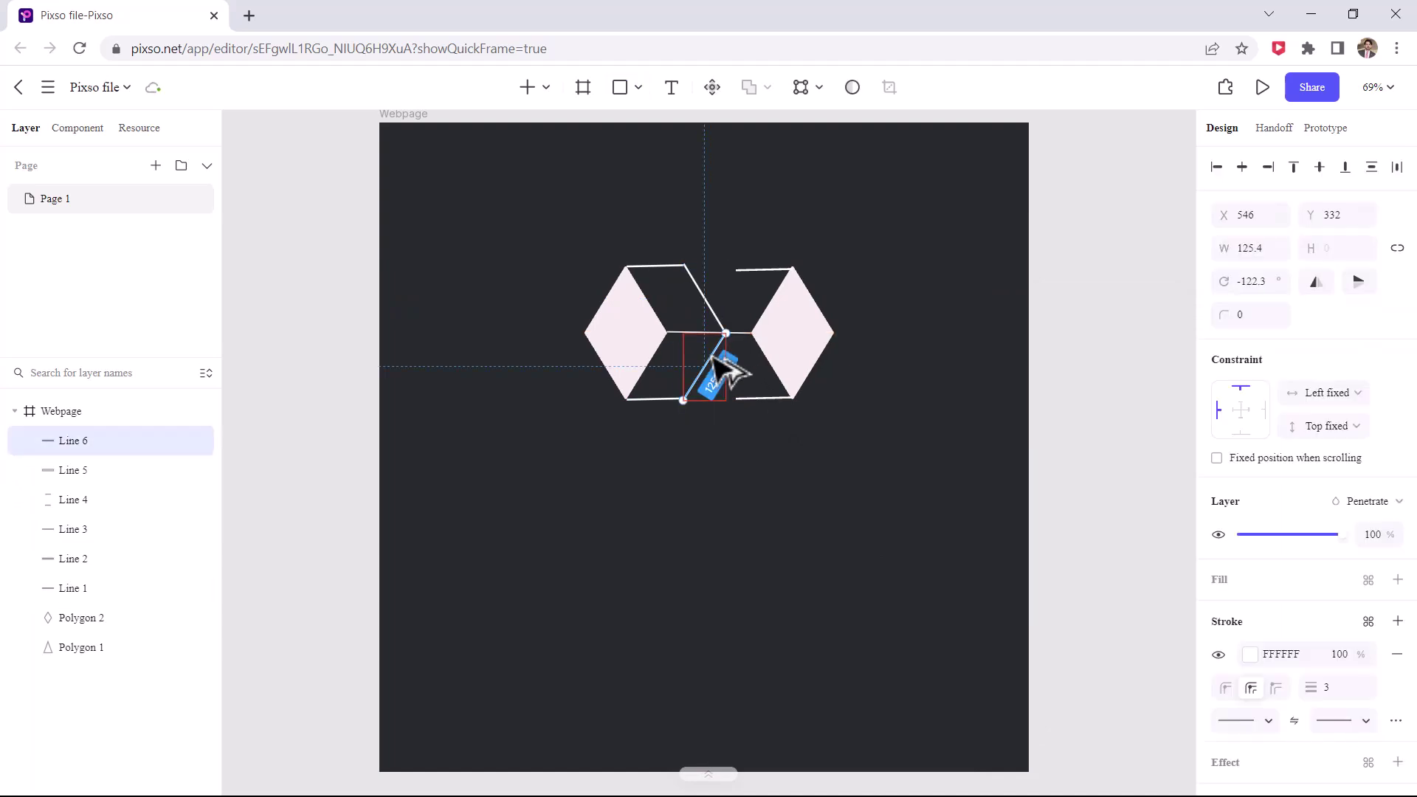
pyautogui.moveTo(714, 357)
pyautogui.mouseDown()
pyautogui.moveTo(711, 311)
pyautogui.moveTo(729, 290)
pyautogui.moveTo(709, 335)
pyautogui.moveTo(696, 330)
pyautogui.moveTo(706, 303)
pyautogui.moveTo(720, 374)
pyautogui.mouseUp()
pyautogui.click(829, 272)
pyautogui.click(826, 502)
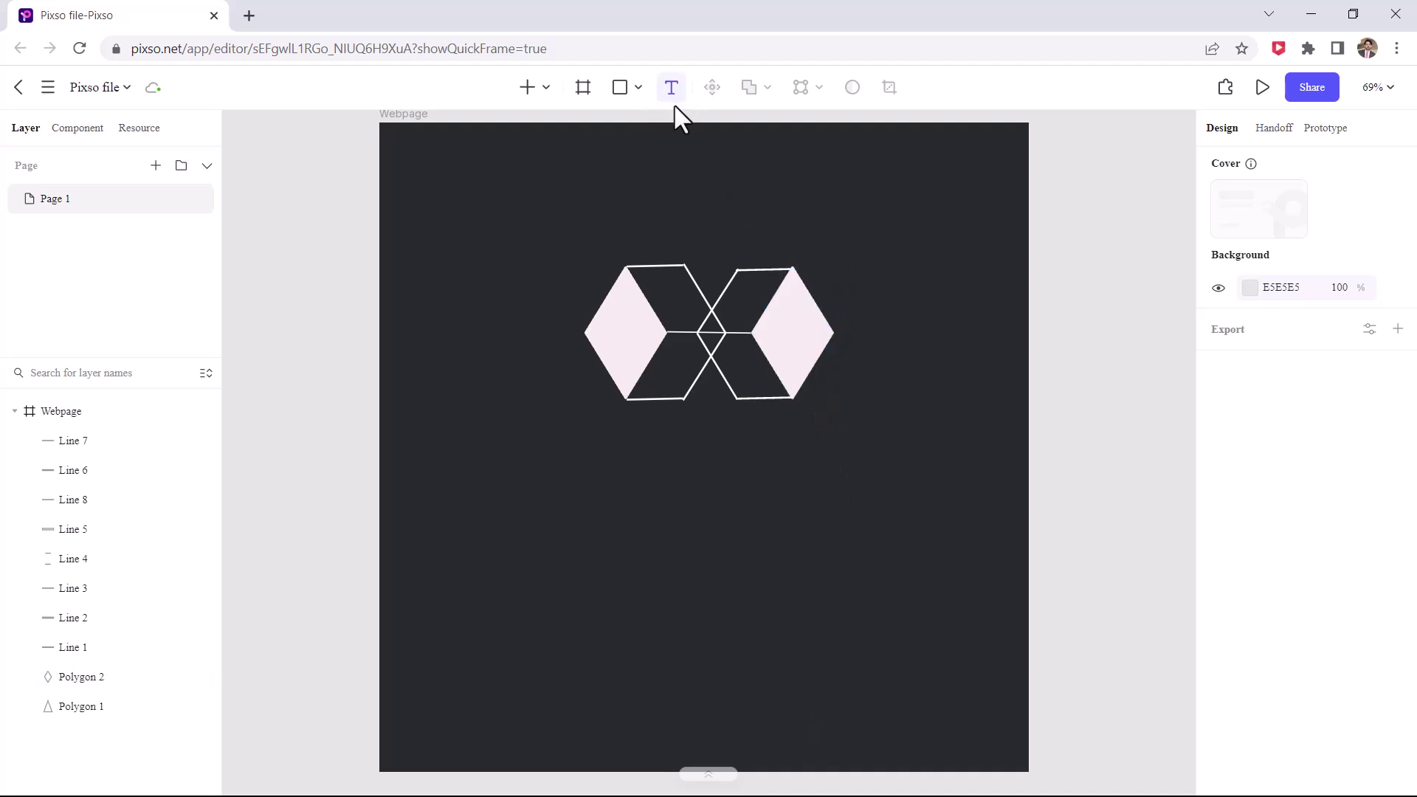
# Open the IconPark plugin and scroll through its icon library
pyautogui.click(1228, 91)
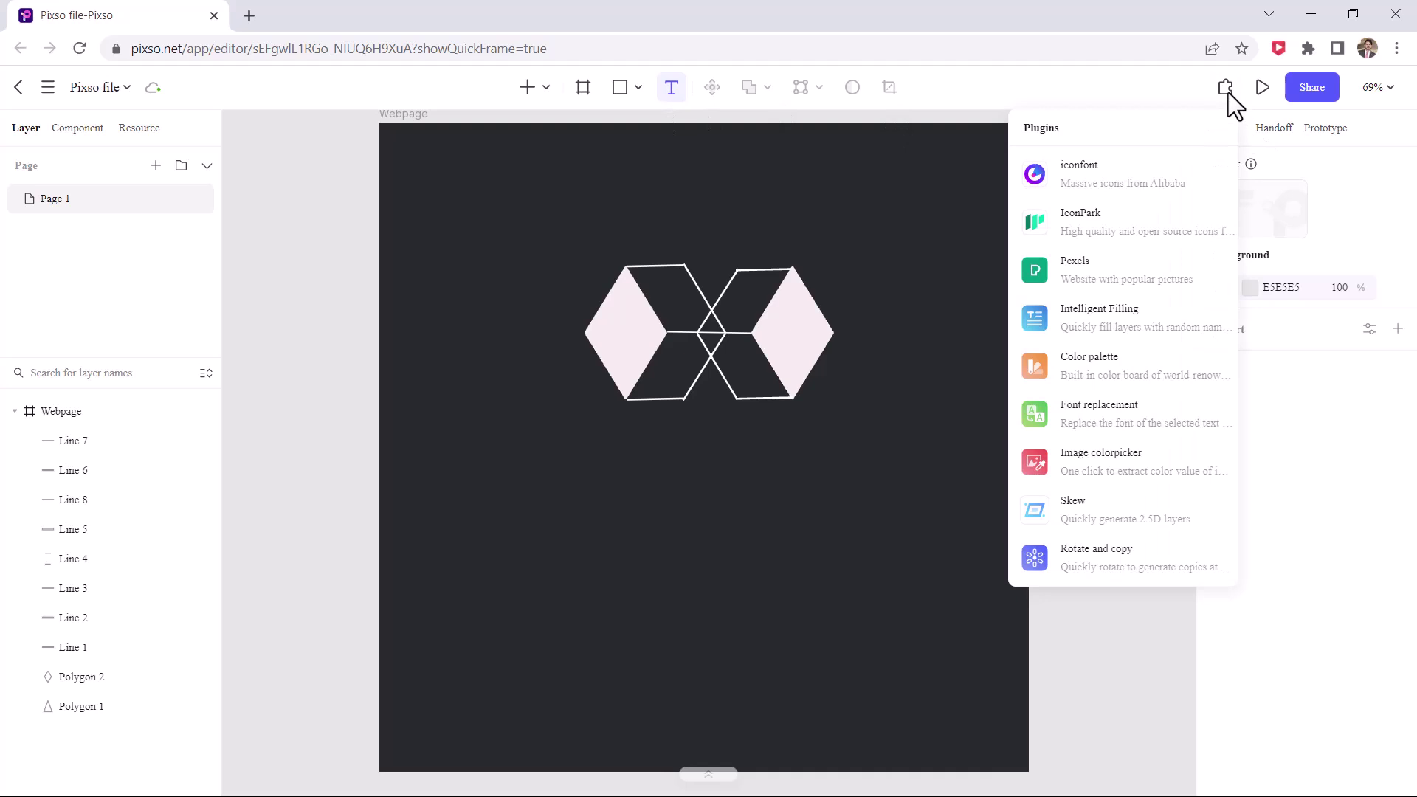
pyautogui.click(1125, 228)
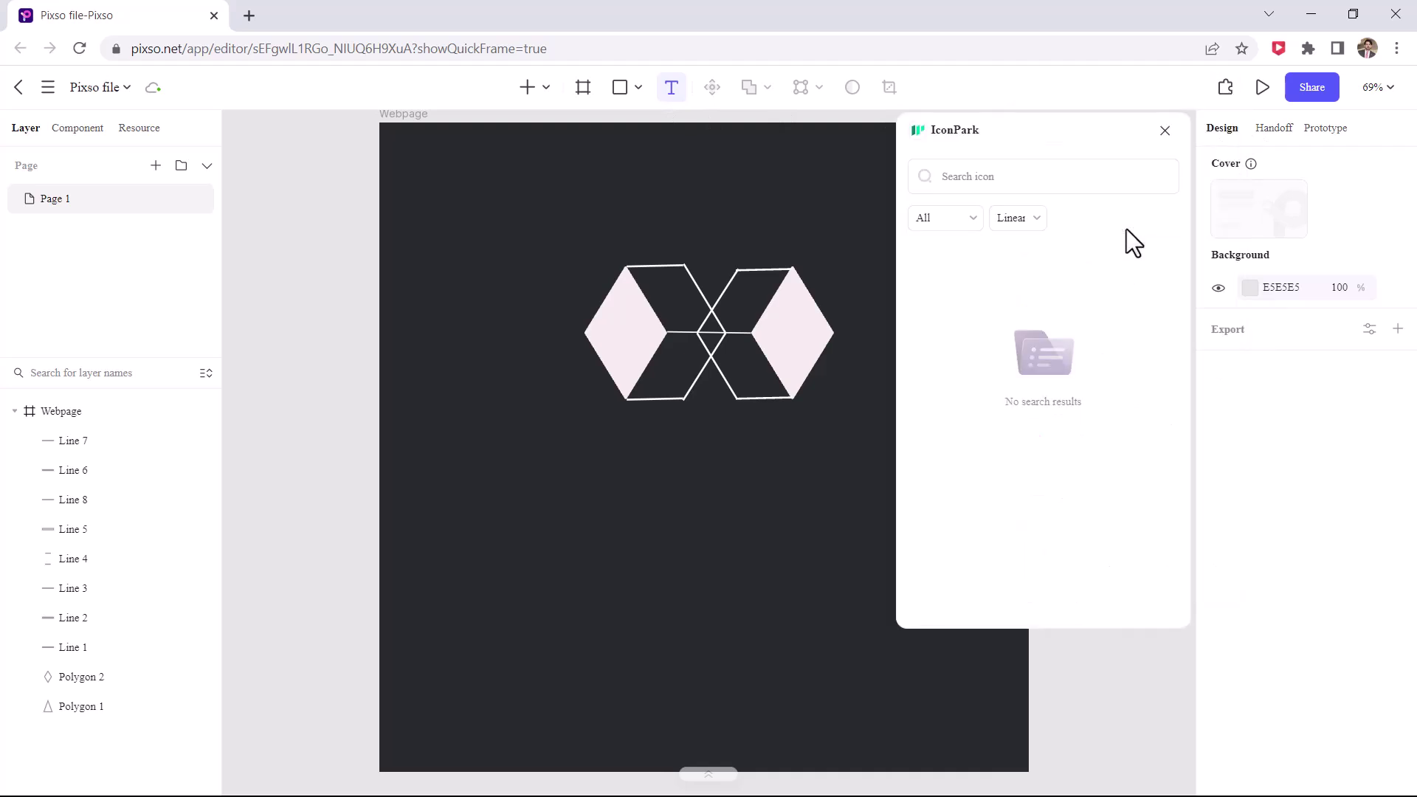
pyautogui.click(848, 246)
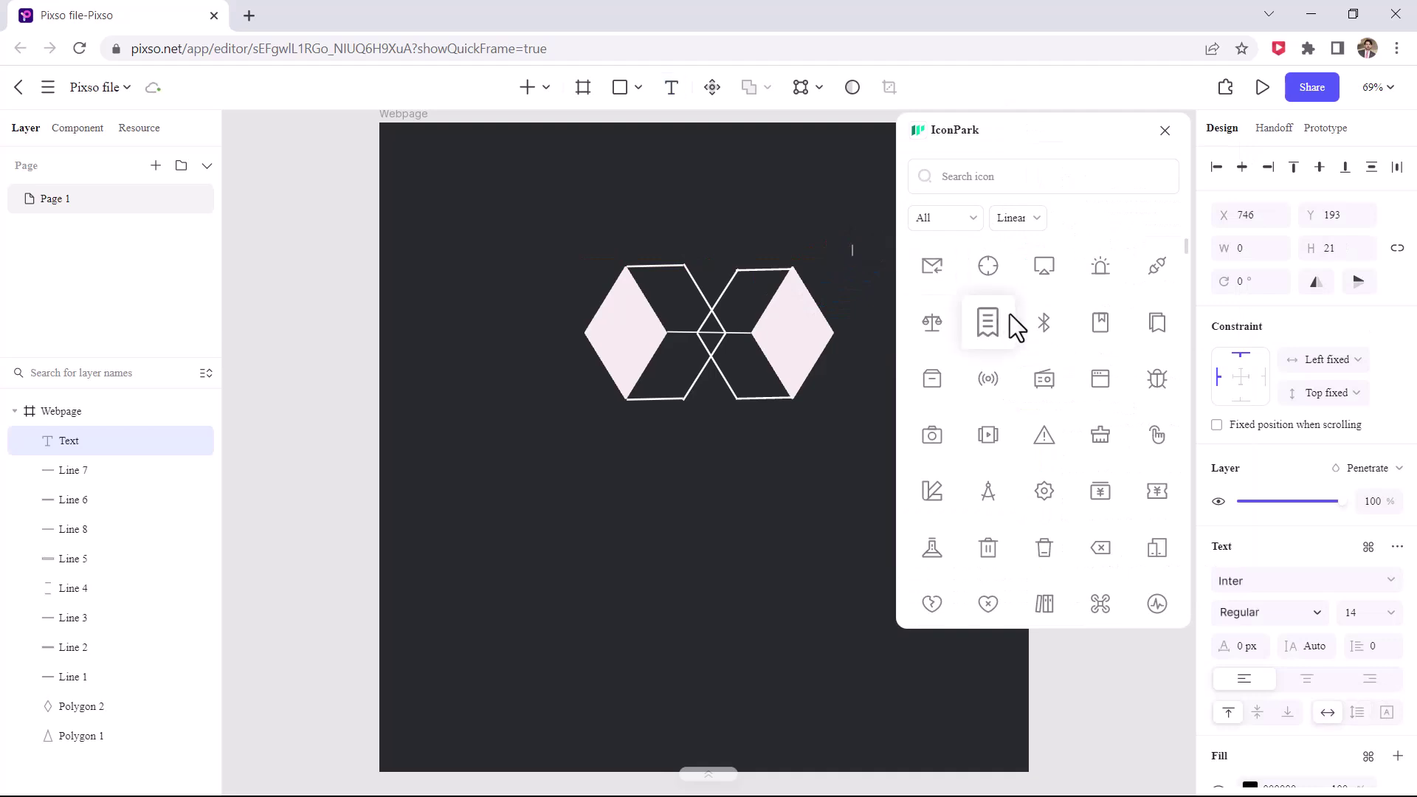
pyautogui.scroll(-4, 1085, 322)
pyautogui.scroll(-4, 1076, 321)
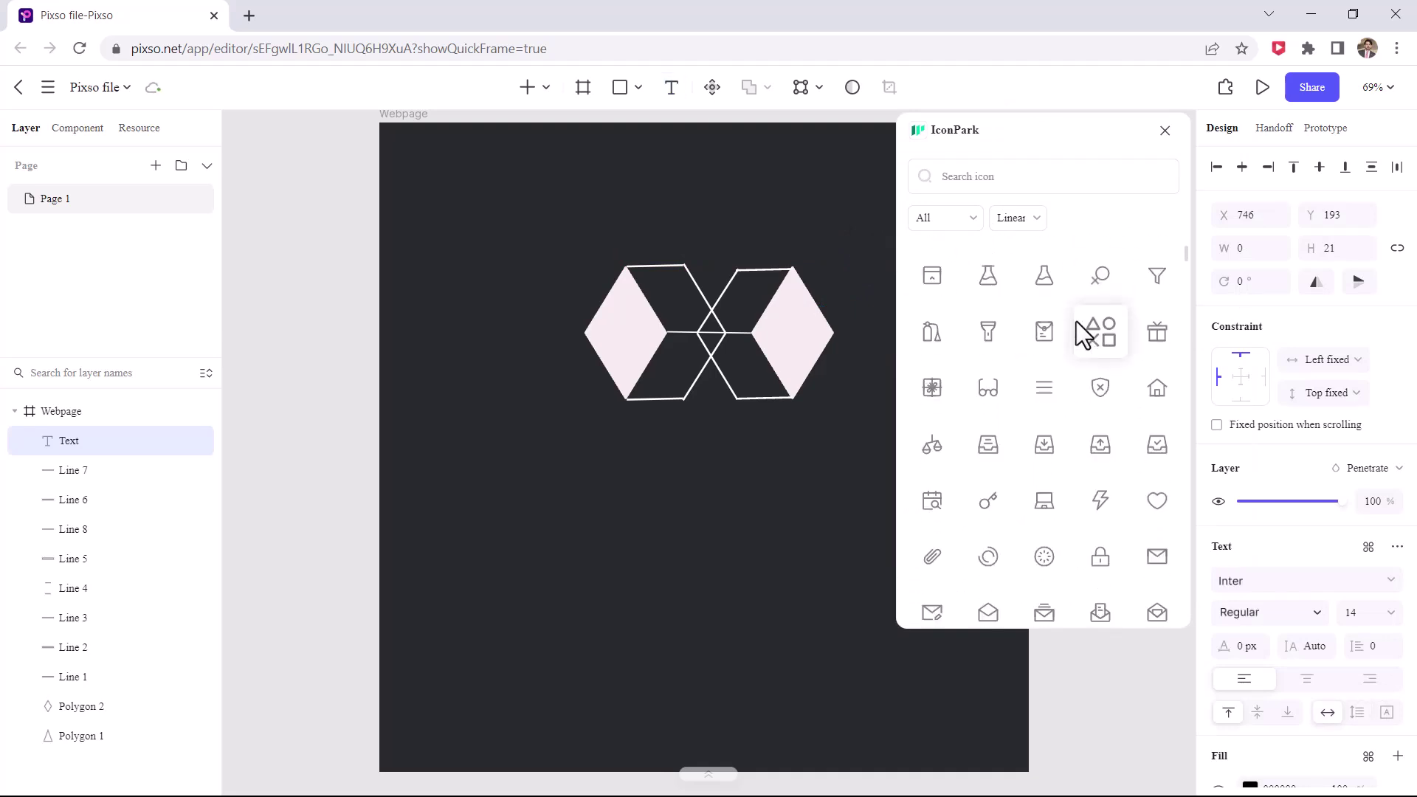
pyautogui.scroll(-6, 1120, 447)
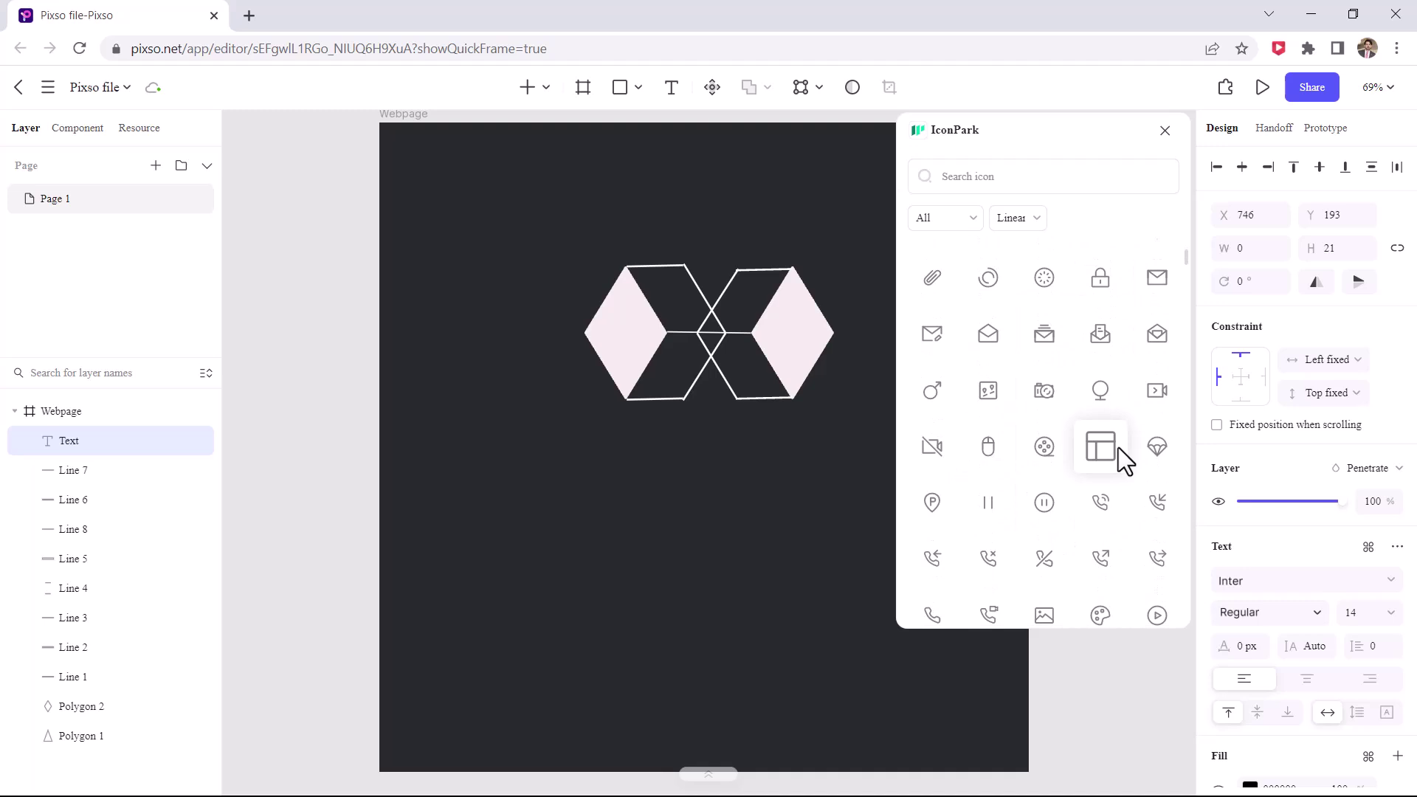
# Discard the stray empty text layer, close IconPark and bring up the Plugins list again
pyautogui.click(794, 522)
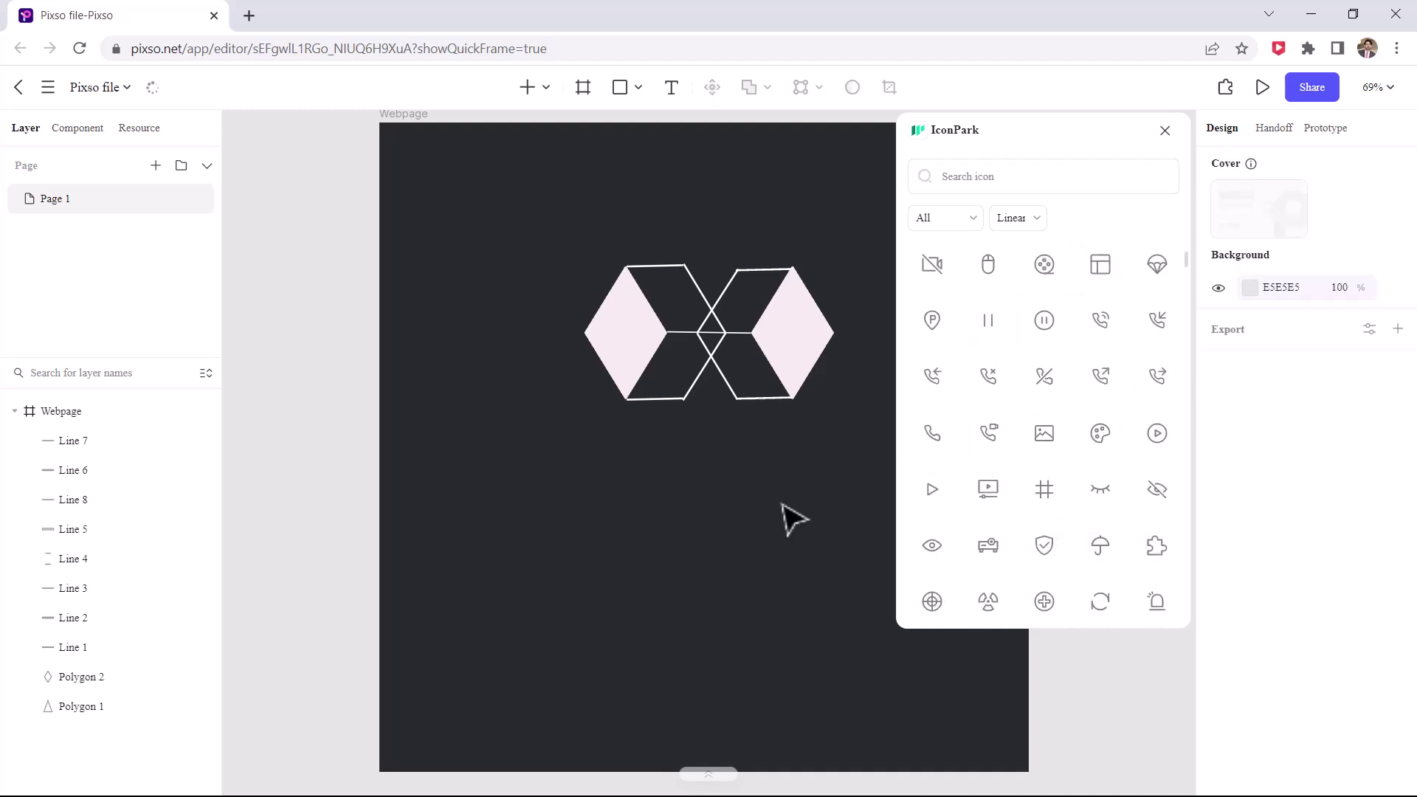
pyautogui.click(1164, 130)
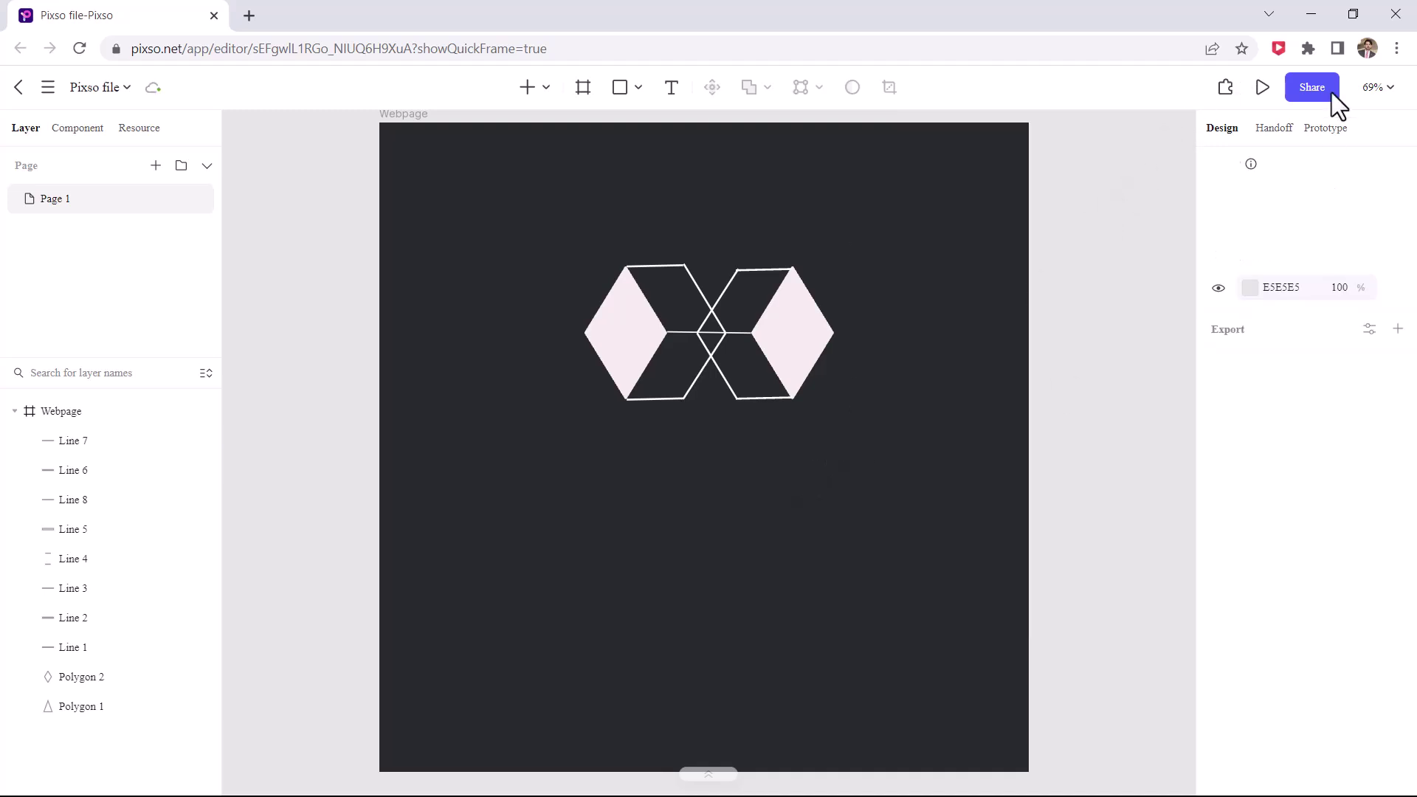
pyautogui.click(1224, 87)
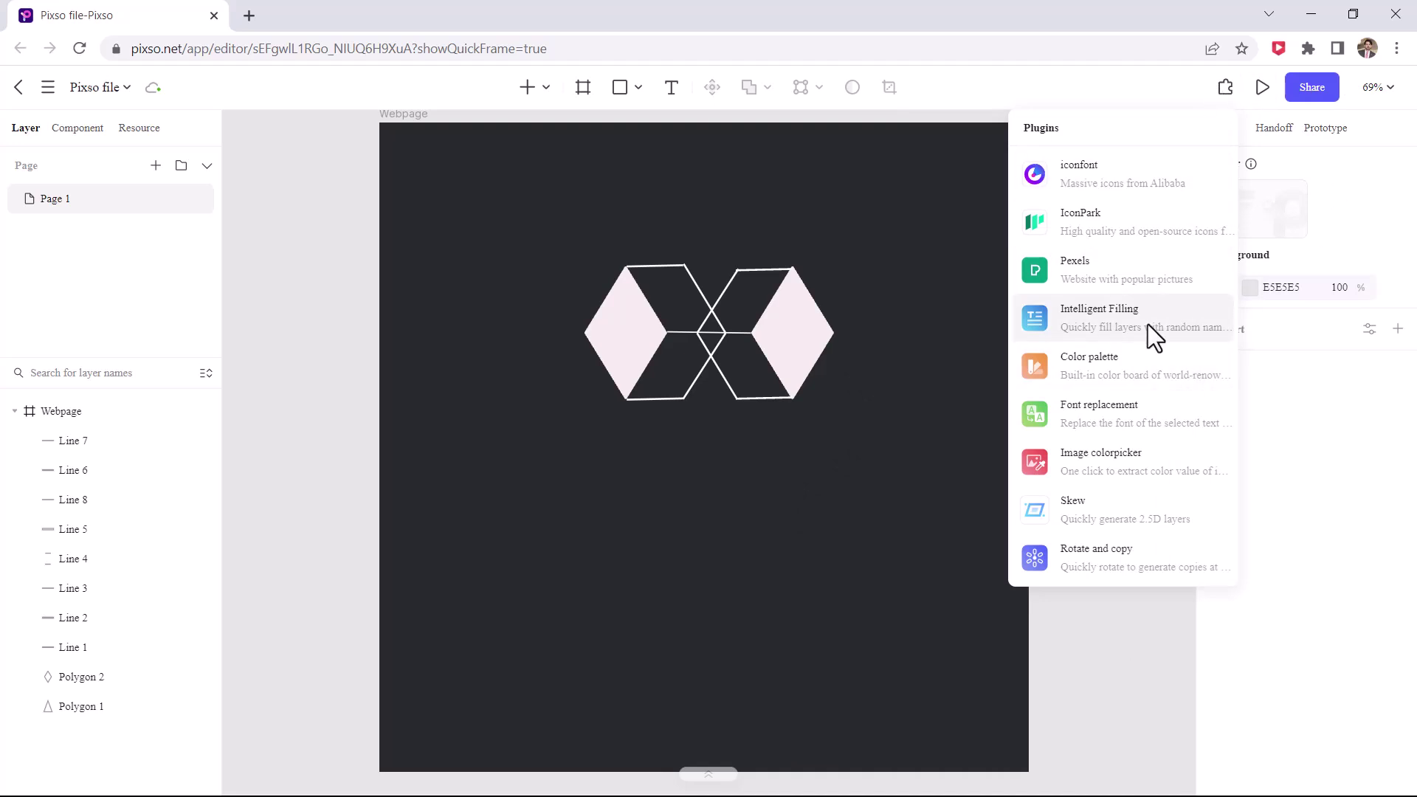
# Select the whole logo and launch the Color palette plugin
pyautogui.moveTo(932, 219); pyautogui.dragTo(727, 390)
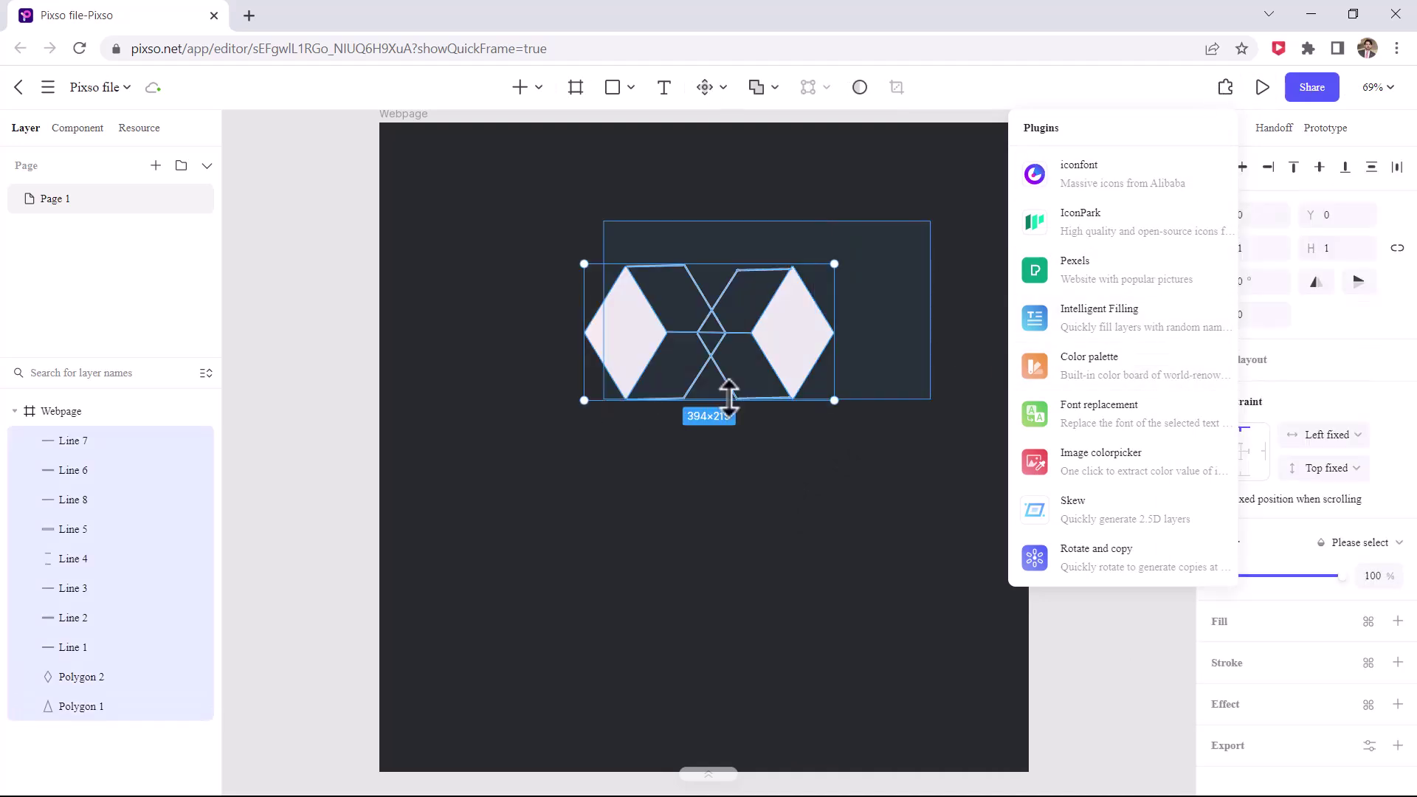
pyautogui.click(1228, 90)
pyautogui.click(1234, 97)
pyautogui.click(1116, 360)
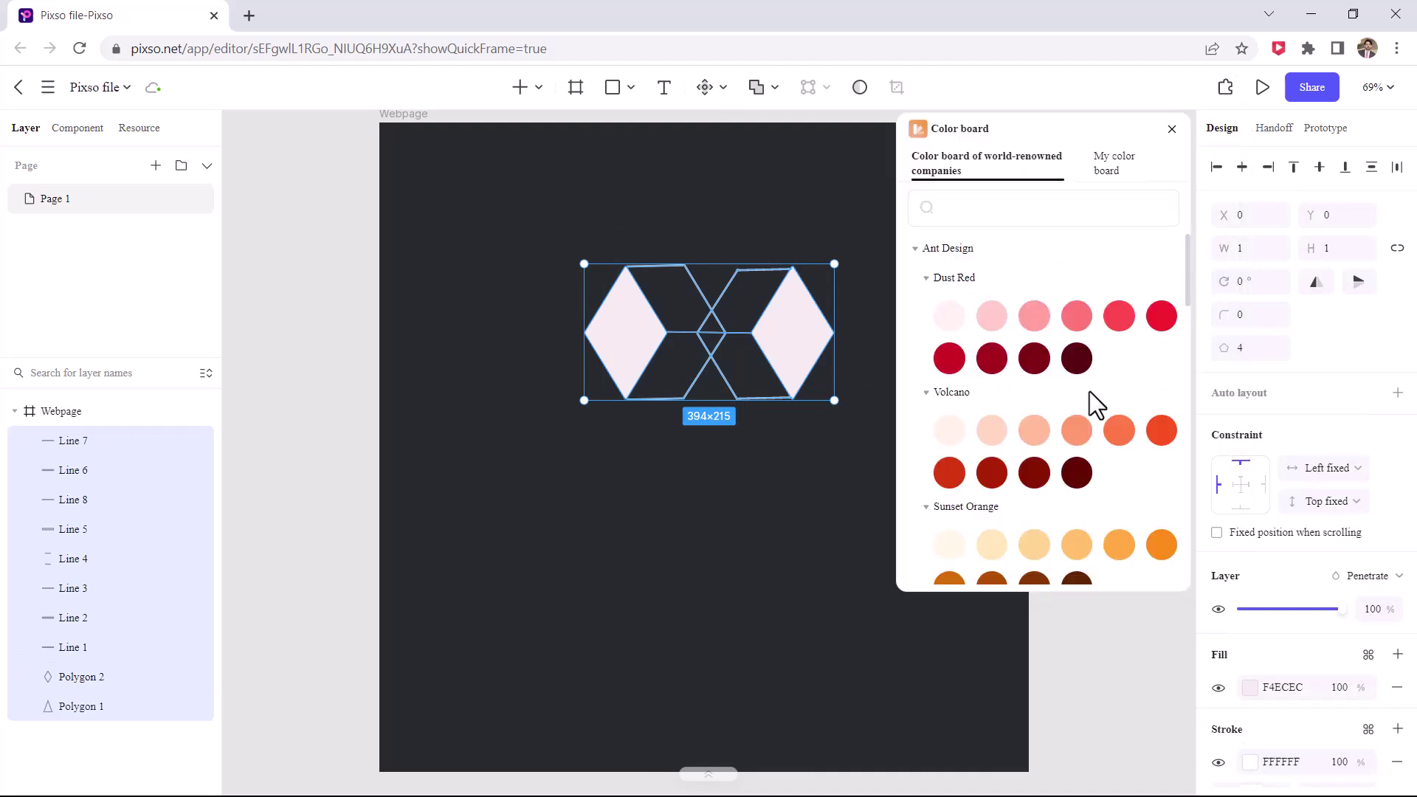
# Try cyan, light green D9F7BE, dark grey and blue on the diamonds, settling on pale pink FFF1F0
pyautogui.scroll(-2, 1070, 413)
pyautogui.scroll(-6, 1051, 432)
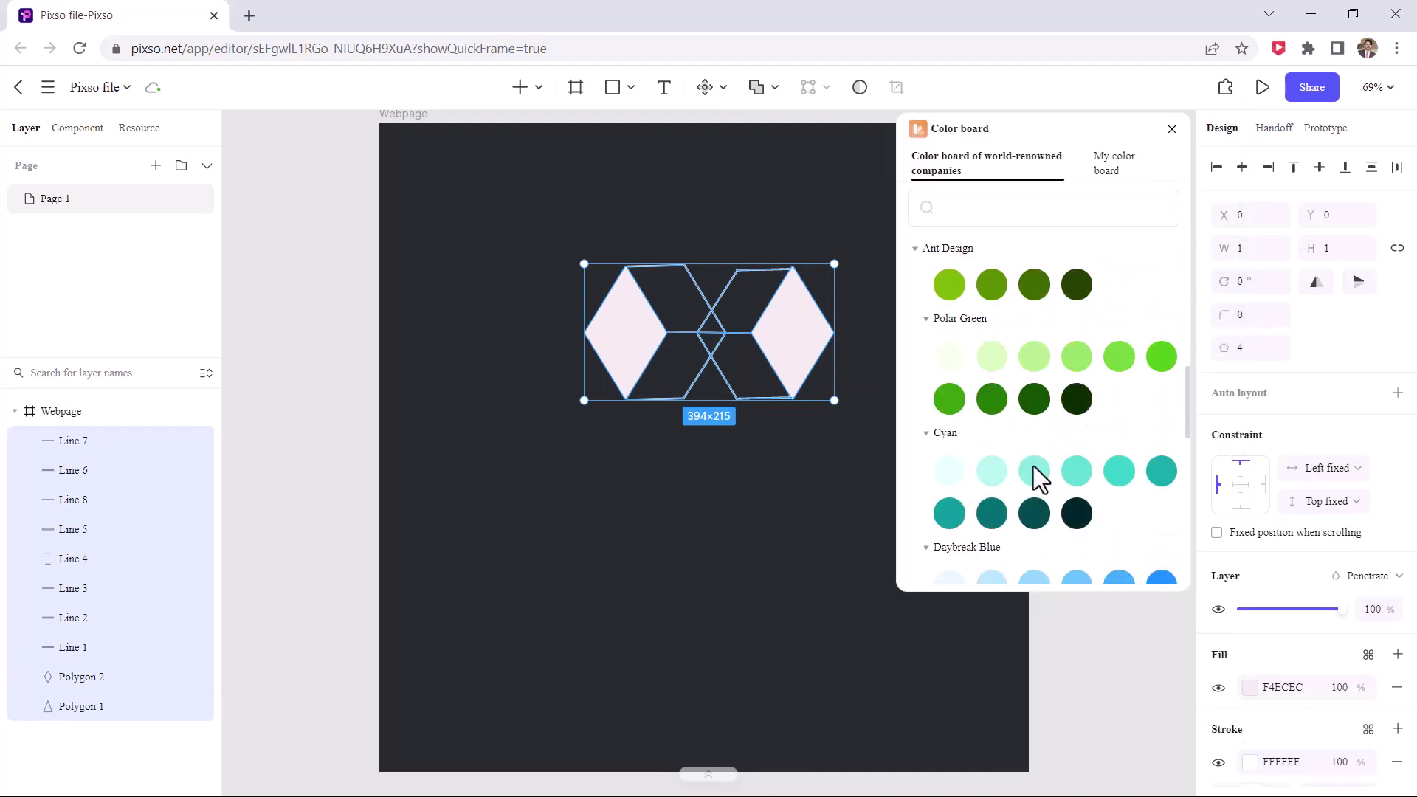
pyautogui.click(1033, 470)
pyautogui.click(992, 357)
pyautogui.scroll(-7, 1048, 417)
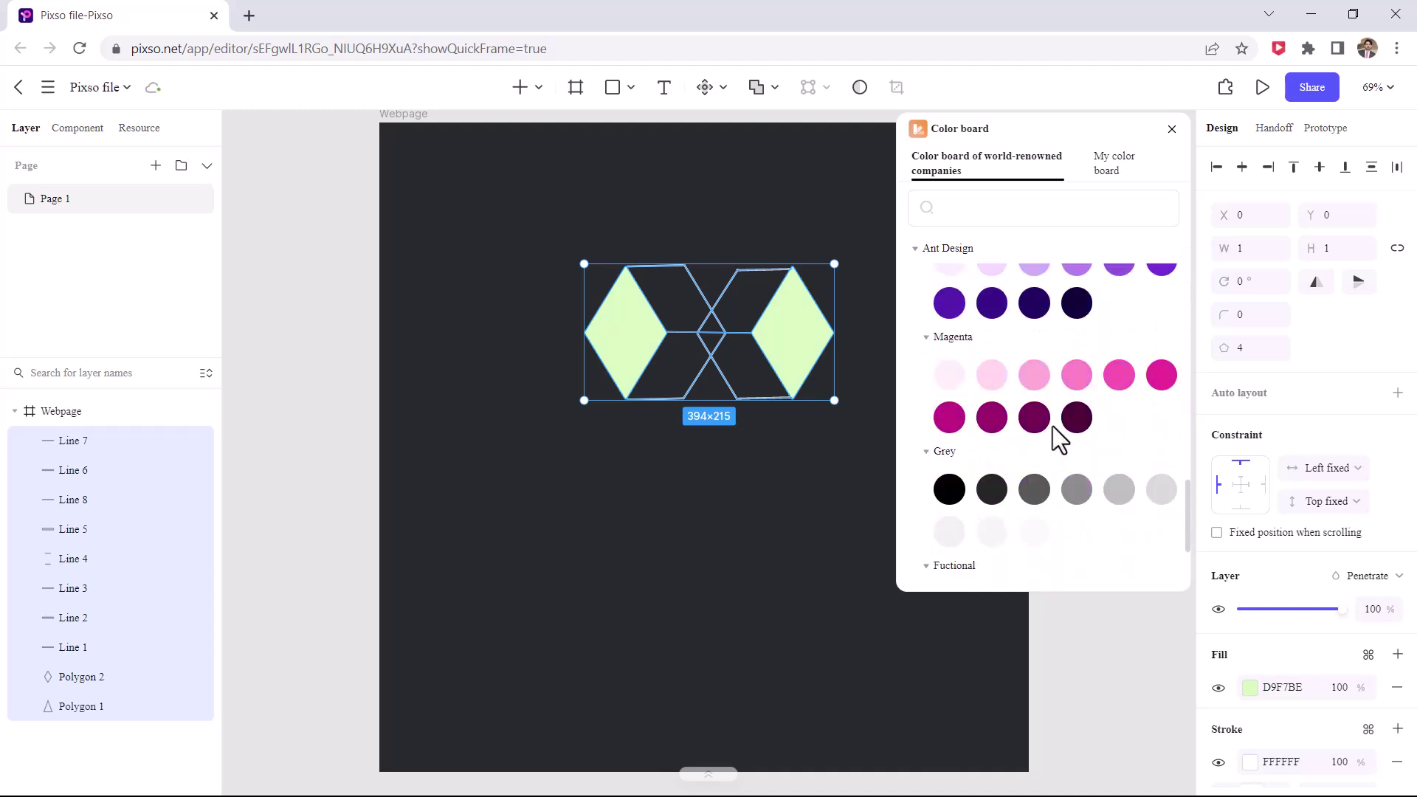
pyautogui.click(993, 489)
pyautogui.scroll(-3, 996, 488)
pyautogui.click(947, 446)
pyautogui.scroll(15, 1027, 379)
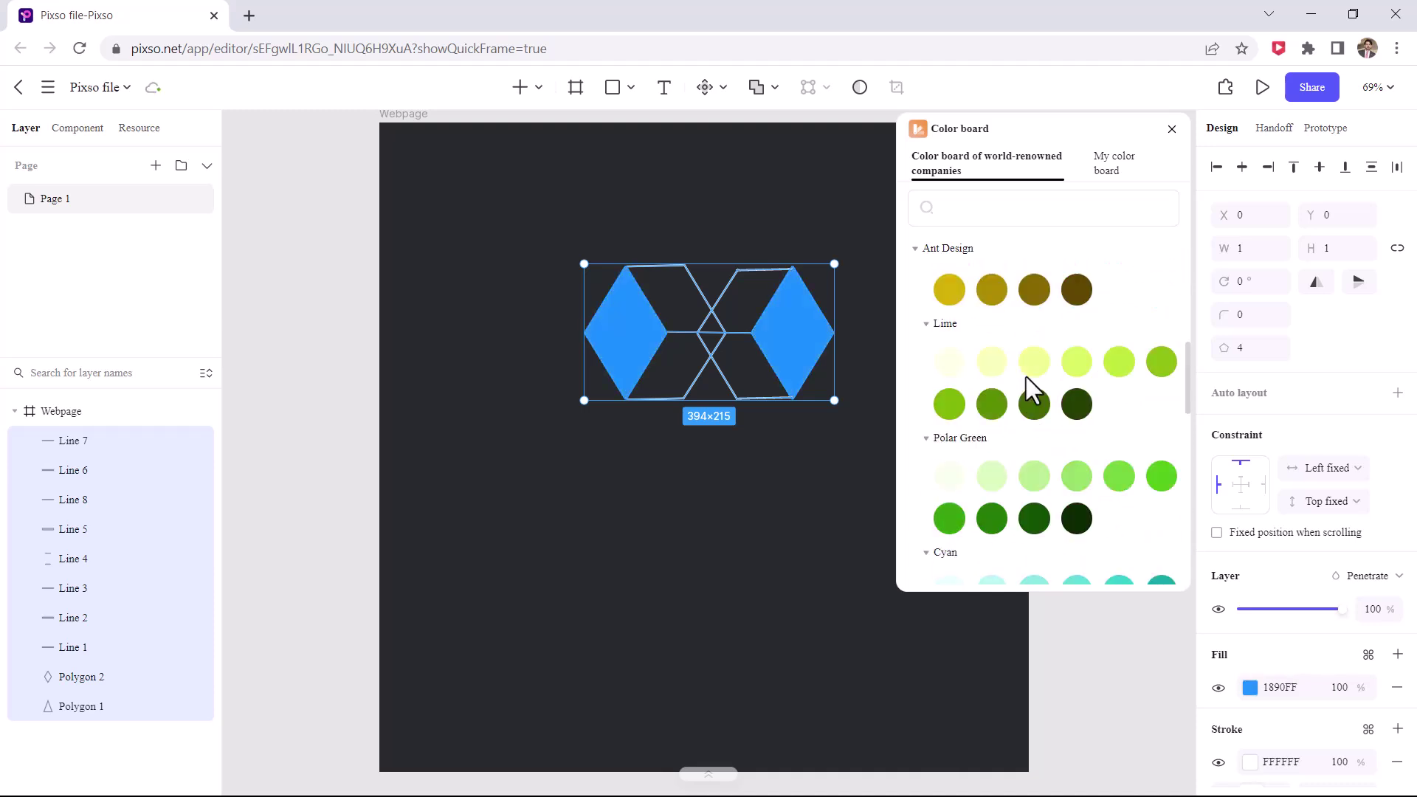
pyautogui.click(947, 316)
pyautogui.click(997, 650)
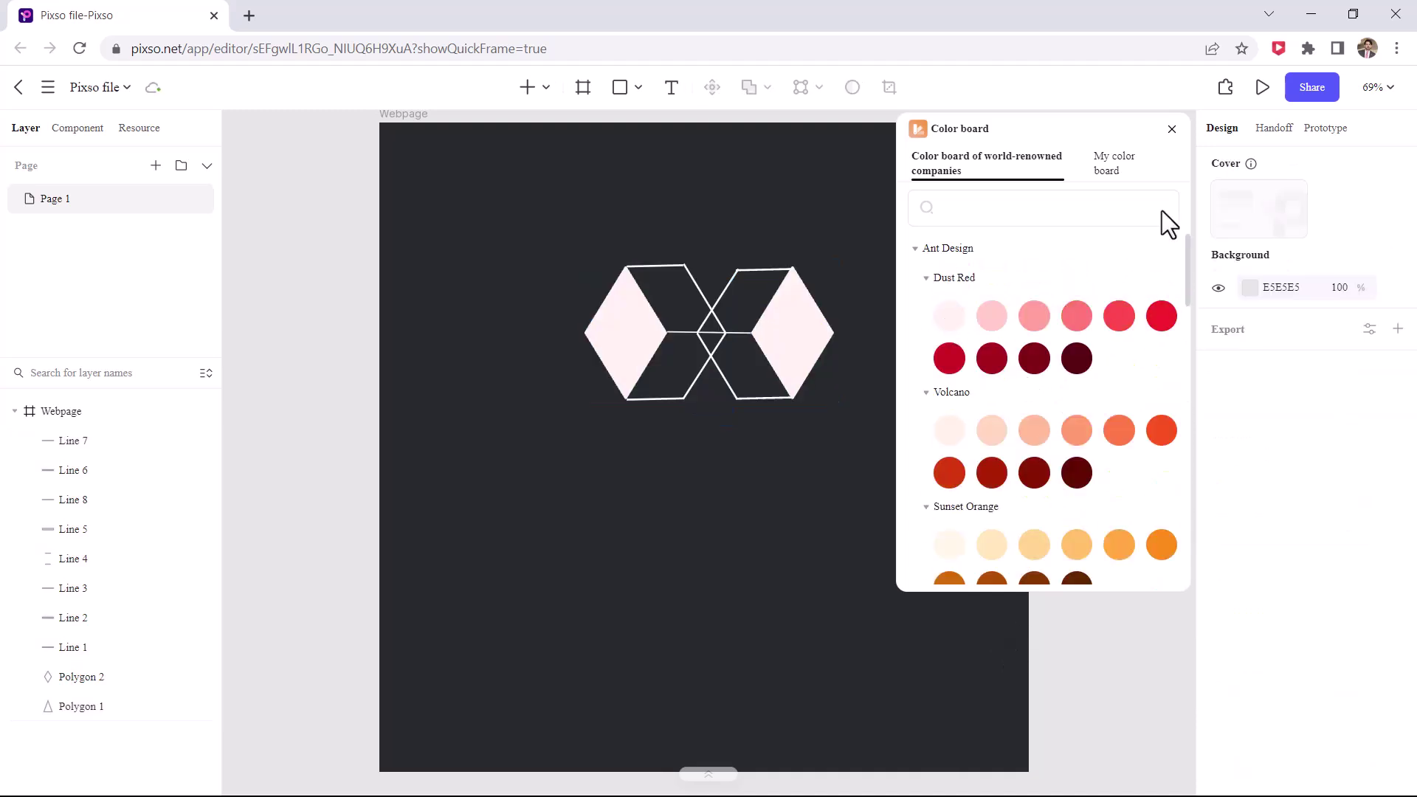
pyautogui.click(1172, 131)
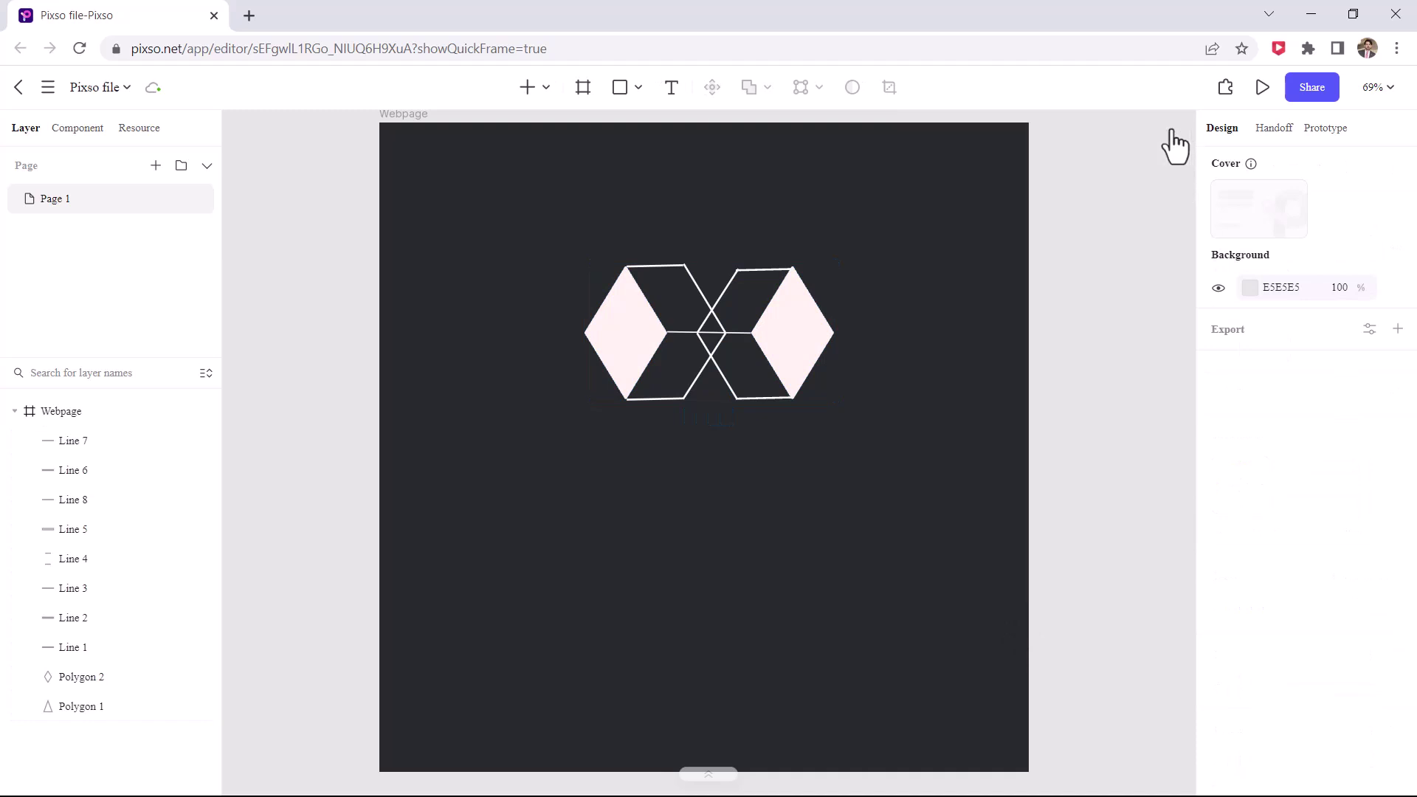
# Add the text AXEBOXS below the logo at font size 64
pyautogui.click(670, 87)
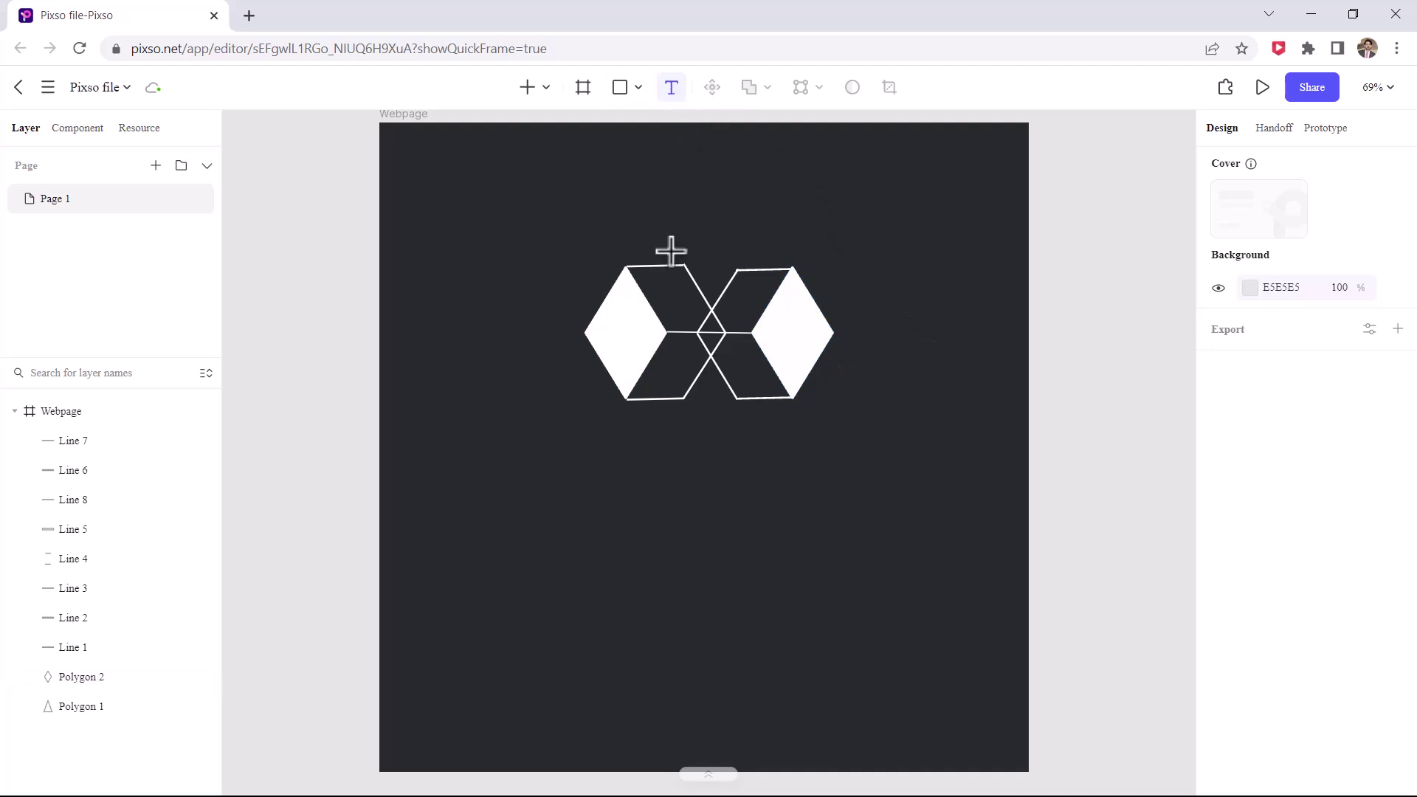
pyautogui.click(617, 440)
pyautogui.write('AX')
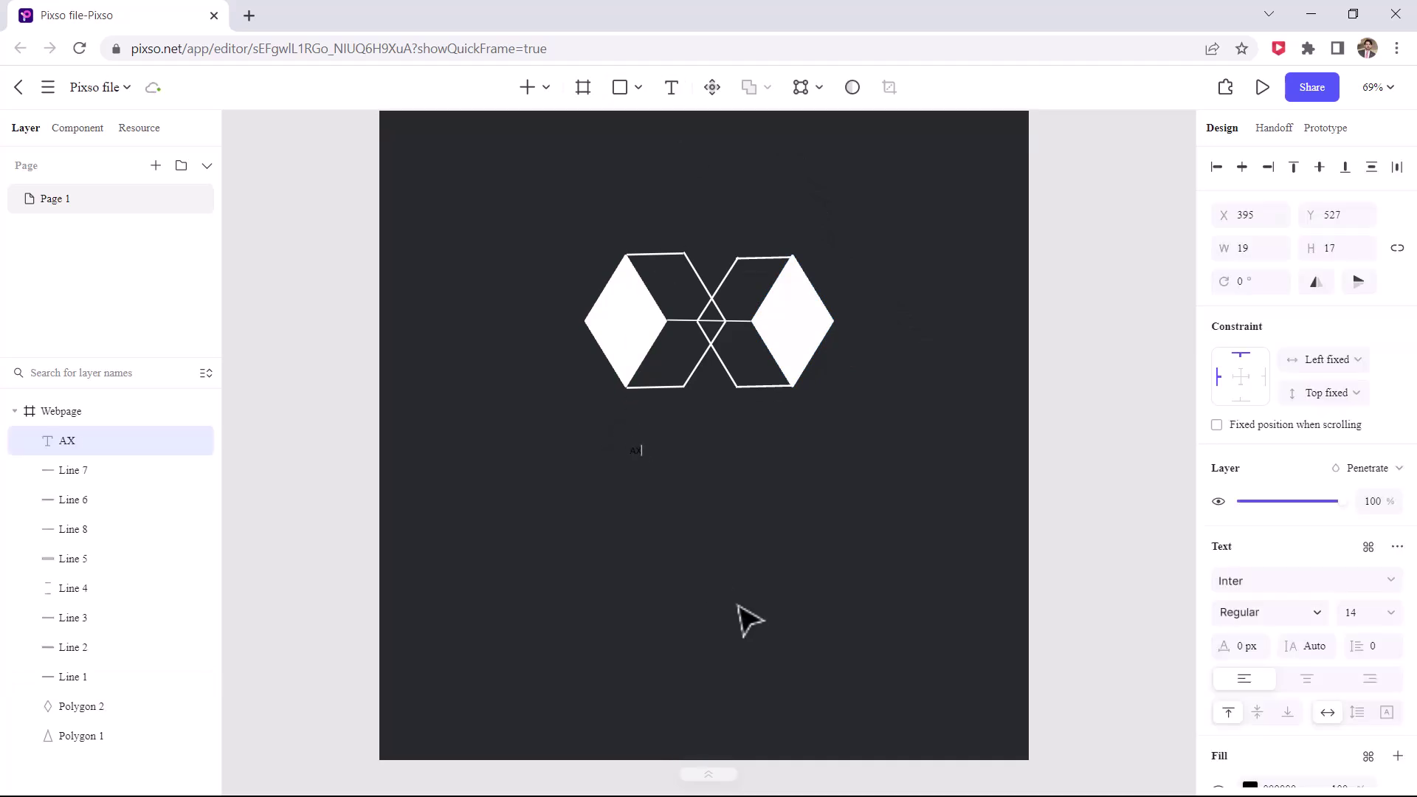
pyautogui.write('EBOXS')
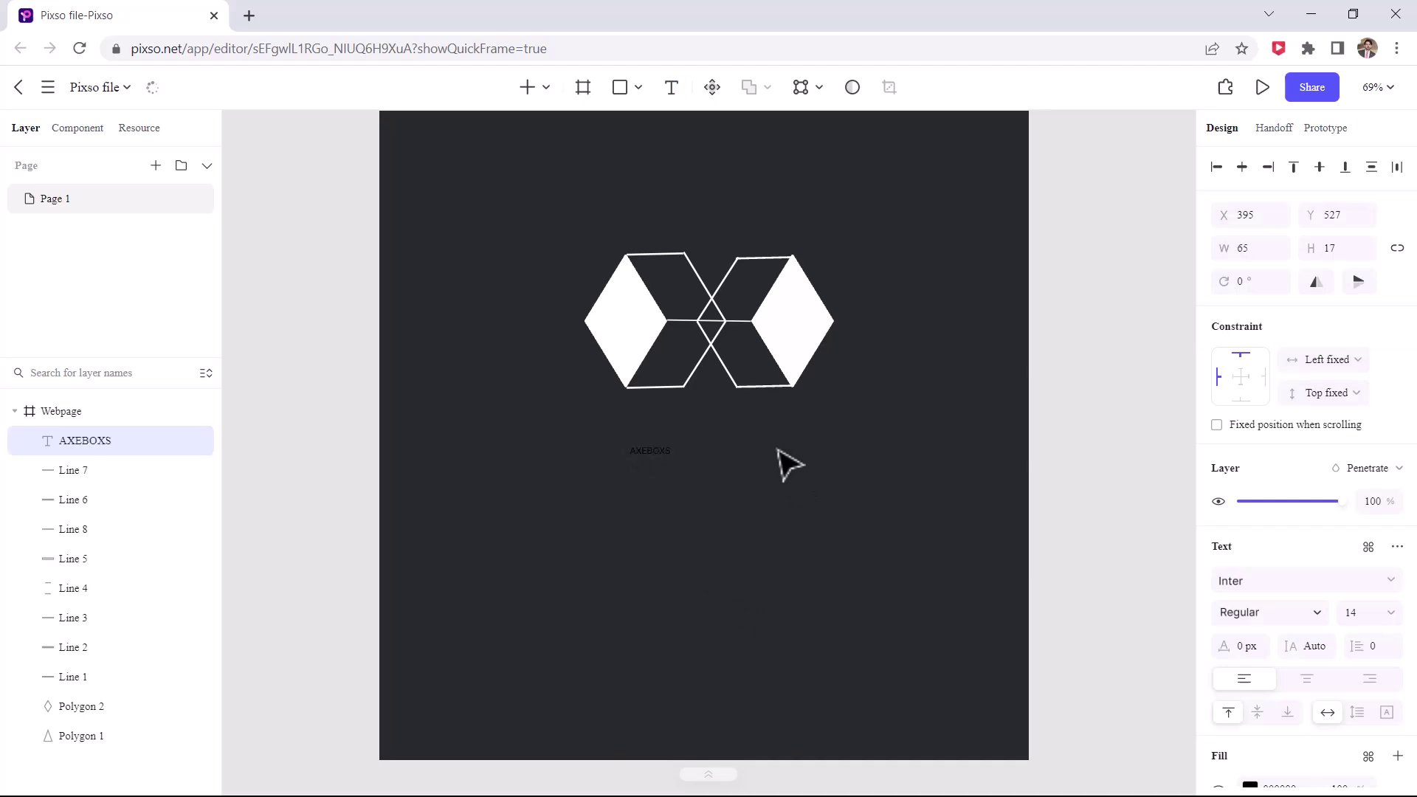
pyautogui.doubleClick(650, 450)
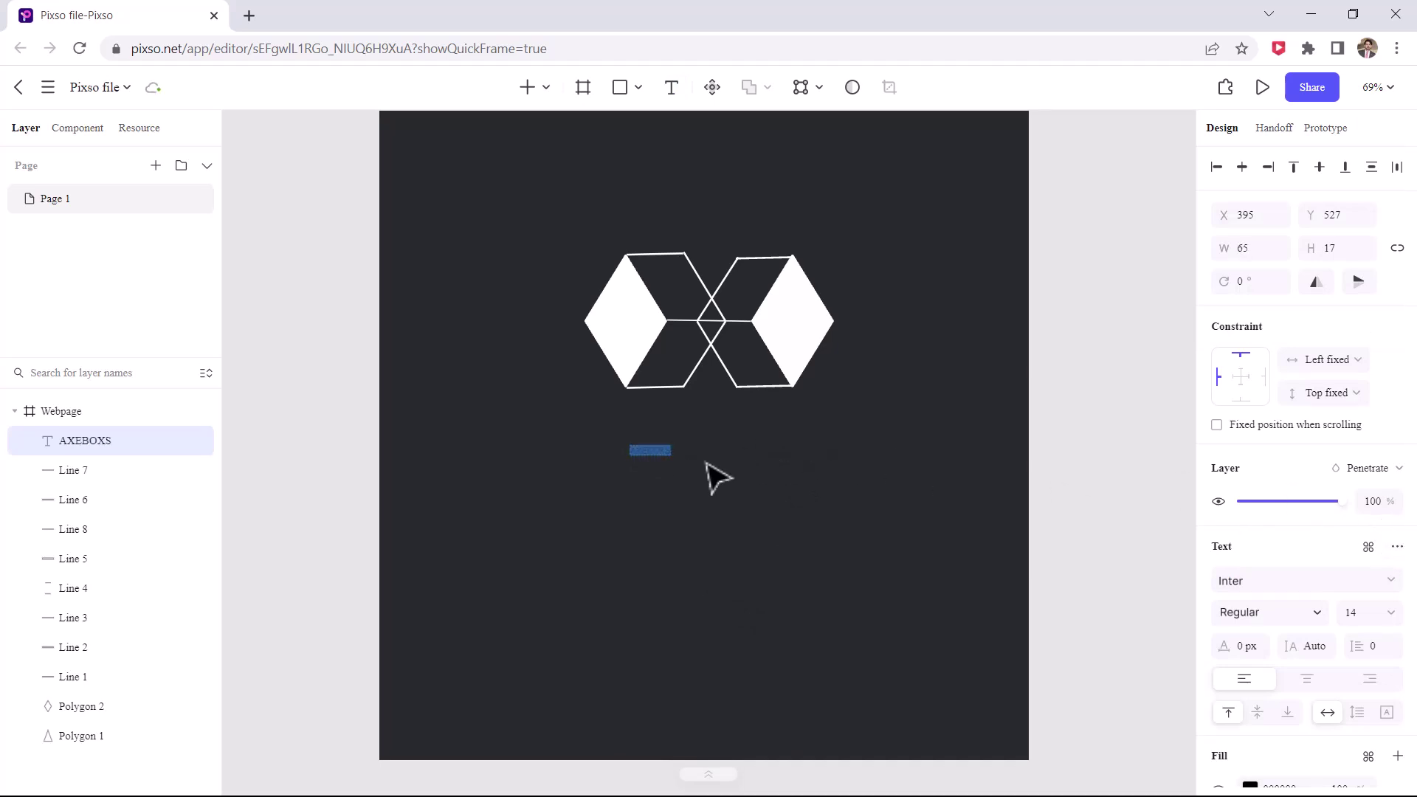
pyautogui.click(1390, 613)
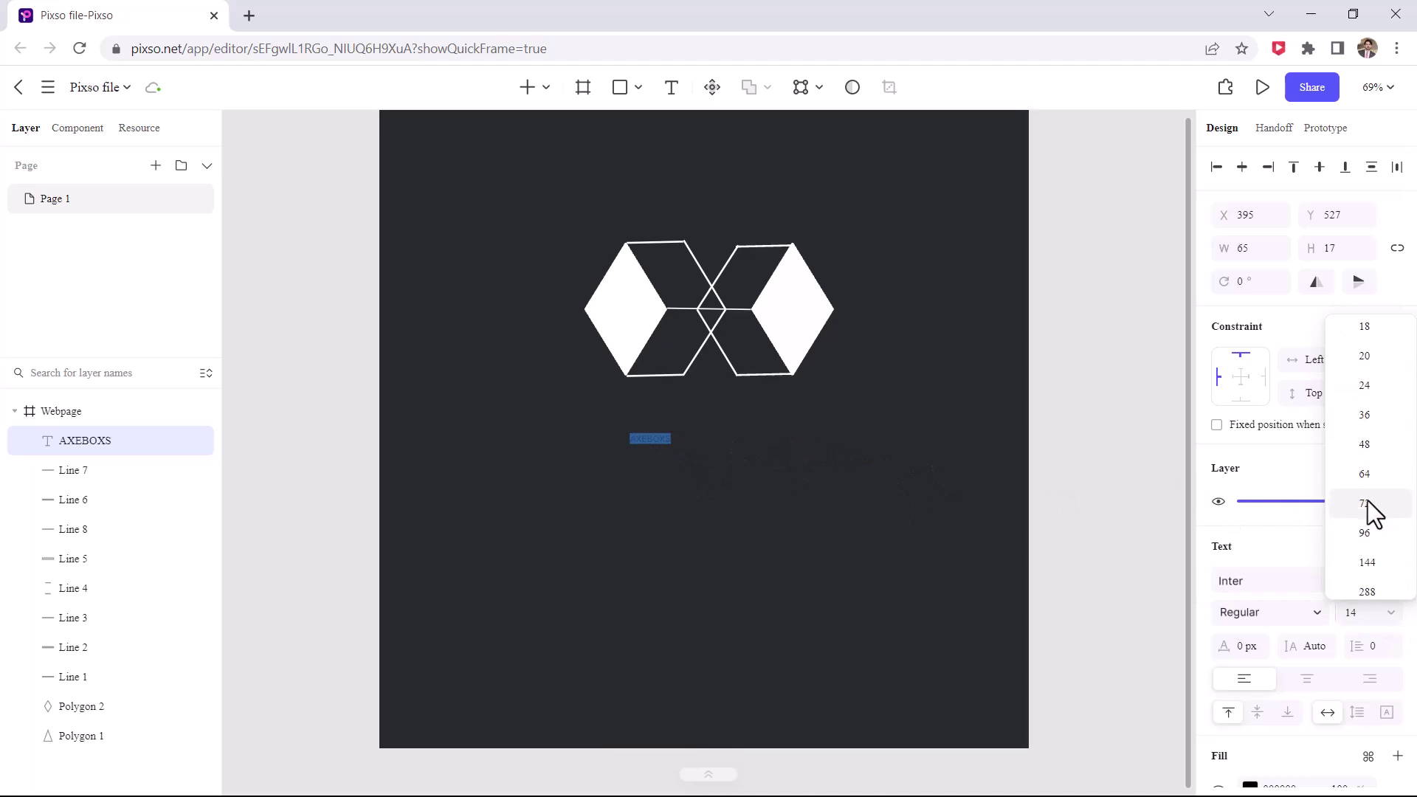
pyautogui.click(1365, 474)
pyautogui.press('Escape')
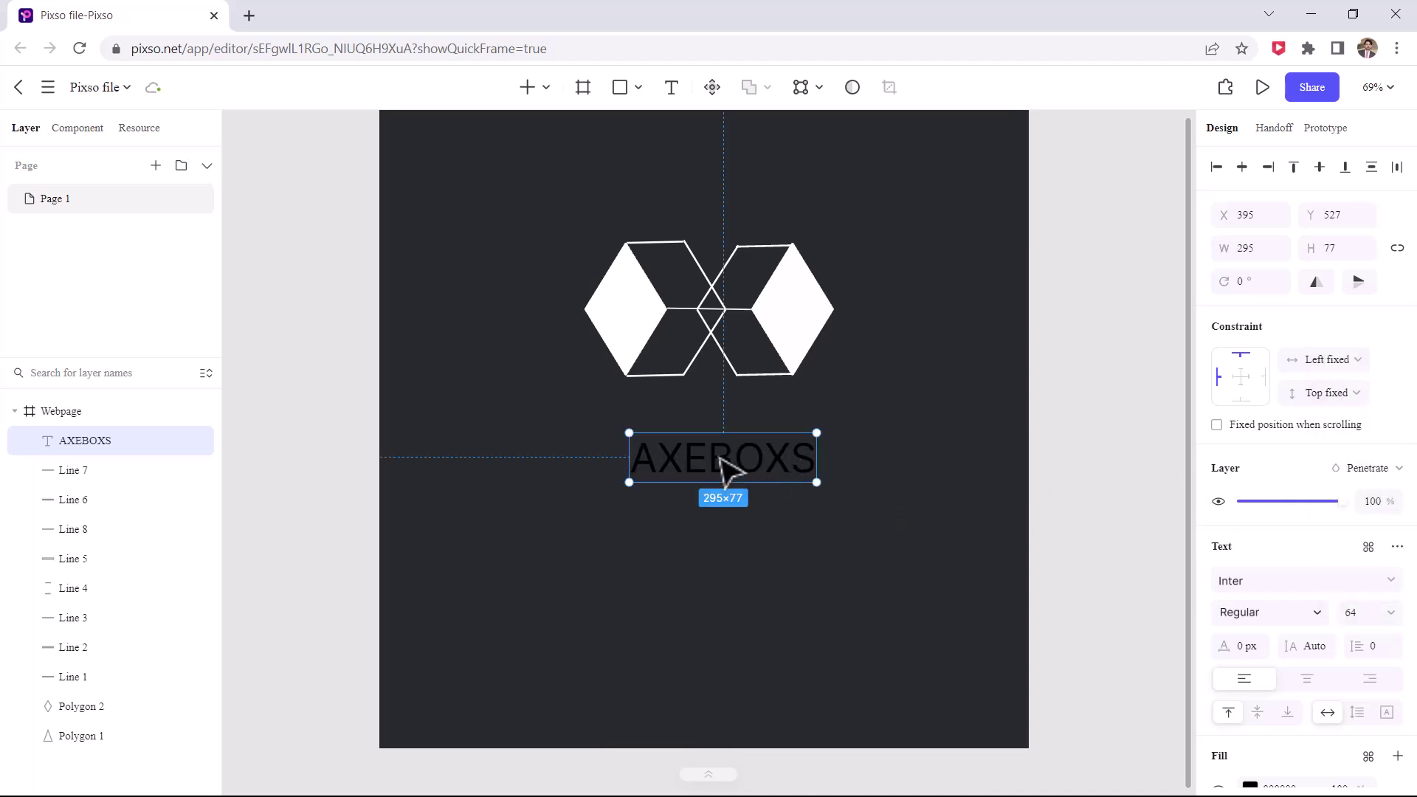
pyautogui.moveTo(730, 472); pyautogui.dragTo(725, 438)
# Enlarge AXEBOXS to size 72, centre it under the logo, and make it white
pyautogui.click(1390, 613)
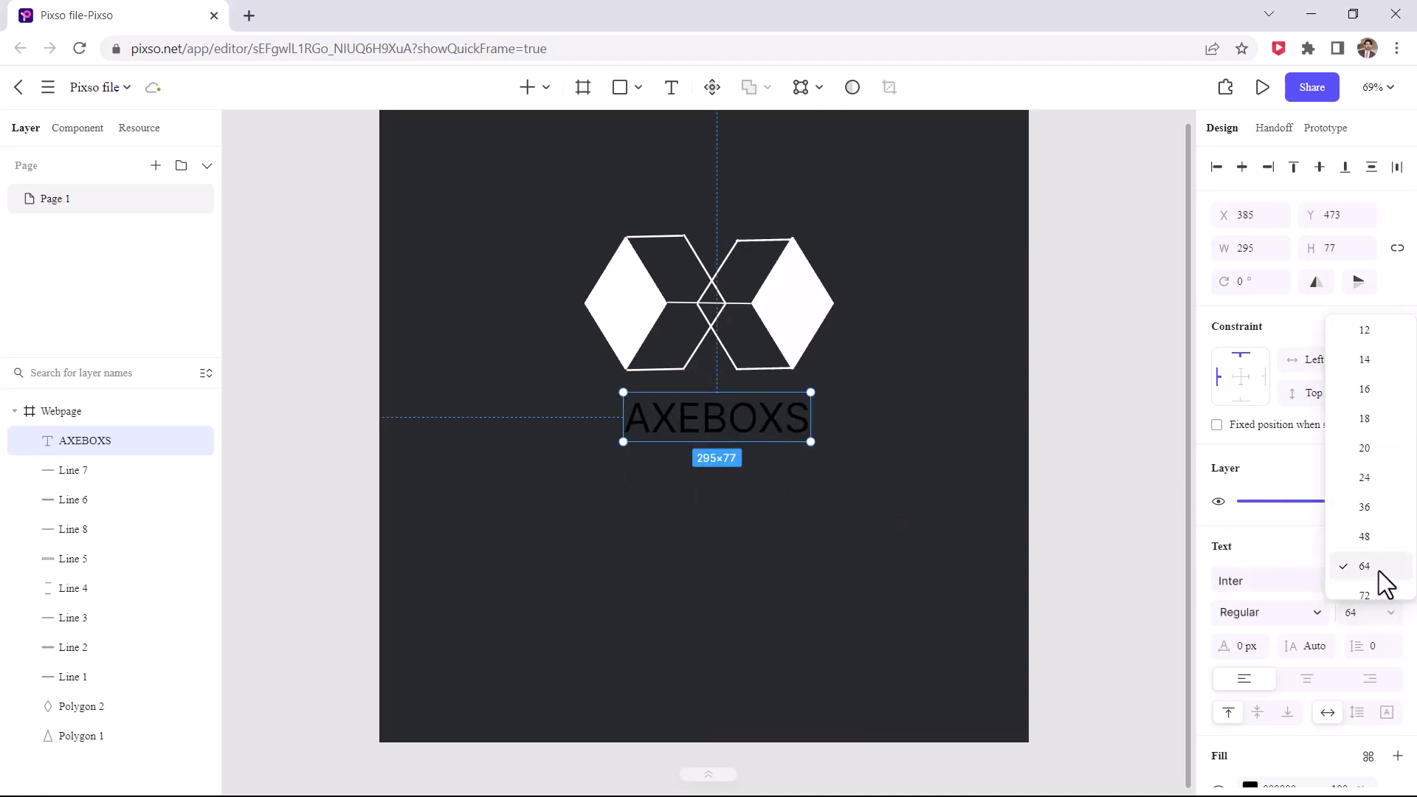
pyautogui.click(1364, 595)
pyautogui.moveTo(797, 436); pyautogui.dragTo(745, 431)
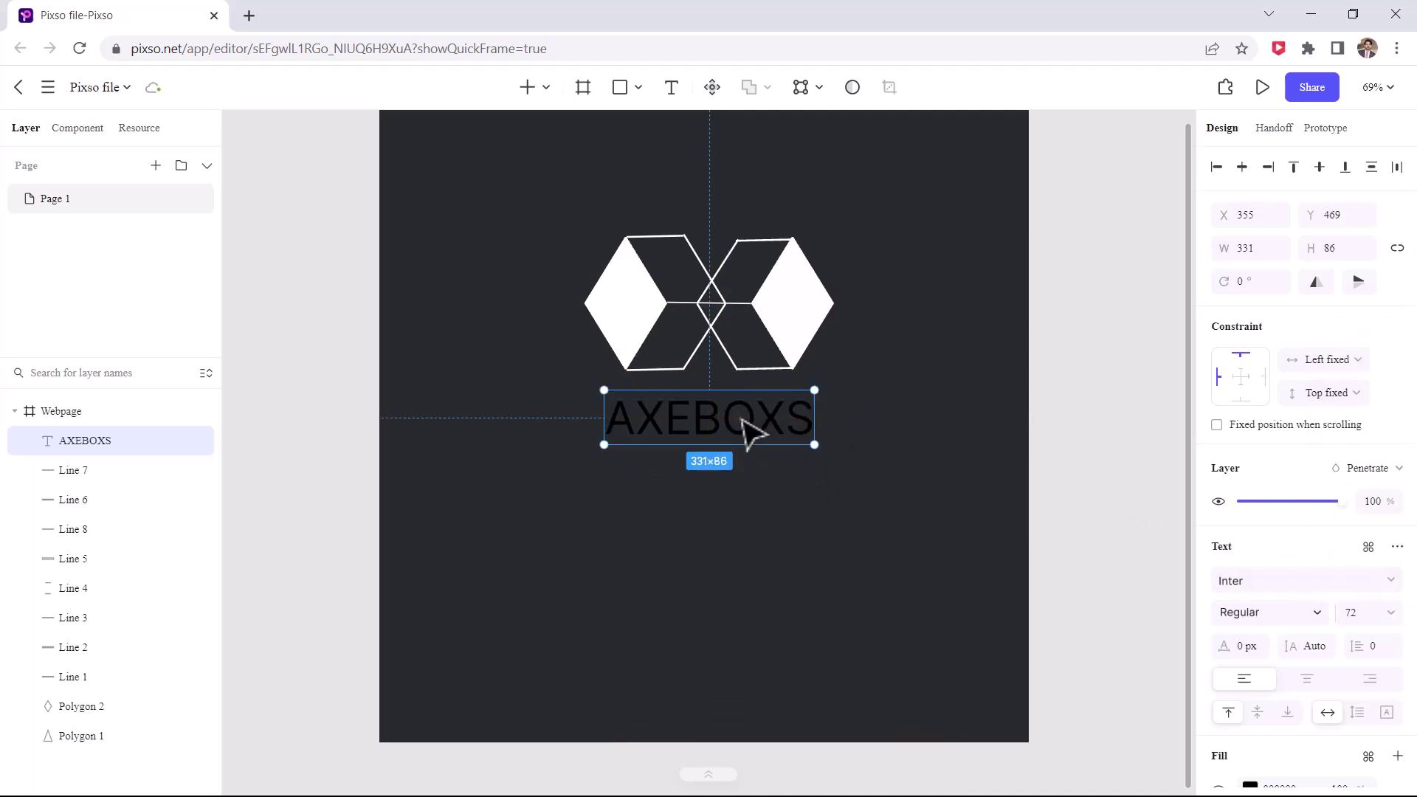
pyautogui.scroll(-3, 1274, 682)
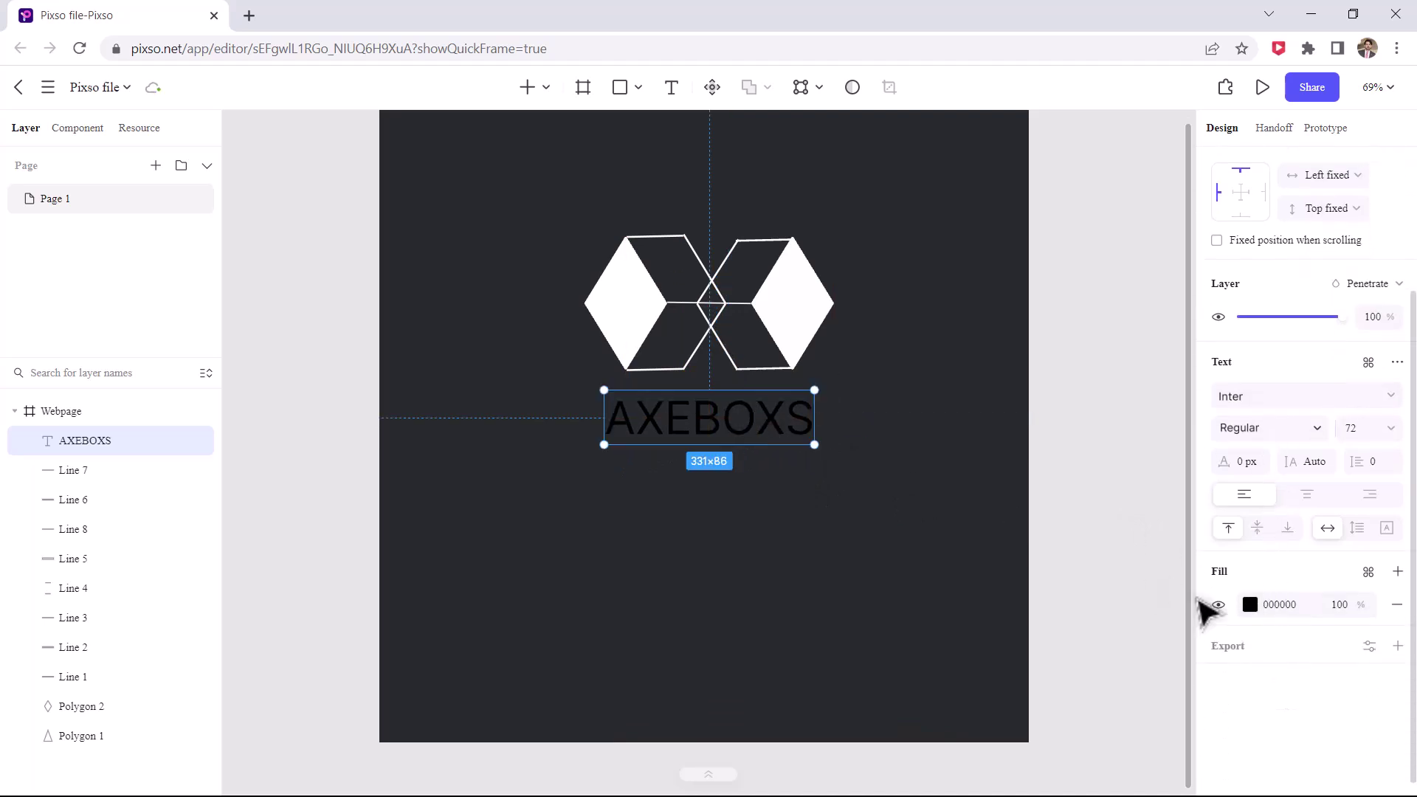
pyautogui.click(1249, 605)
pyautogui.moveTo(1003, 373); pyautogui.dragTo(1005, 303)
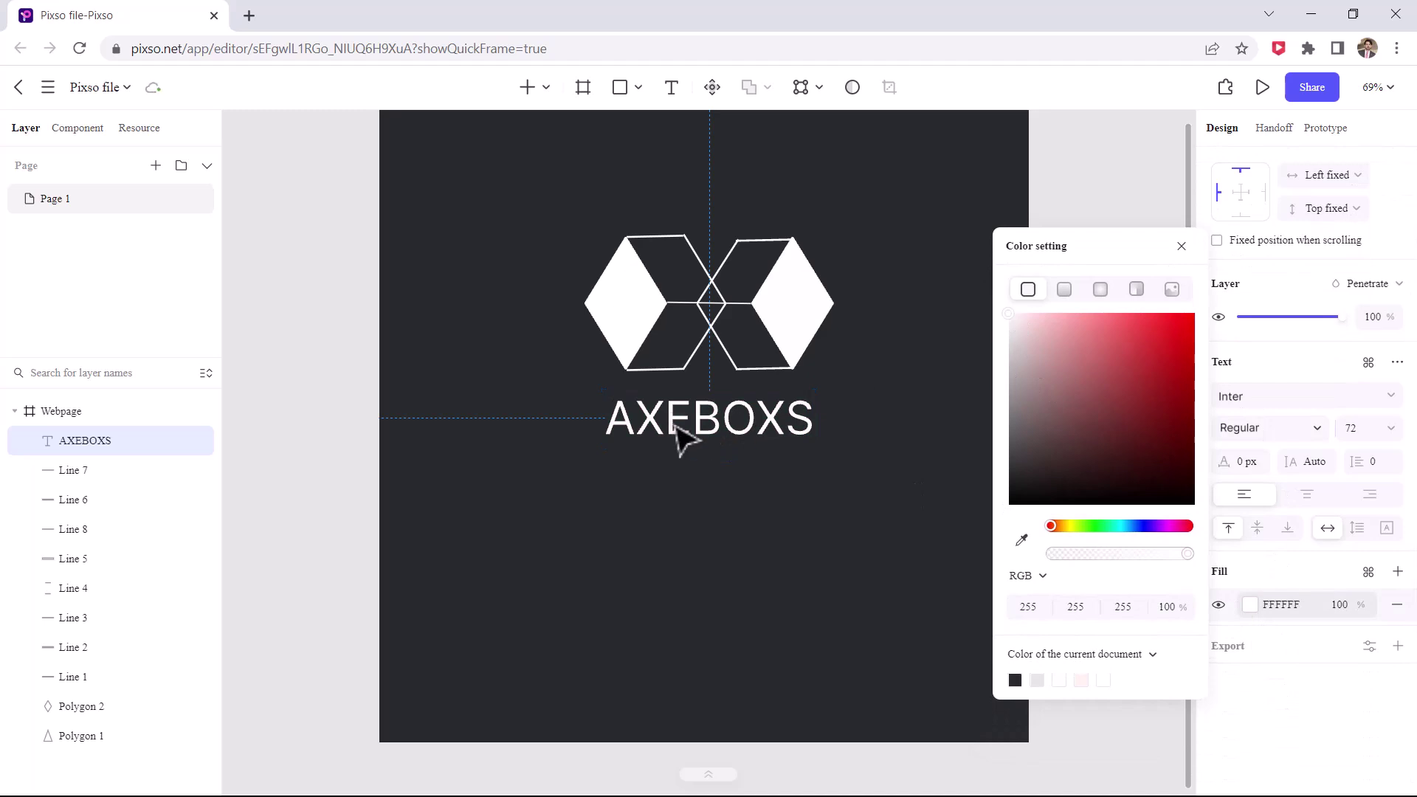
# Set the letters BOXS in AXEBOXS to Bold
pyautogui.doubleClick(696, 416)
pyautogui.moveTo(695, 416); pyautogui.dragTo(831, 414)
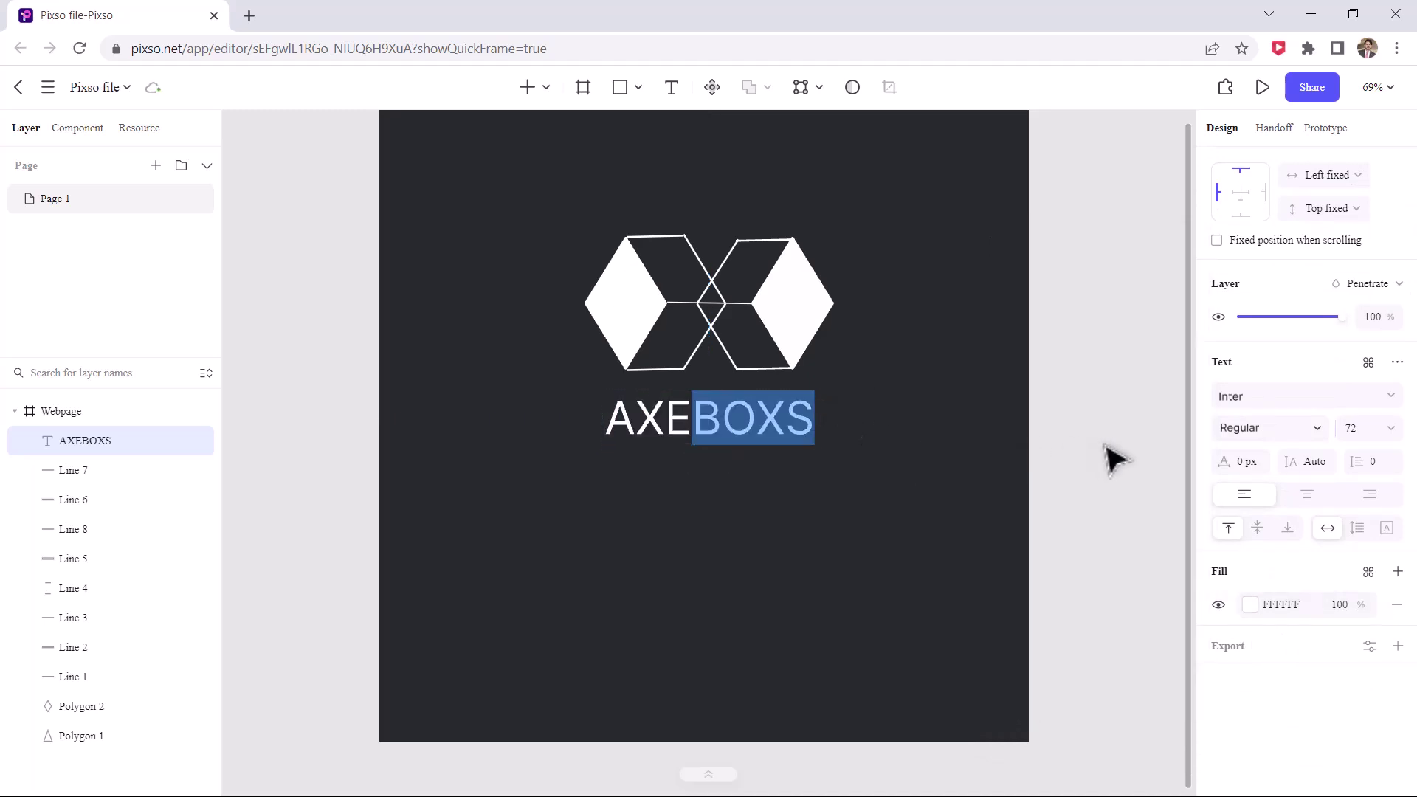
pyautogui.click(1313, 429)
pyautogui.click(1266, 644)
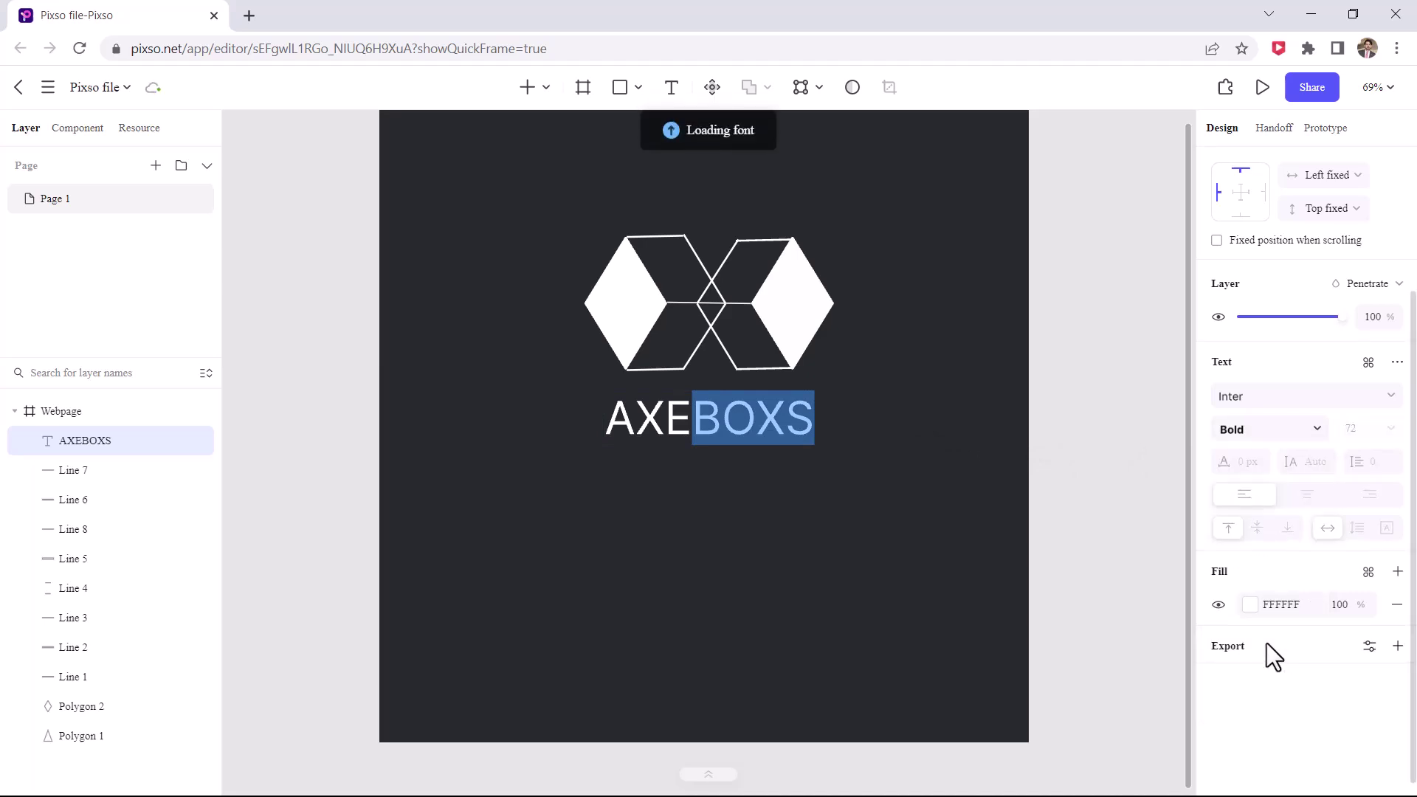
pyautogui.press('Escape')
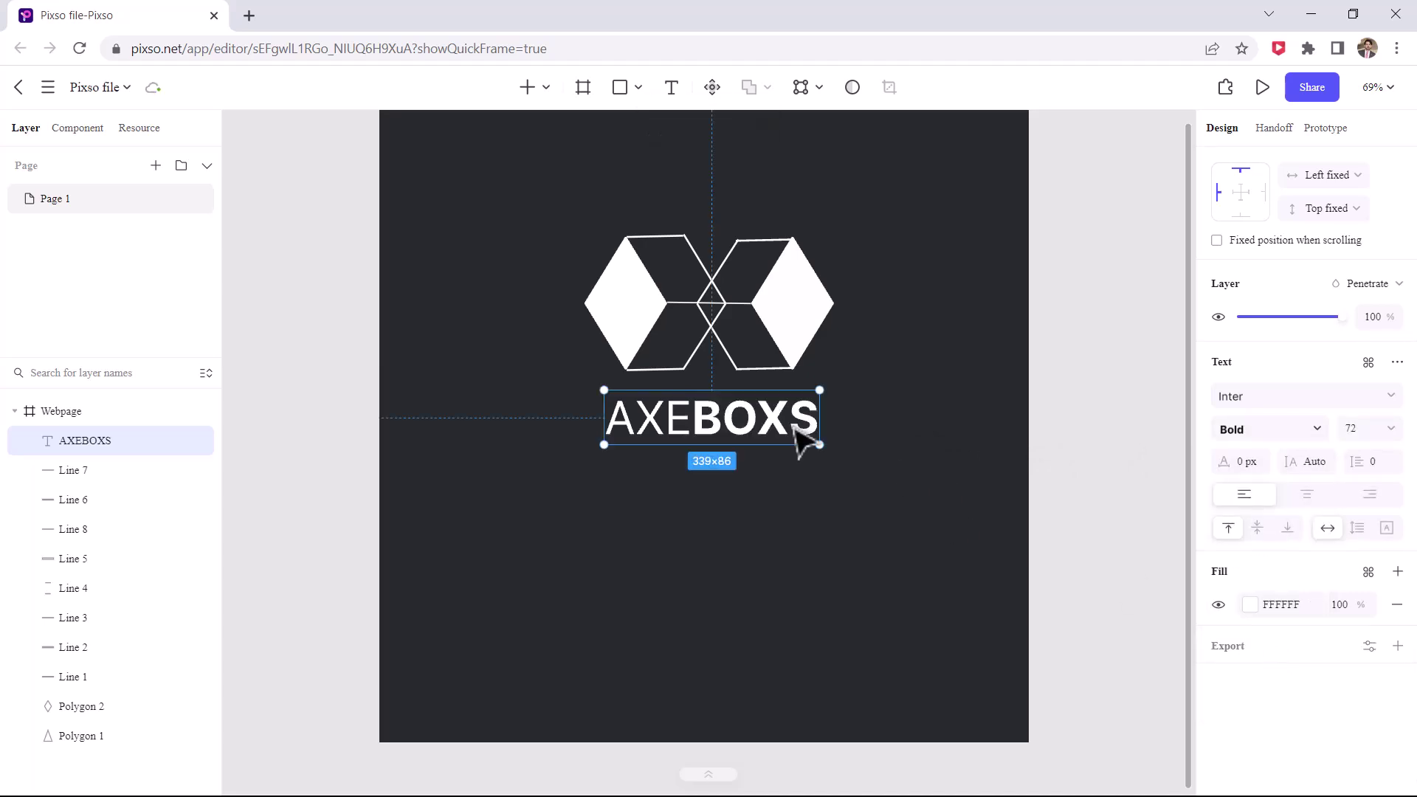
# Add the text DEVELOPERS at size 36, centred directly beneath AXEBOXS
pyautogui.click(671, 87)
pyautogui.click(648, 469)
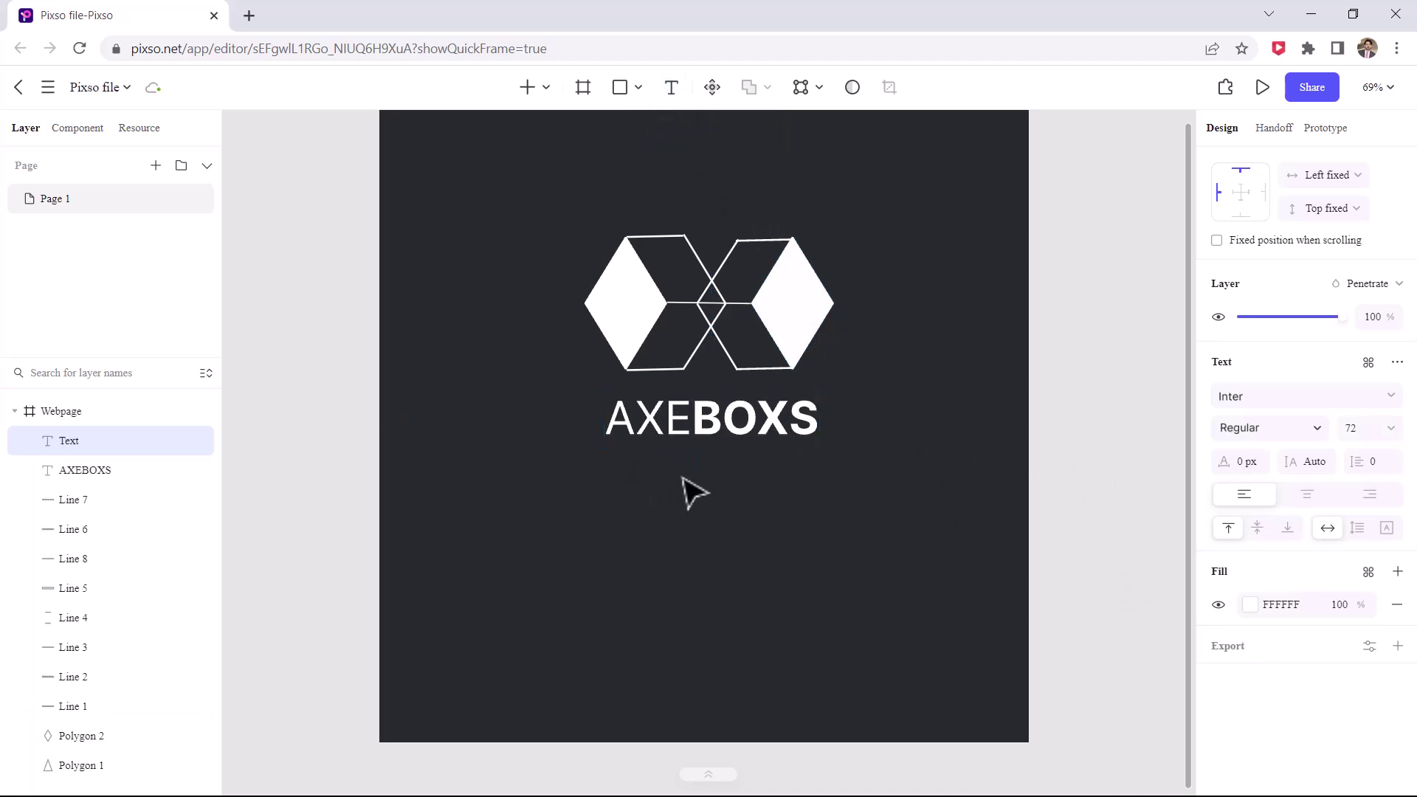
pyautogui.write('DEVEL')
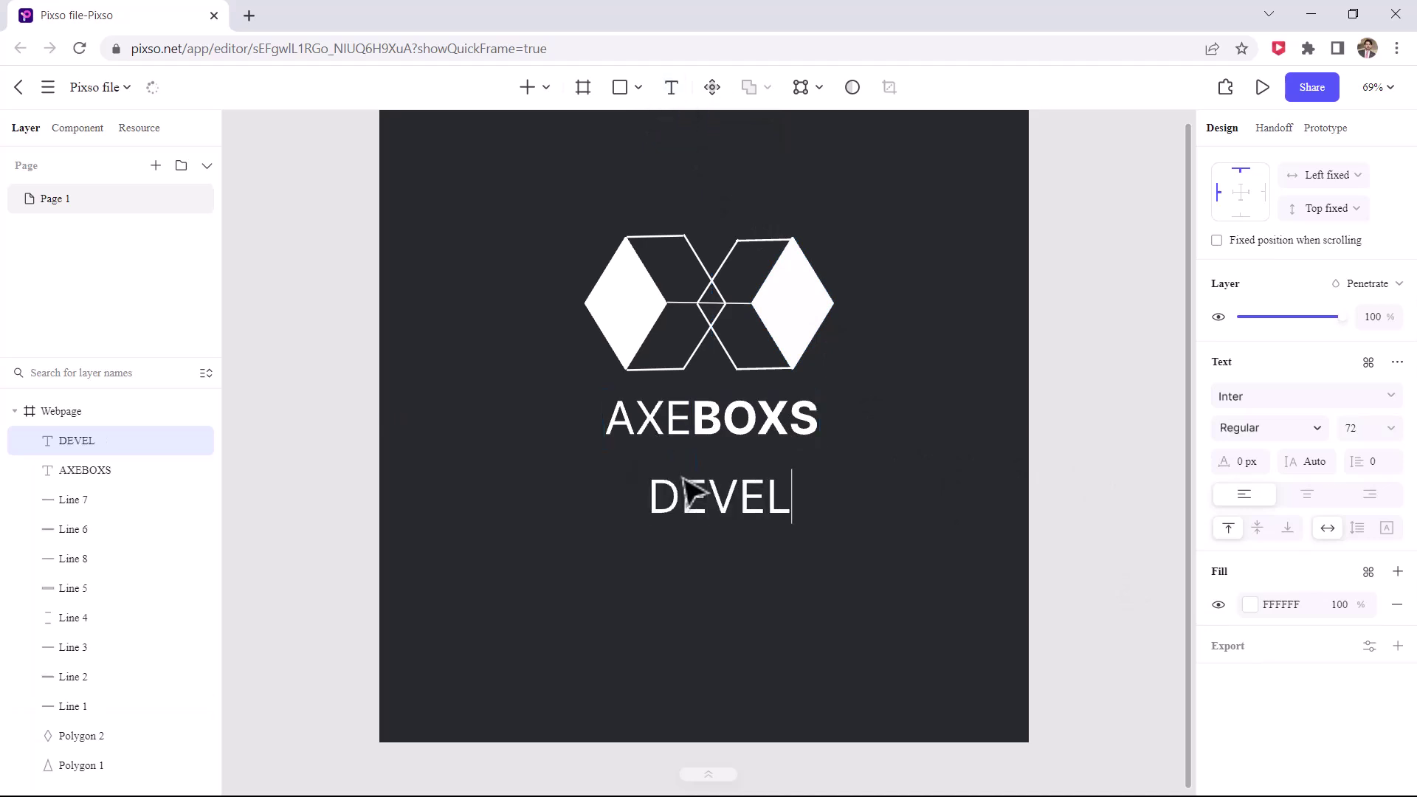
pyautogui.write('OPERS')
pyautogui.press('Escape')
pyautogui.moveTo(756, 516); pyautogui.dragTo(708, 487)
pyautogui.click(1390, 428)
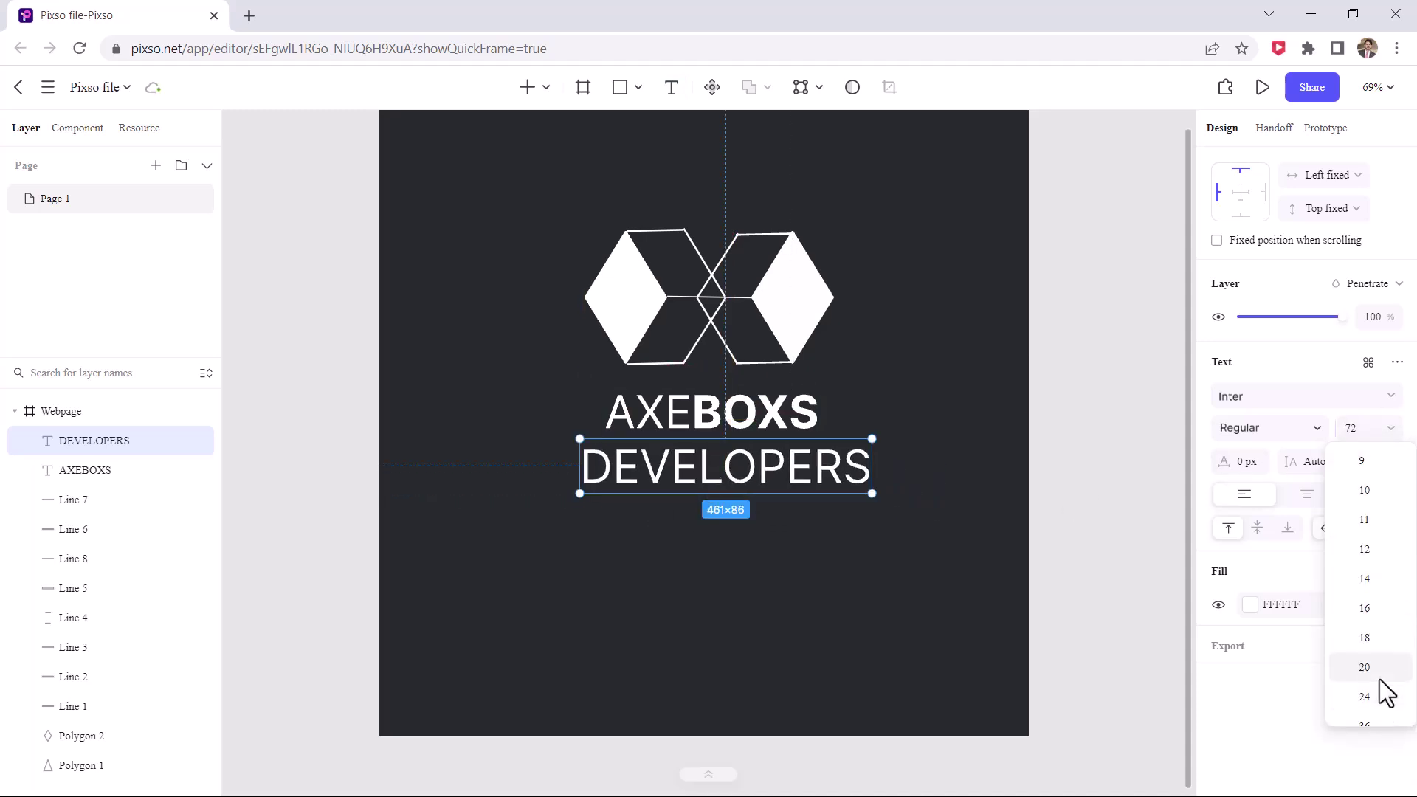
pyautogui.click(1364, 634)
pyautogui.moveTo(738, 478); pyautogui.dragTo(747, 464)
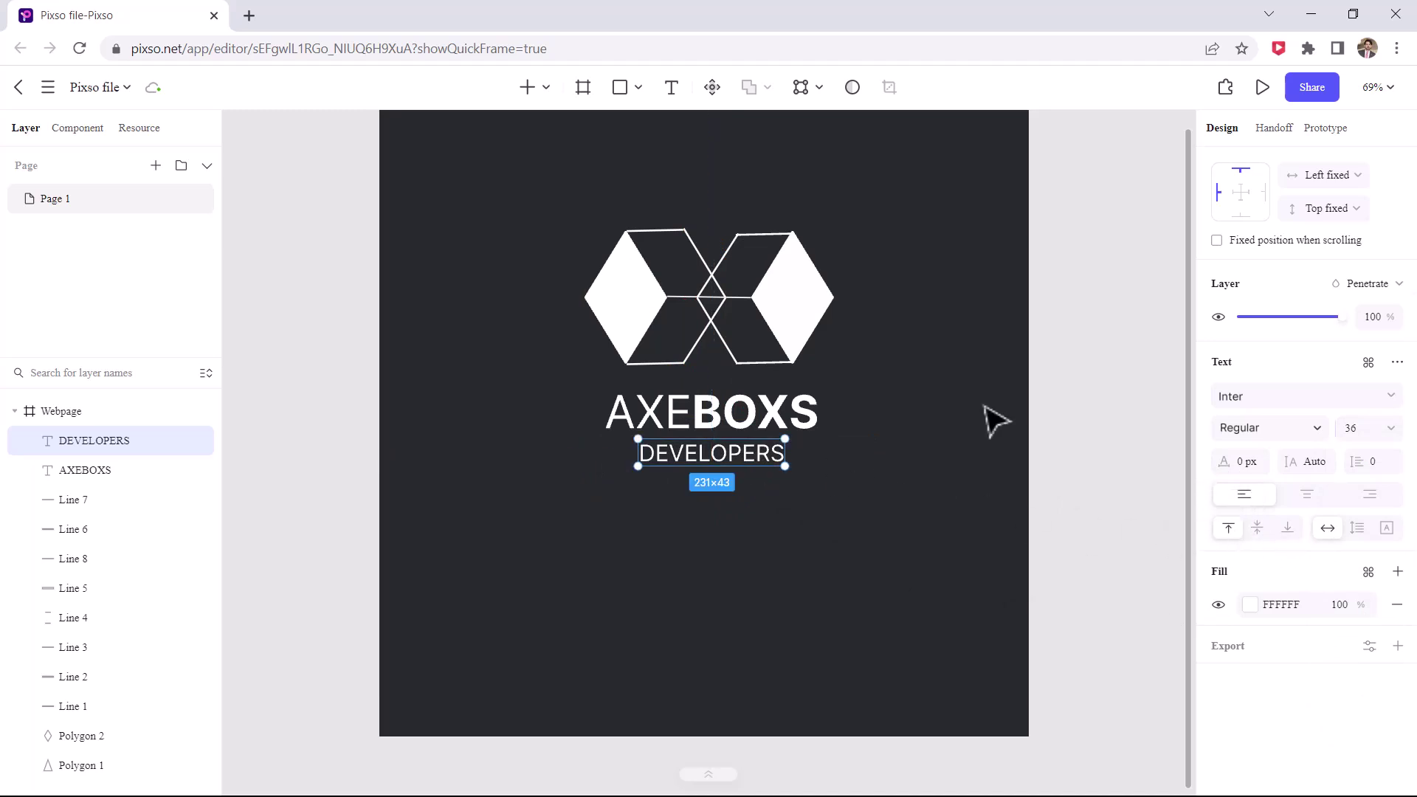
pyautogui.click(993, 421)
pyautogui.scroll(2, 994, 421)
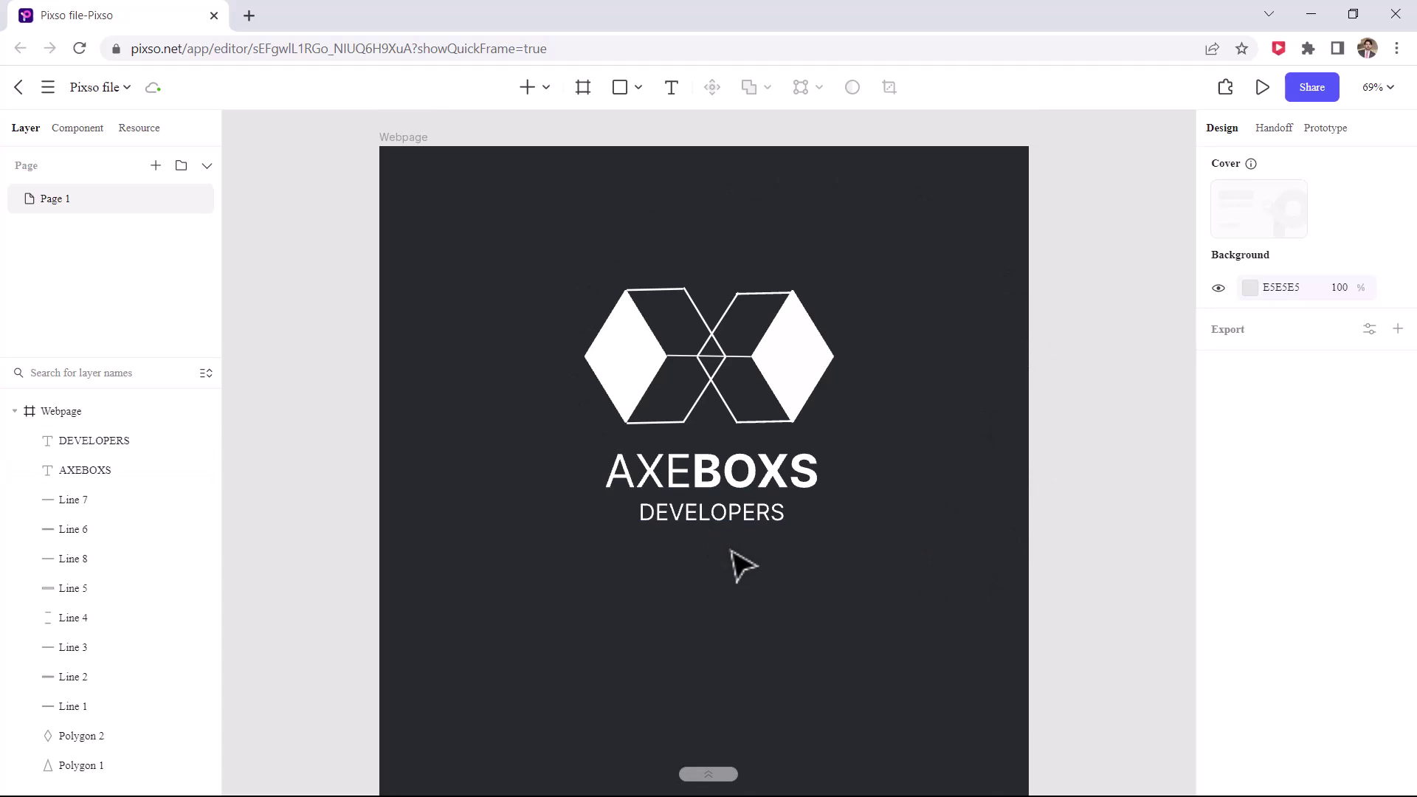
pyautogui.click(1312, 89)
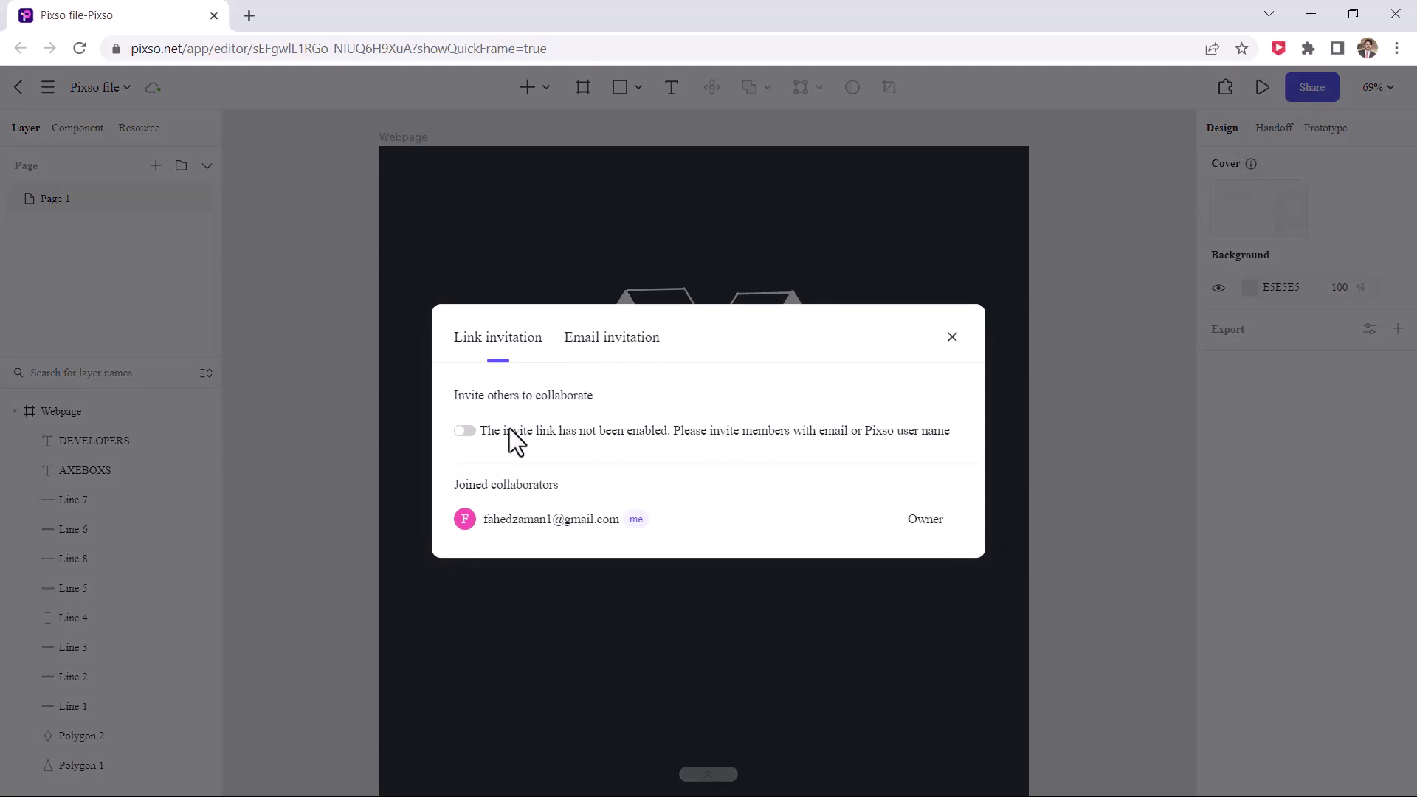
pyautogui.click(582, 341)
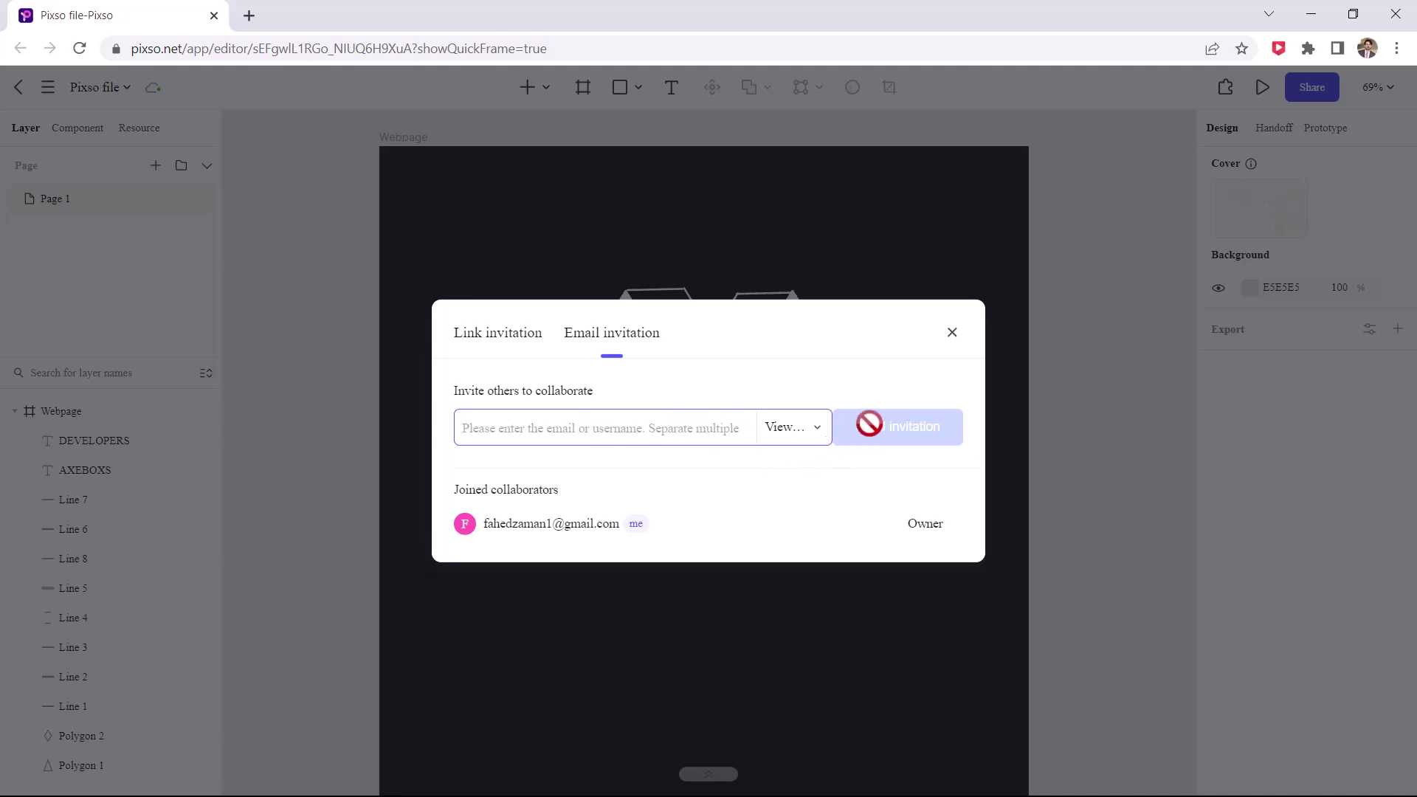
pyautogui.click(952, 334)
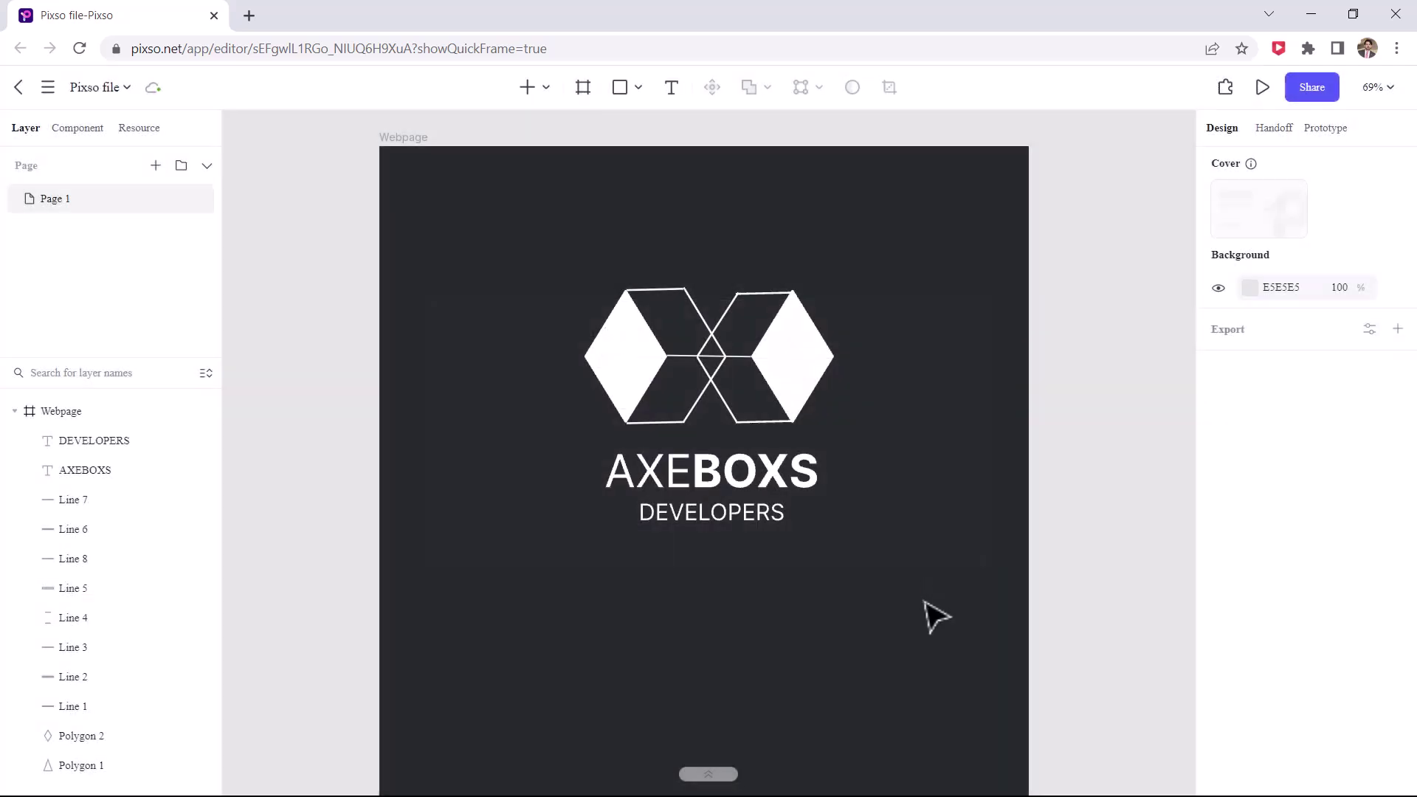
# Add a 1x PNG export setting and export the page as Page 1.png
pyautogui.click(1222, 332)
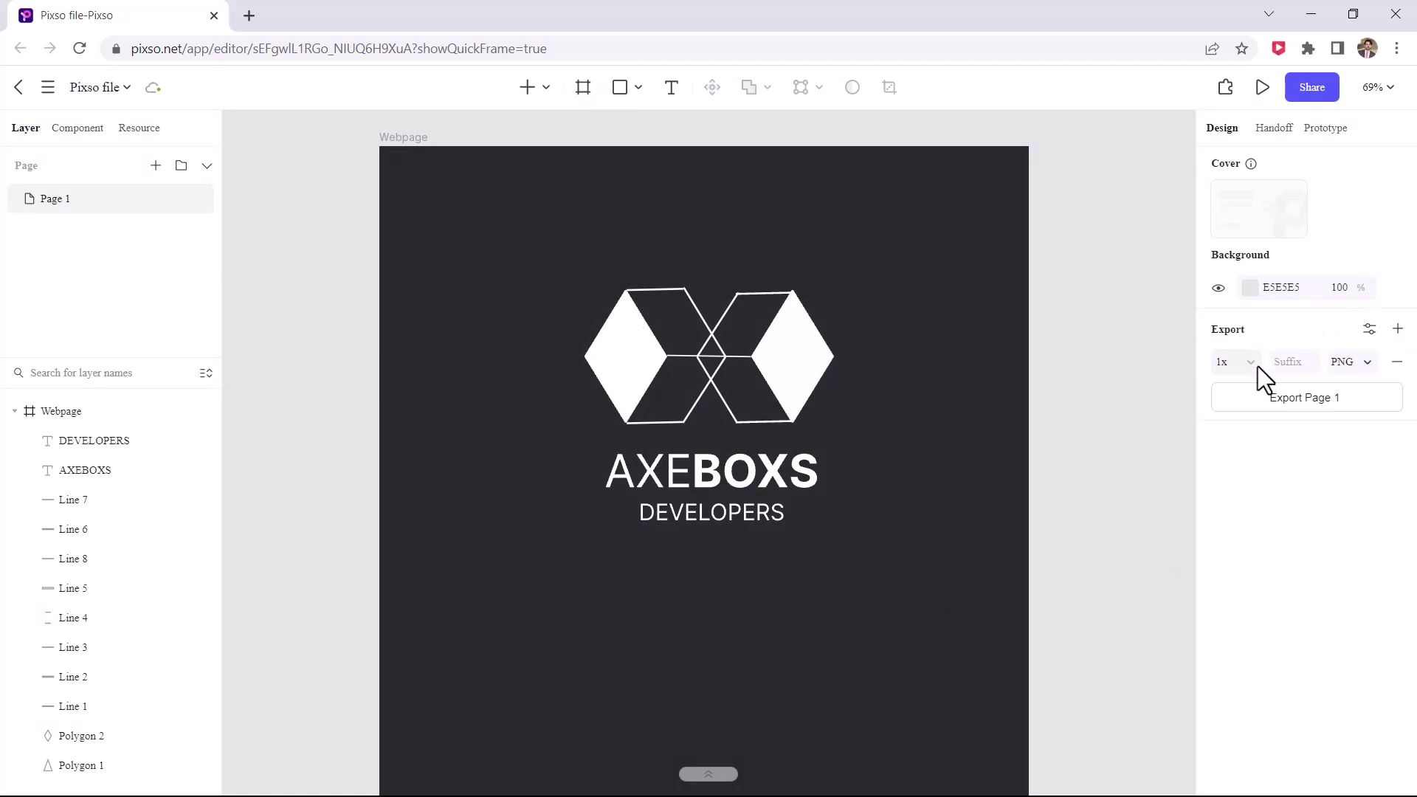
pyautogui.click(1365, 363)
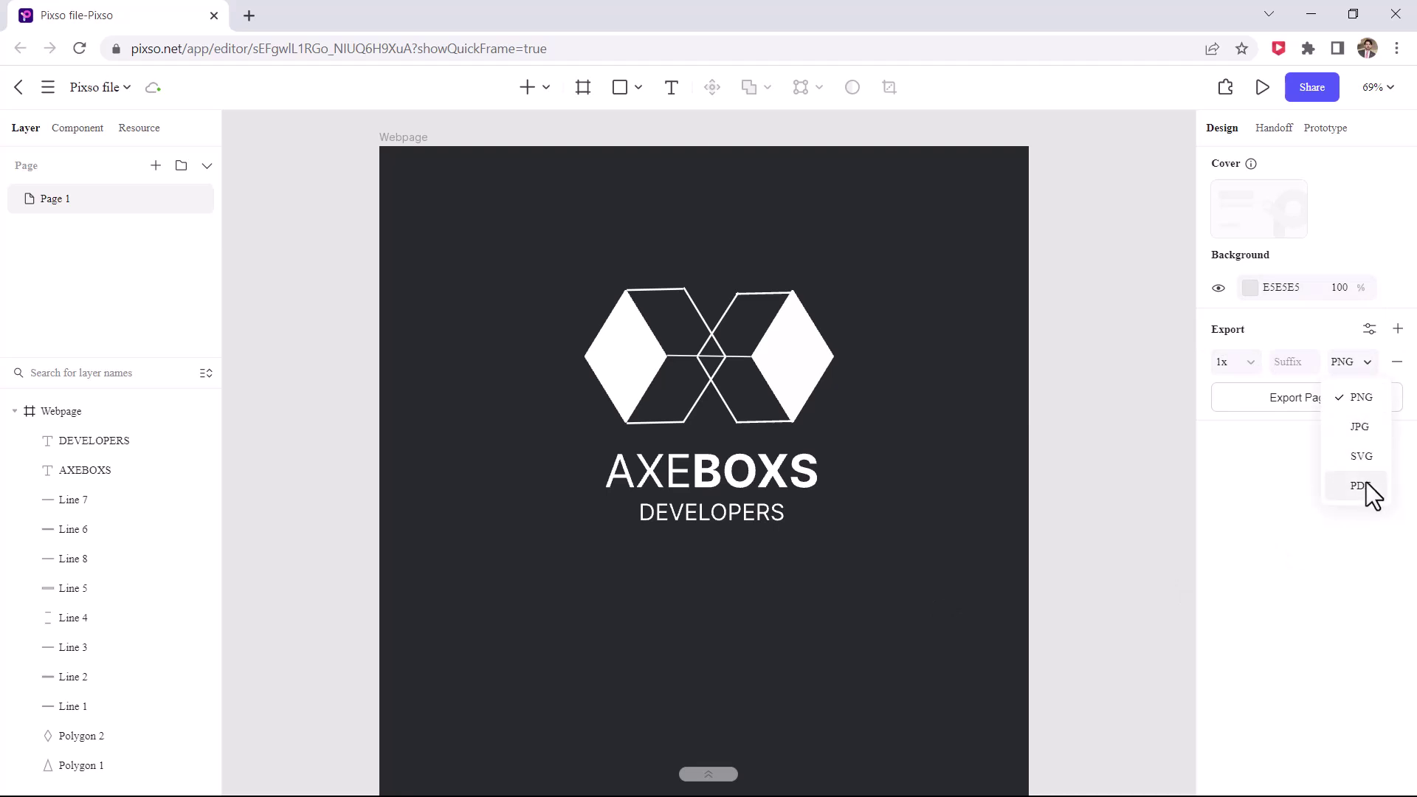
pyautogui.click(1365, 397)
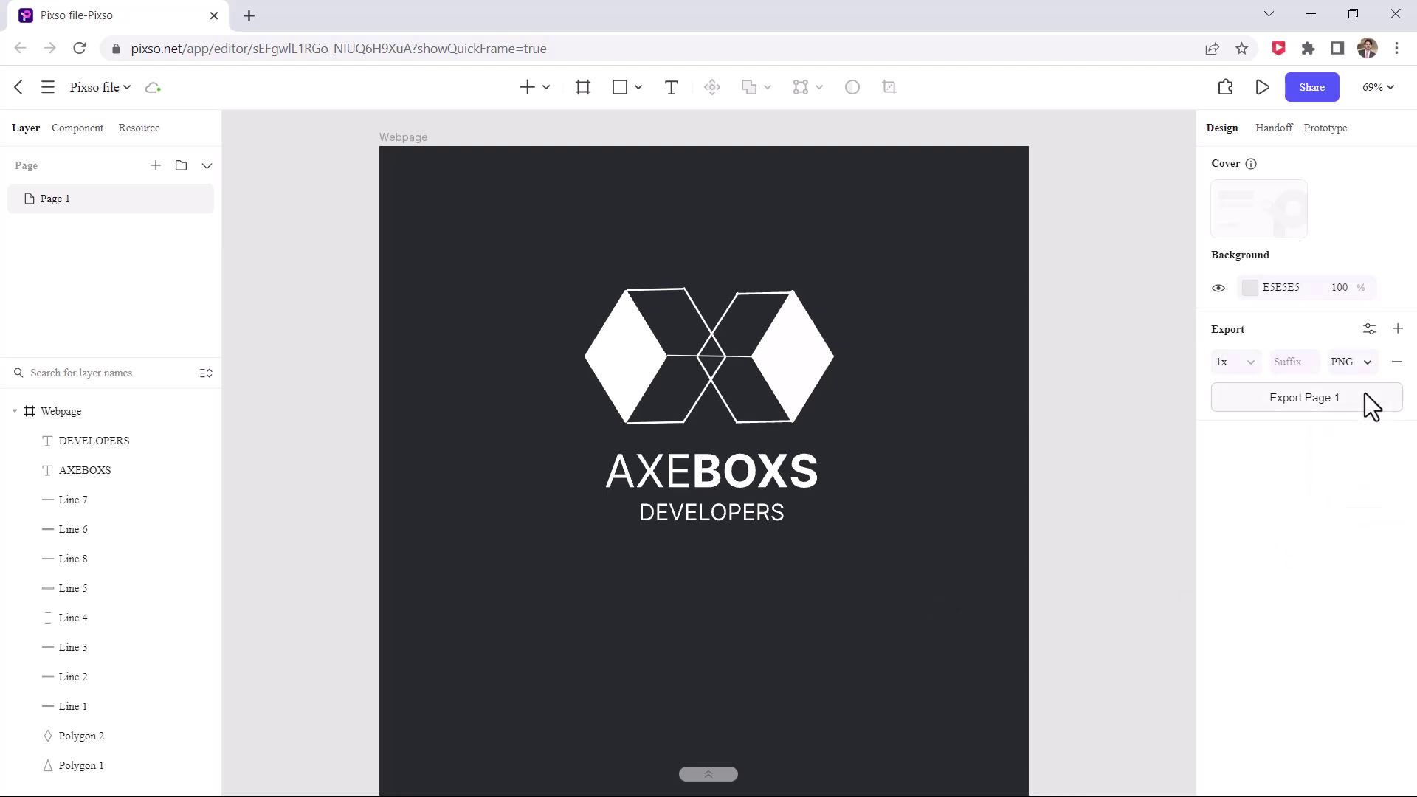
pyautogui.click(1289, 397)
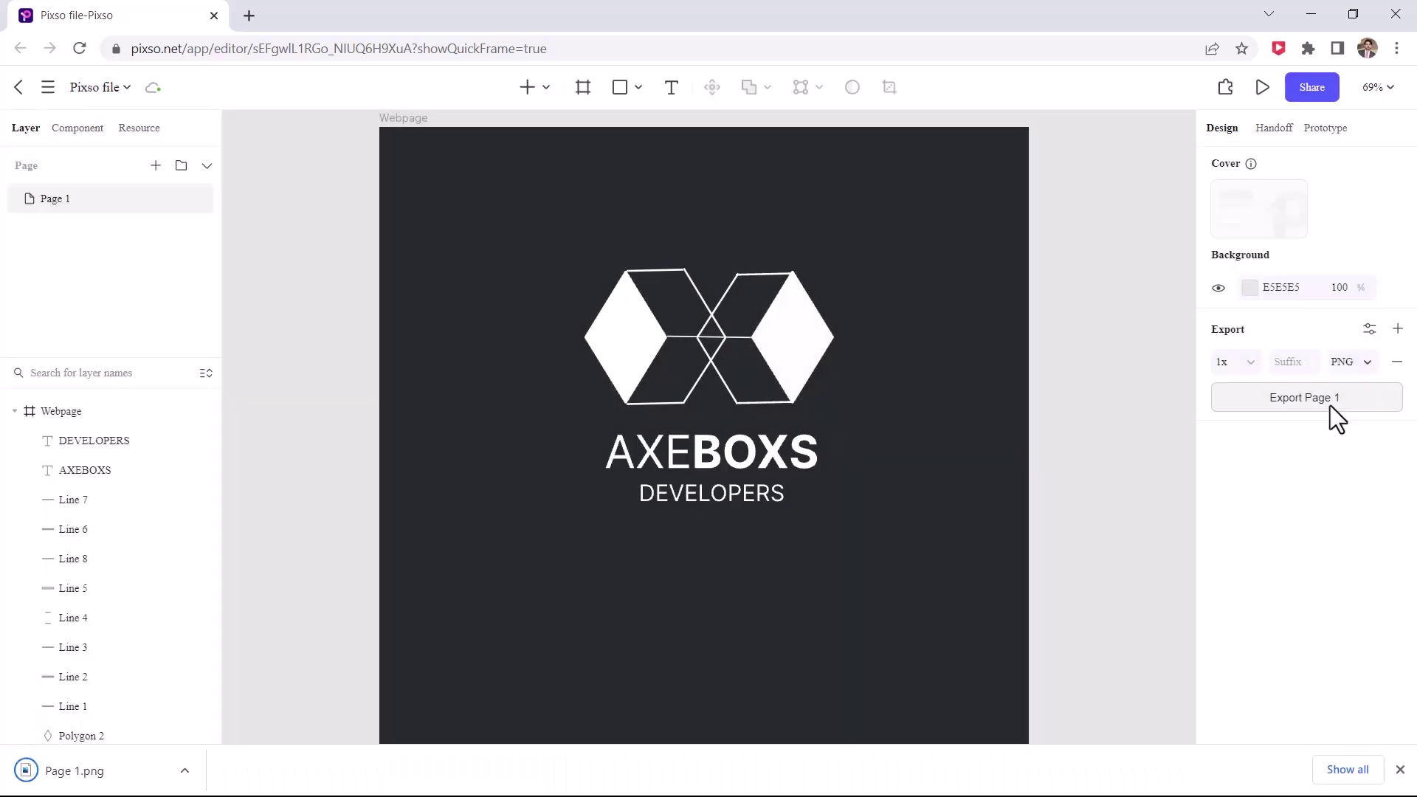
# Open the downloaded Page 1.png in Photos to check the logo, then close it
pyautogui.click(139, 769)
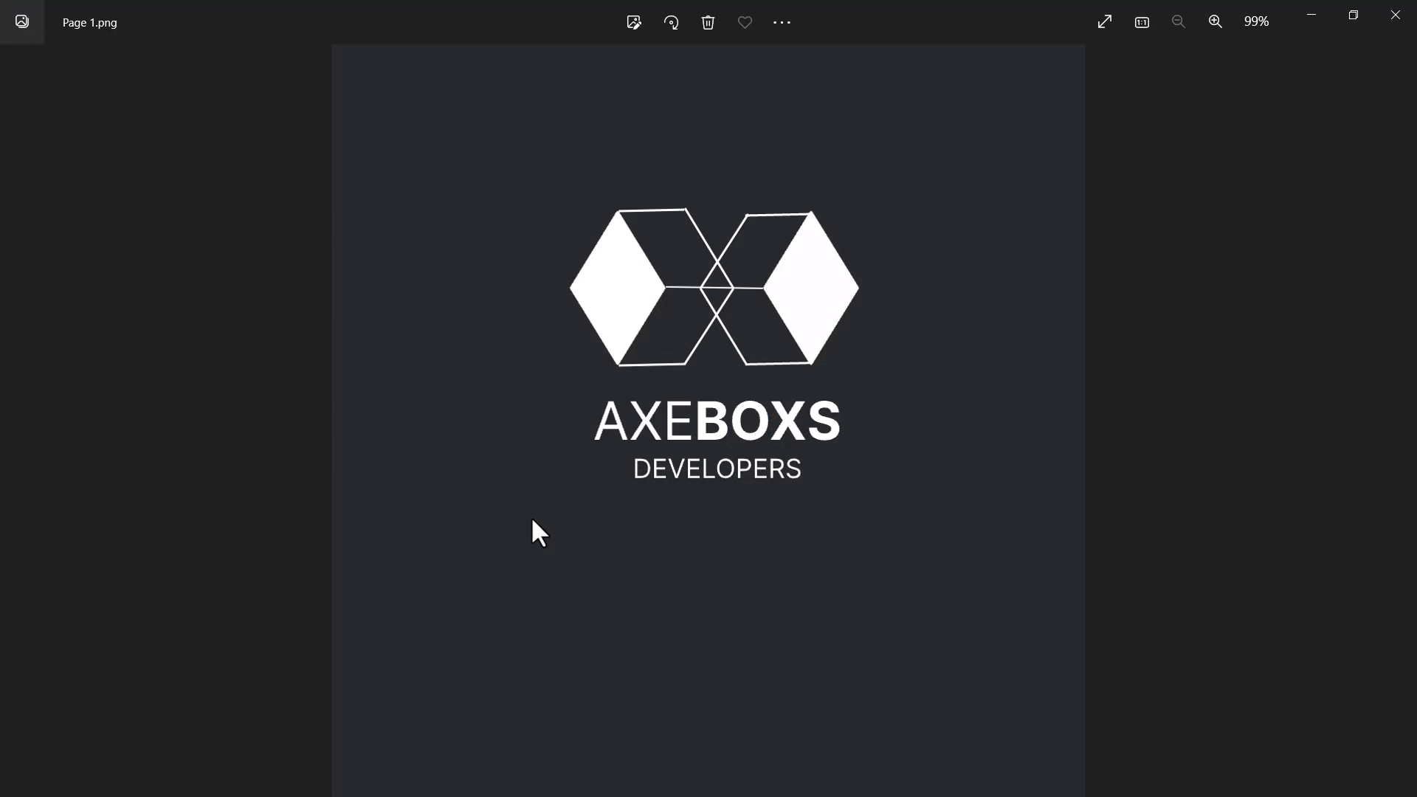
pyautogui.click(1395, 18)
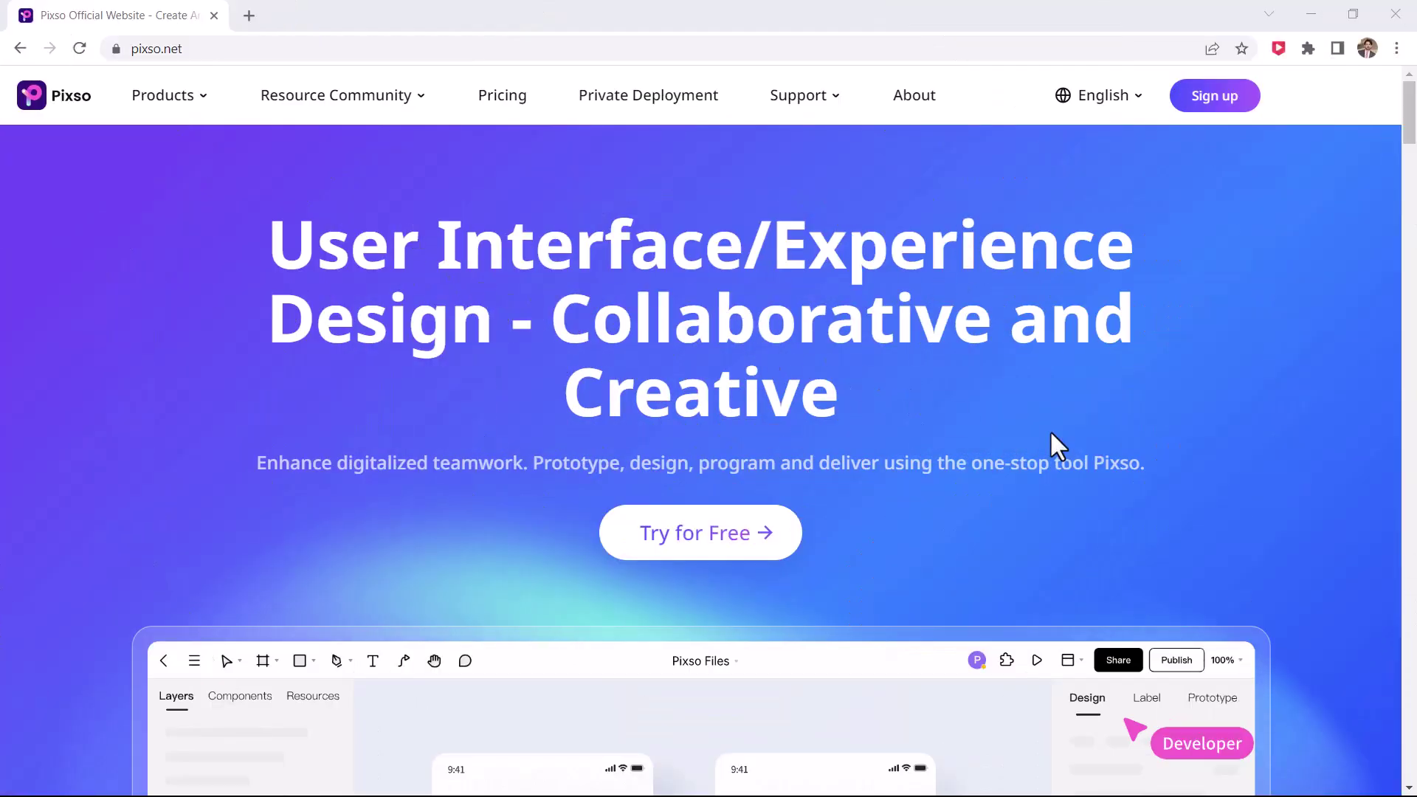
pyautogui.scroll(-5, 1051, 433)
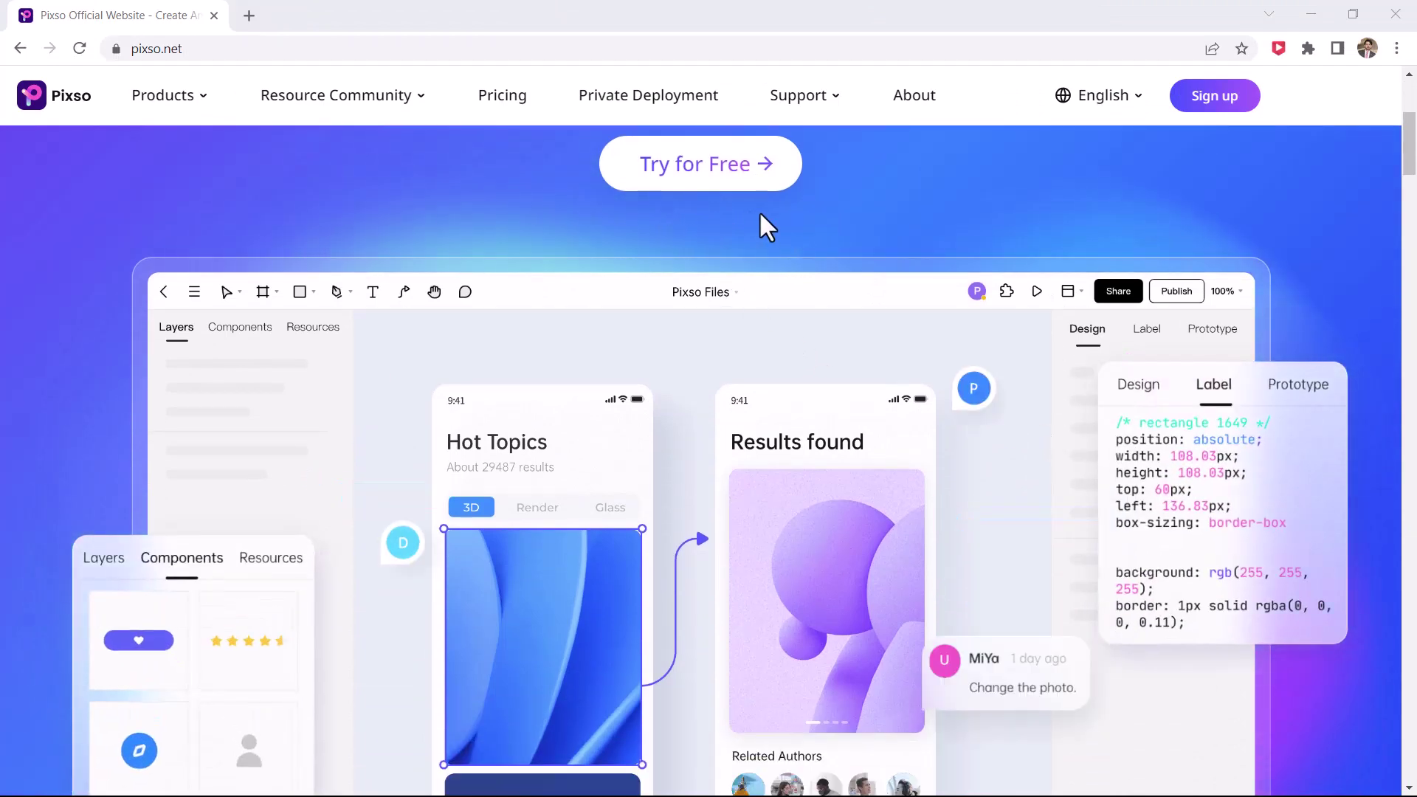
pyautogui.scroll(-1, 759, 214)
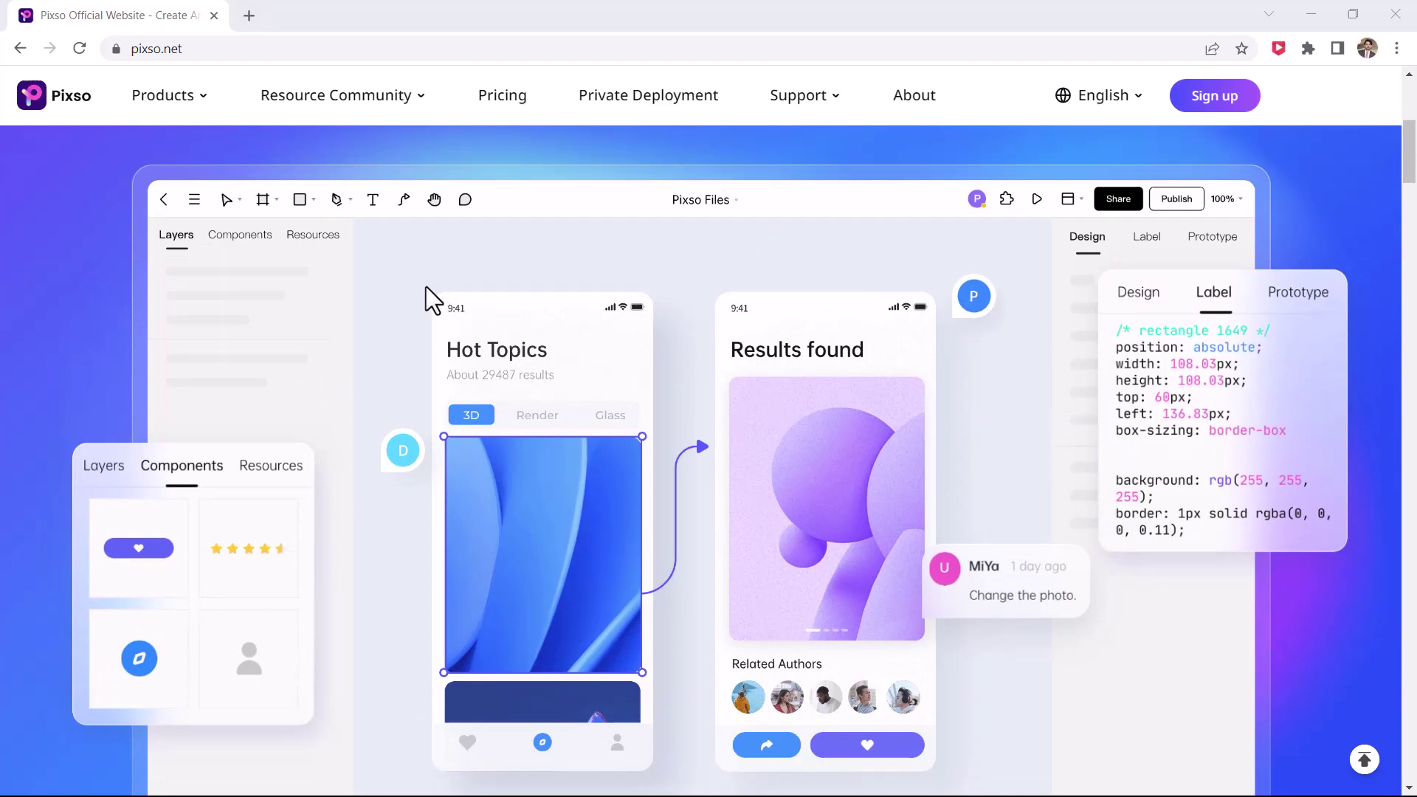
pyautogui.scroll(-2, 906, 363)
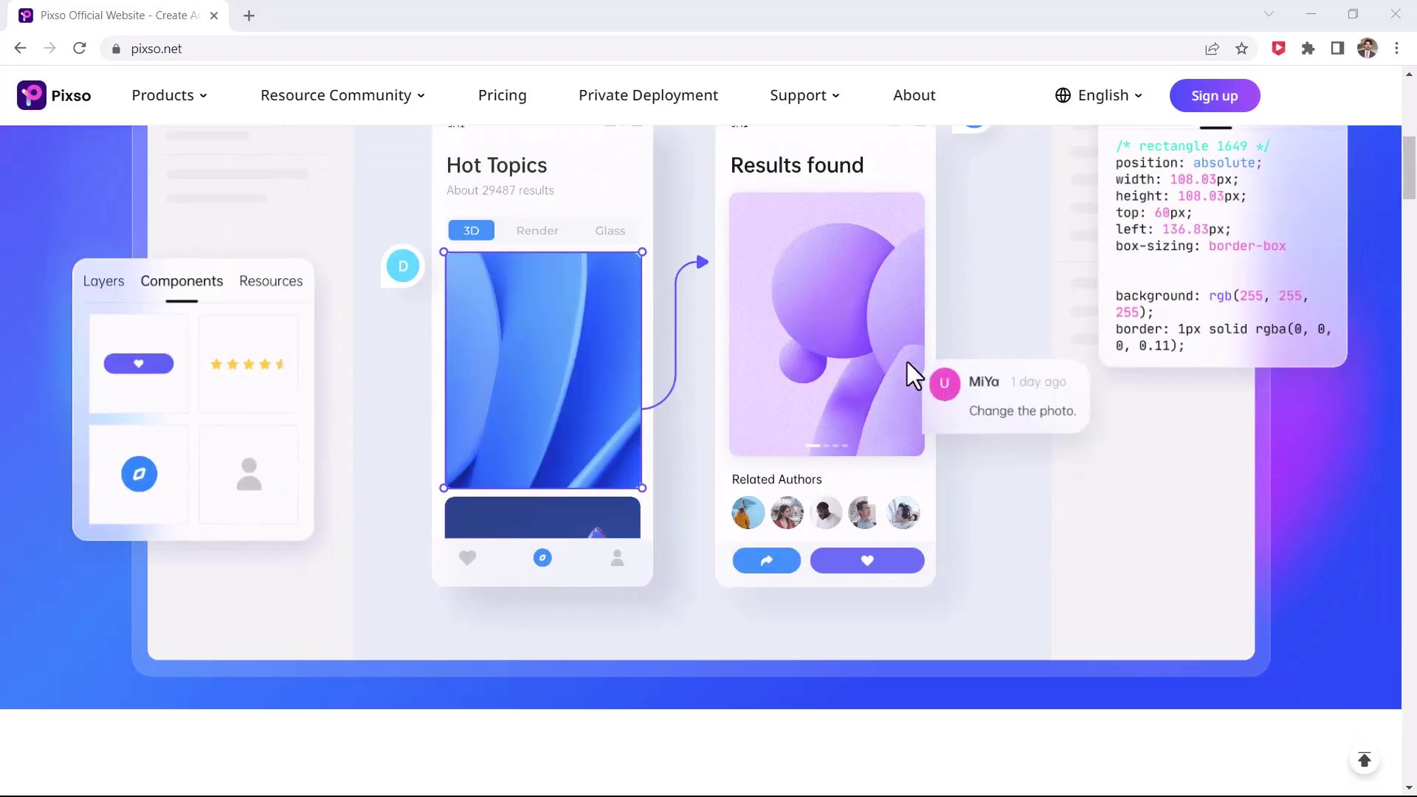
pyautogui.scroll(-6, 906, 361)
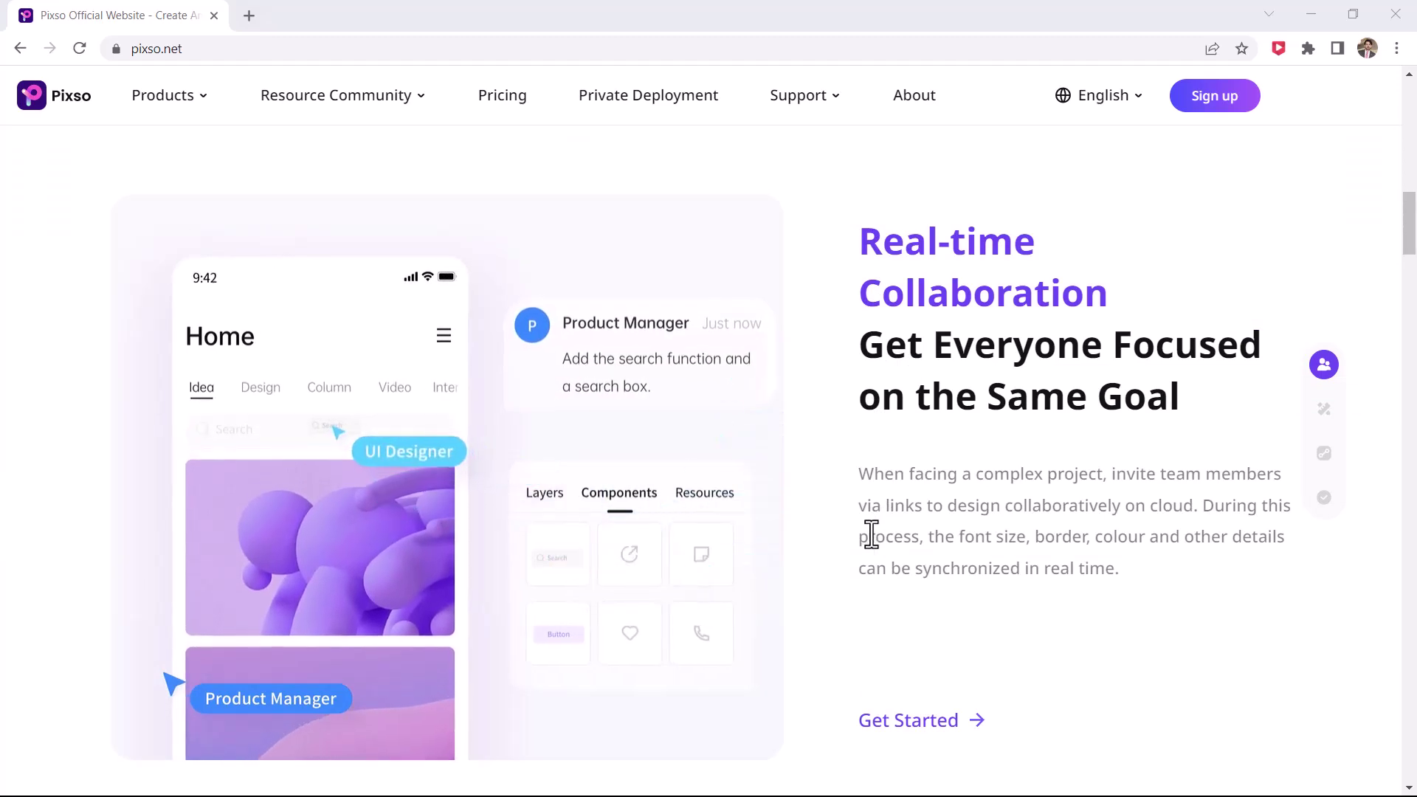
pyautogui.scroll(5, 871, 534)
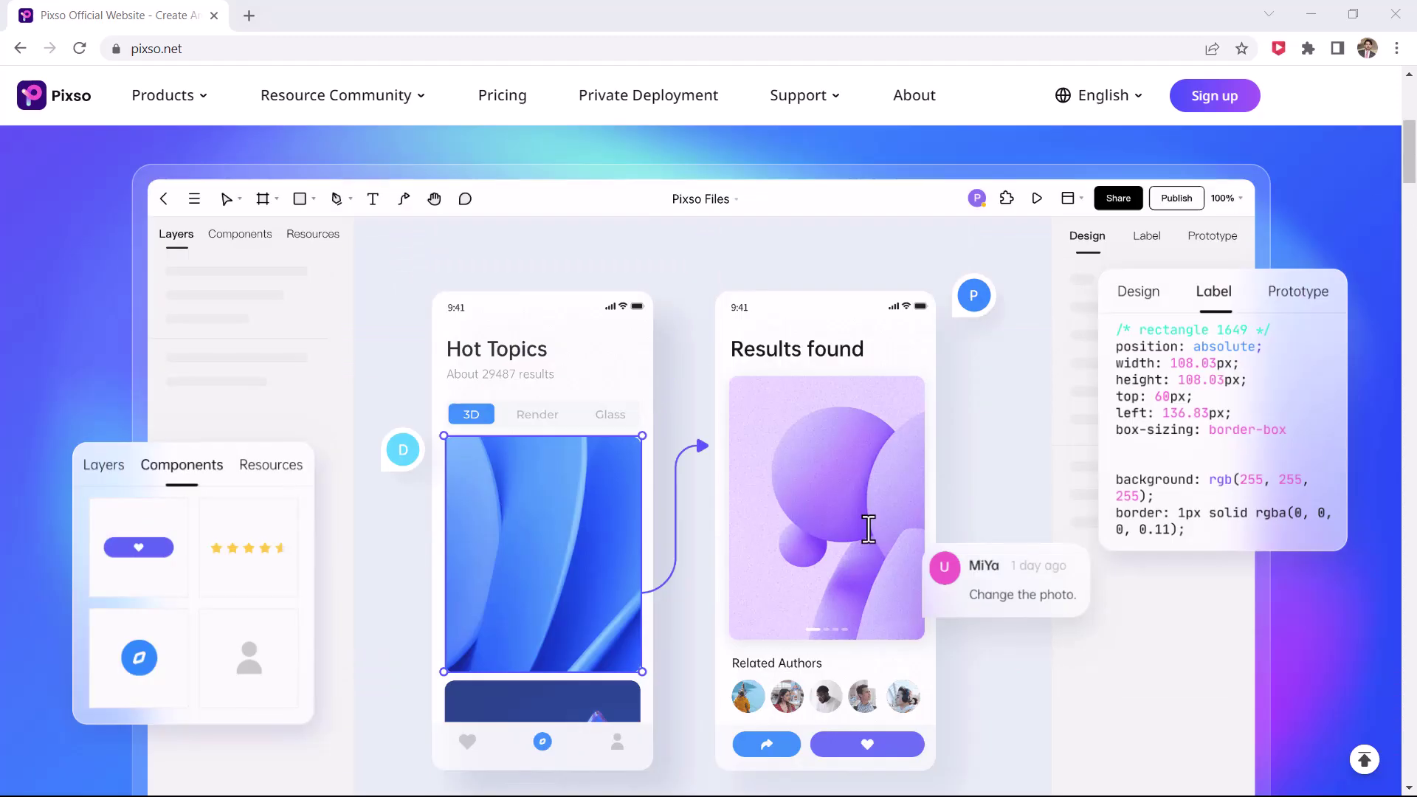
pyautogui.scroll(6, 868, 529)
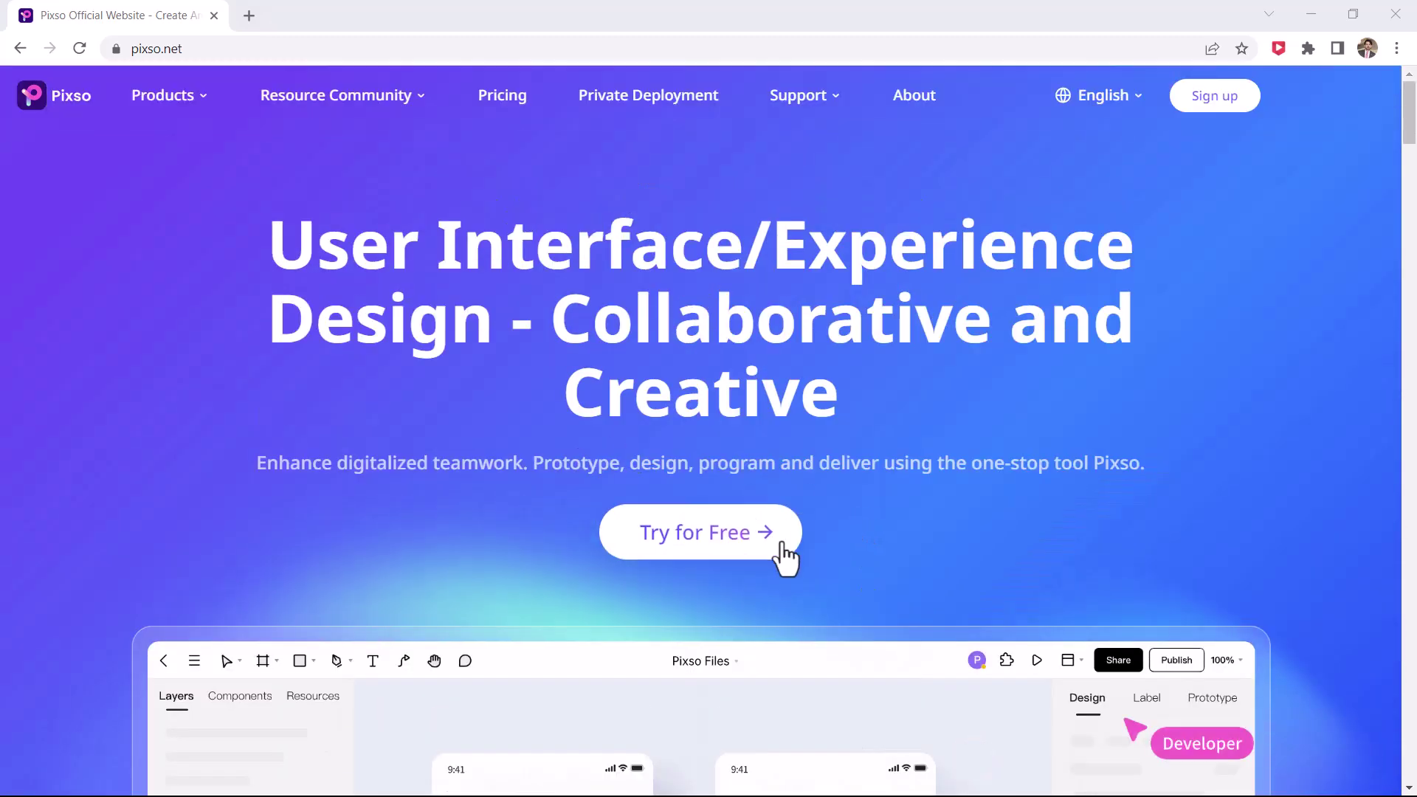